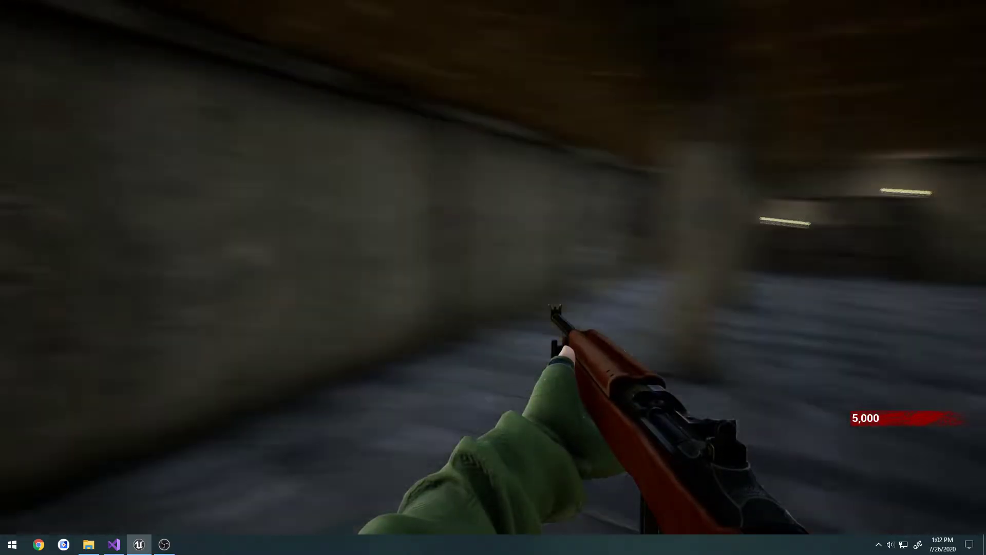
# Play-test the level by aiming and firing the M1 Carbine at the red enemies and reloading it, and end the session
pyautogui.hotkey('shift', 'w')
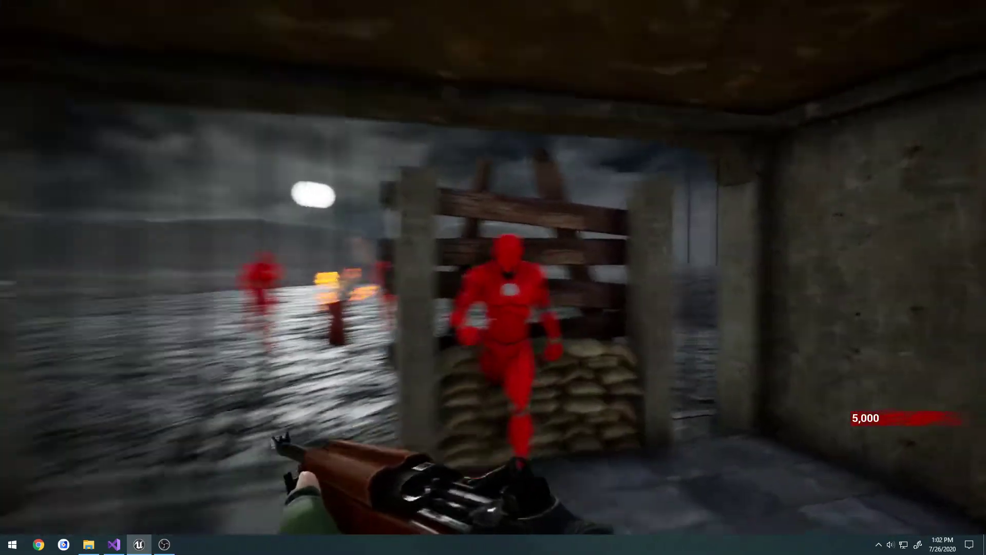
pyautogui.rightClick(493, 278)
pyautogui.click(493, 278)
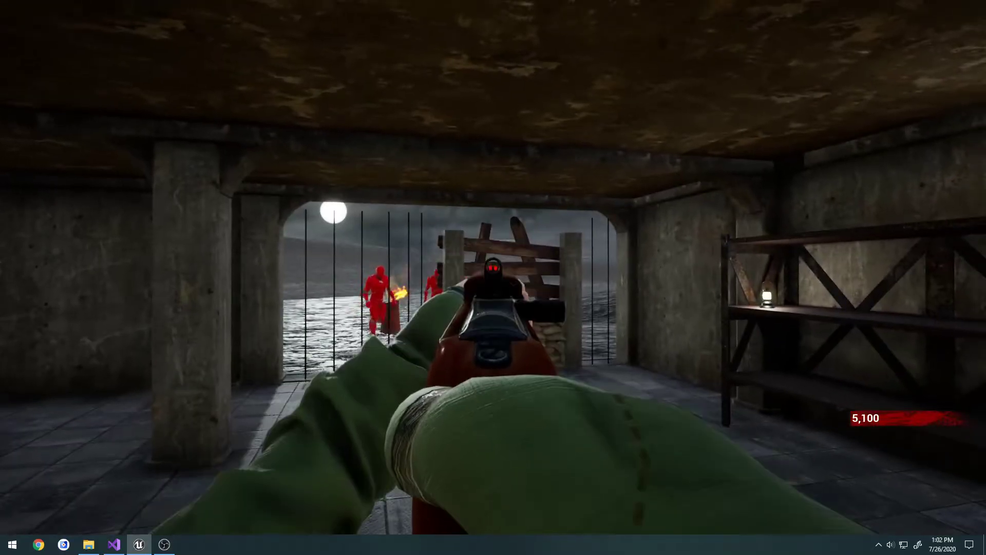
pyautogui.click(493, 277)
pyautogui.press('r')
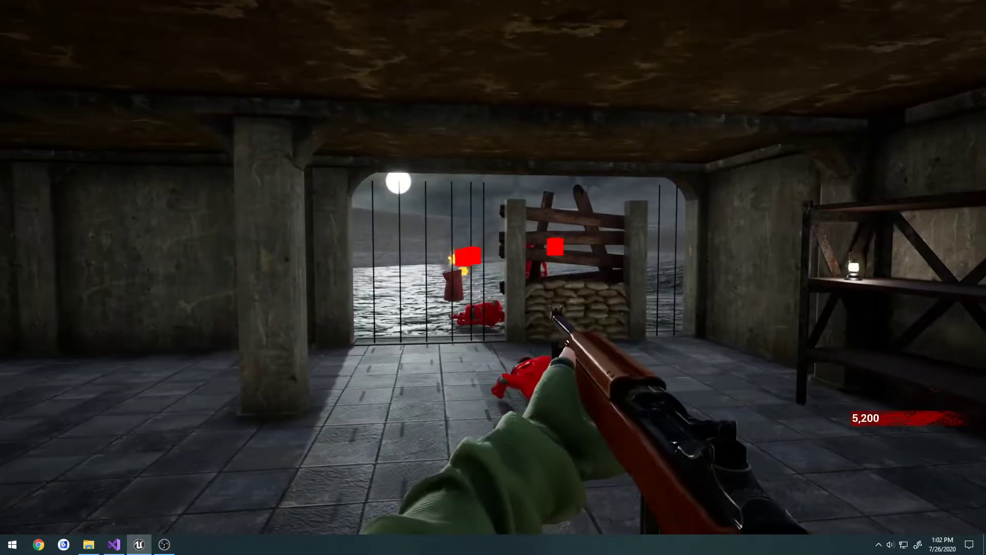
pyautogui.rightClick(494, 278)
pyautogui.click(493, 278)
pyautogui.click(493, 278)
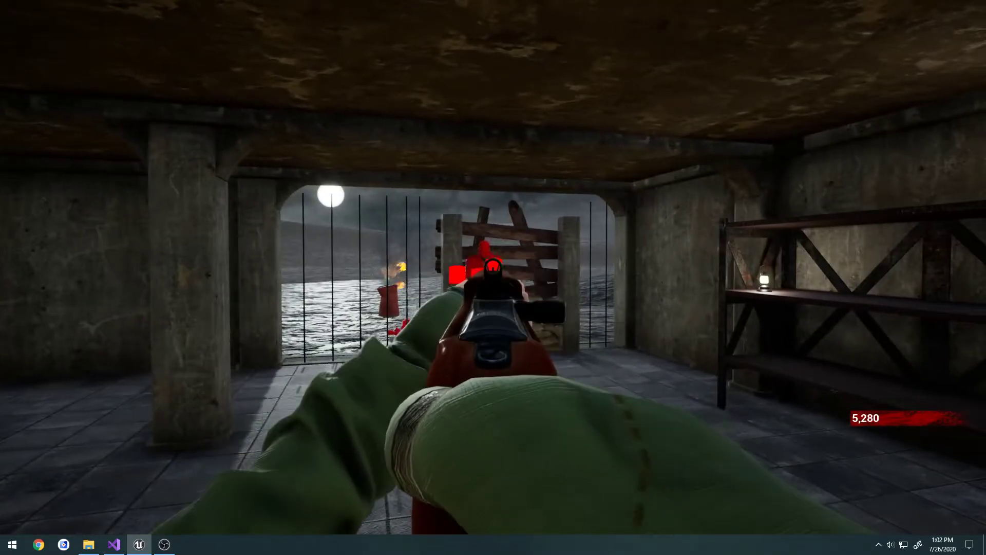
pyautogui.click(493, 278)
pyautogui.press('r')
pyautogui.press('Escape')
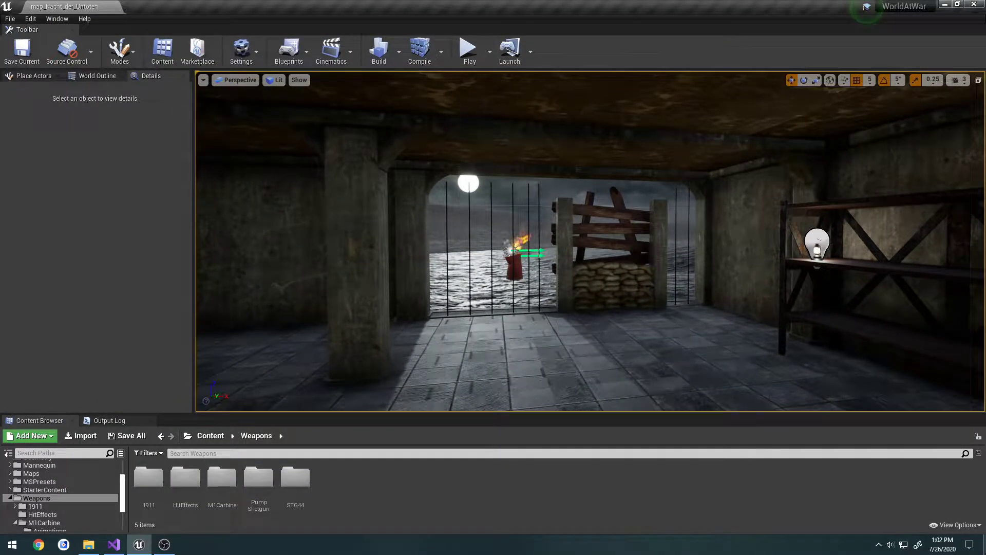
# Open the Sounds folder inside the Weapon Sounds folder on the desktop
pyautogui.press('super+d')
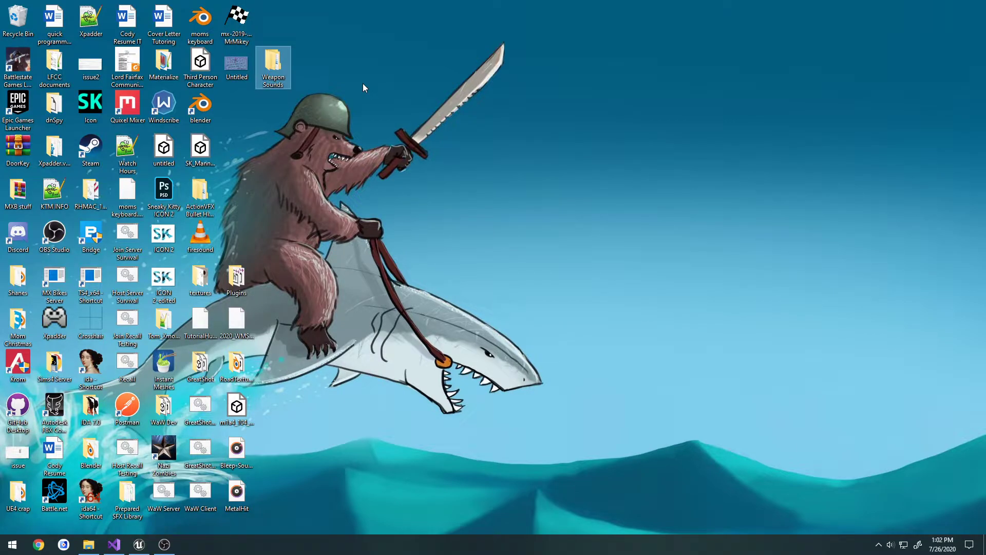
pyautogui.doubleClick(281, 60)
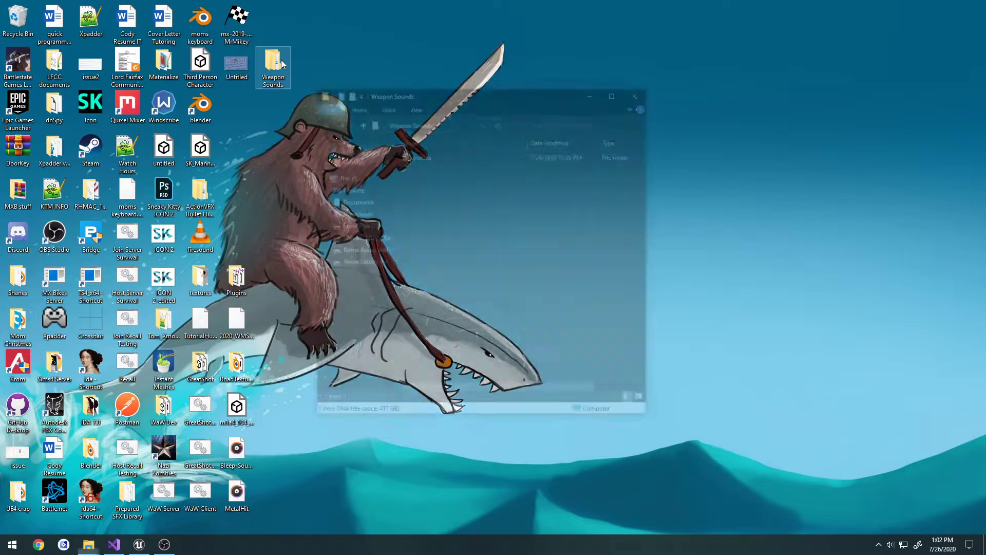
pyautogui.doubleClick(449, 157)
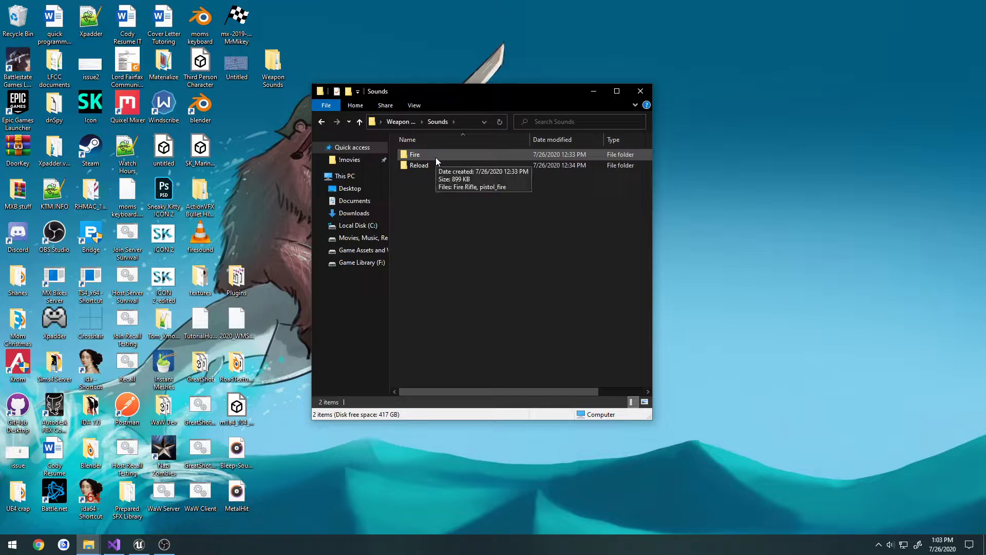
# Switch to the Unreal Editor, create a folder named WeaponSounds inside the Weapons content folder and open it
pyautogui.click(143, 544)
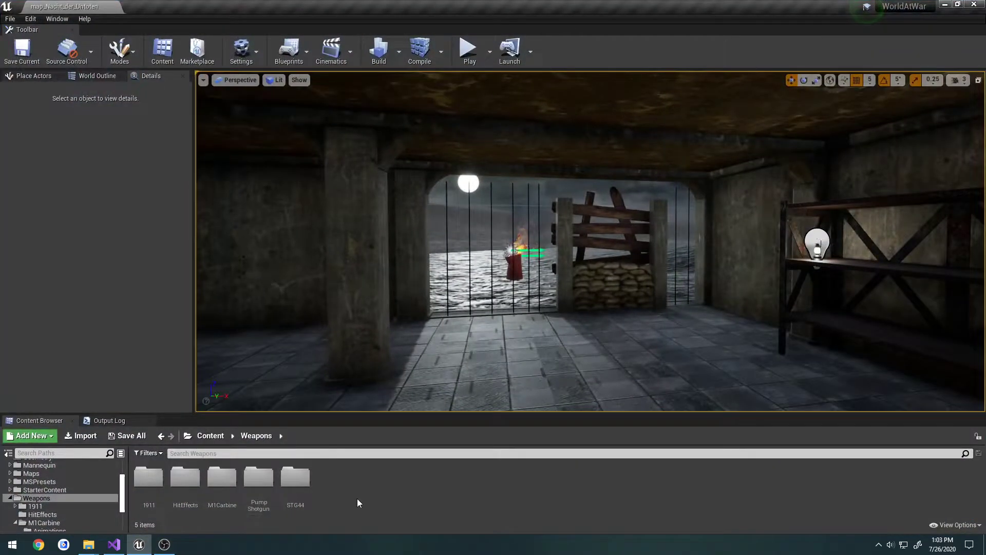
pyautogui.rightClick(385, 493)
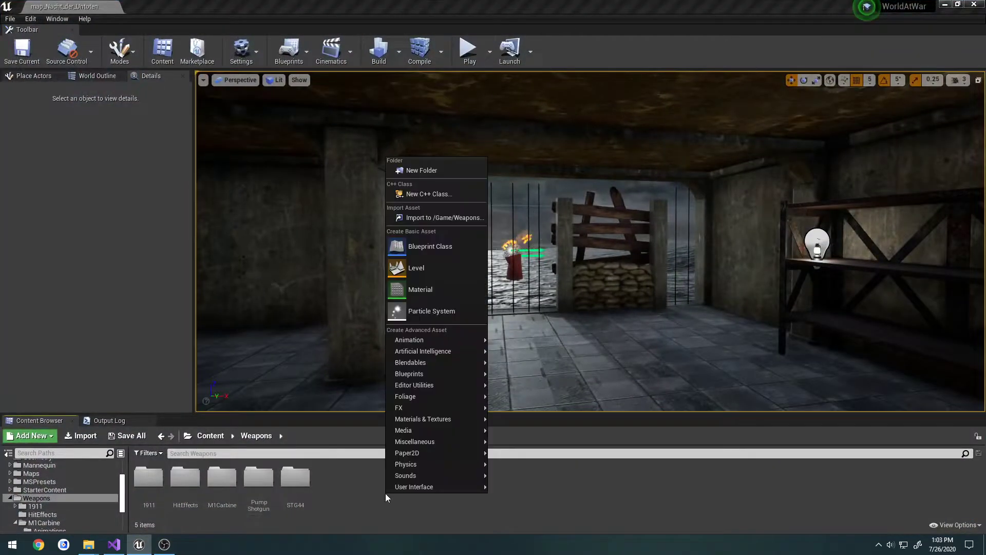
pyautogui.click(423, 169)
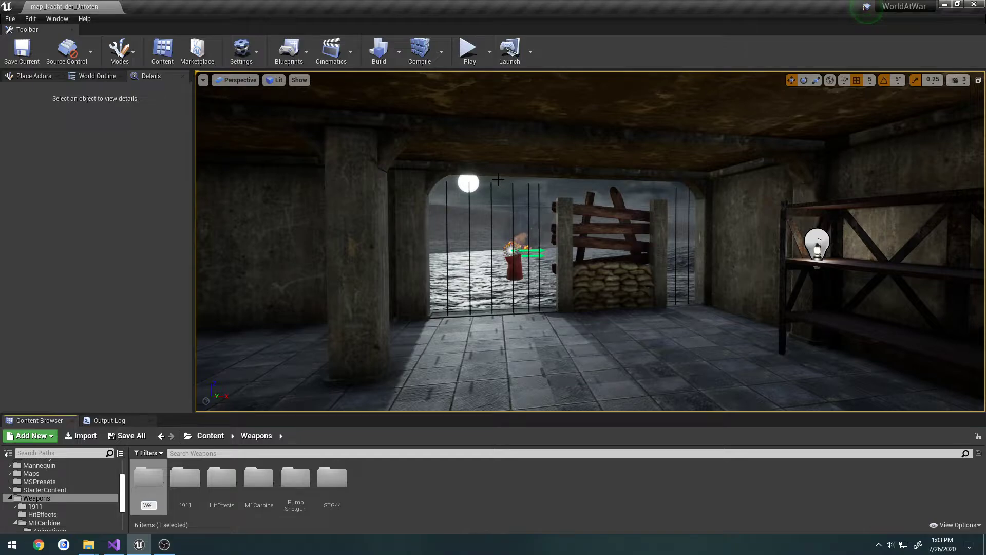
pyautogui.write('WeaponSounds')
pyautogui.press('Return')
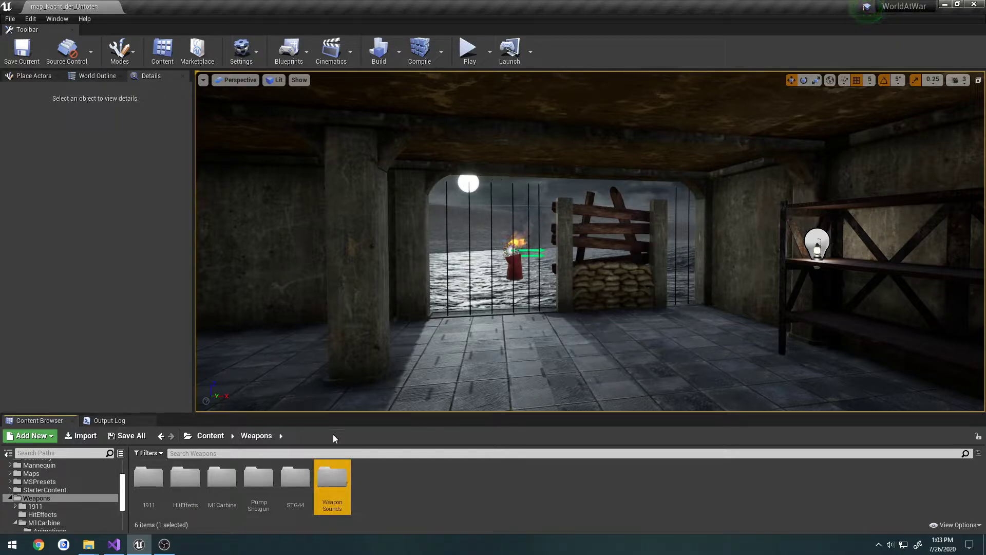
pyautogui.doubleClick(332, 478)
# Import the Fire and Reload folders from the File Explorer Sounds window into the WeaponSounds content folder
pyautogui.moveTo(95, 547)
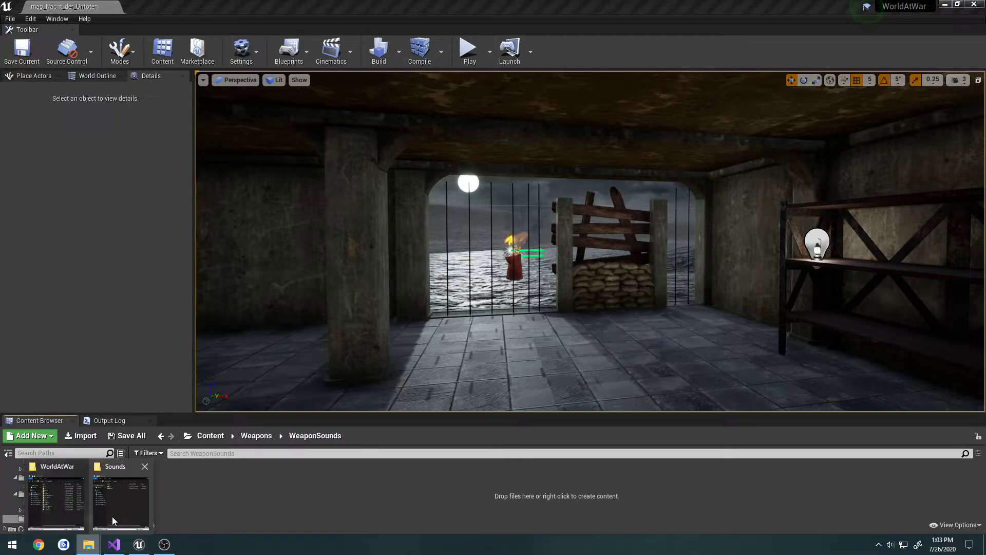
pyautogui.click(112, 516)
pyautogui.moveTo(486, 223); pyautogui.dragTo(216, 483)
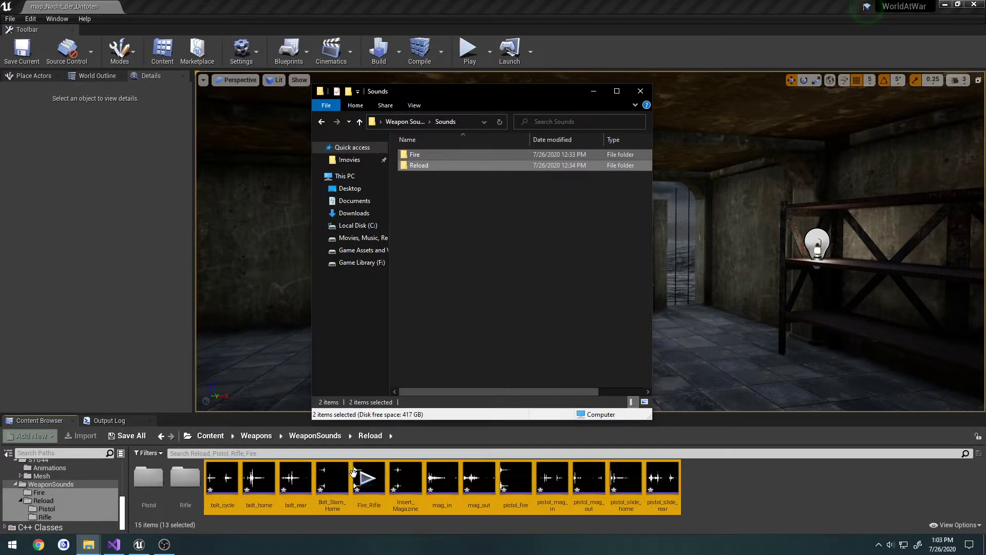
pyautogui.click(322, 438)
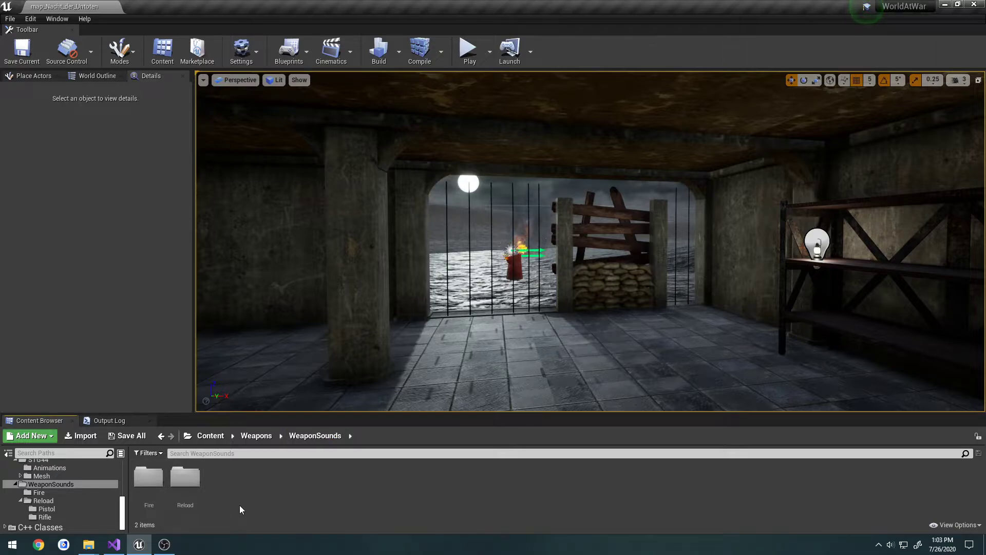
# Look through the Reload folder and preview the magazine and slide sounds in its Pistol subfolder
pyautogui.doubleClick(185, 477)
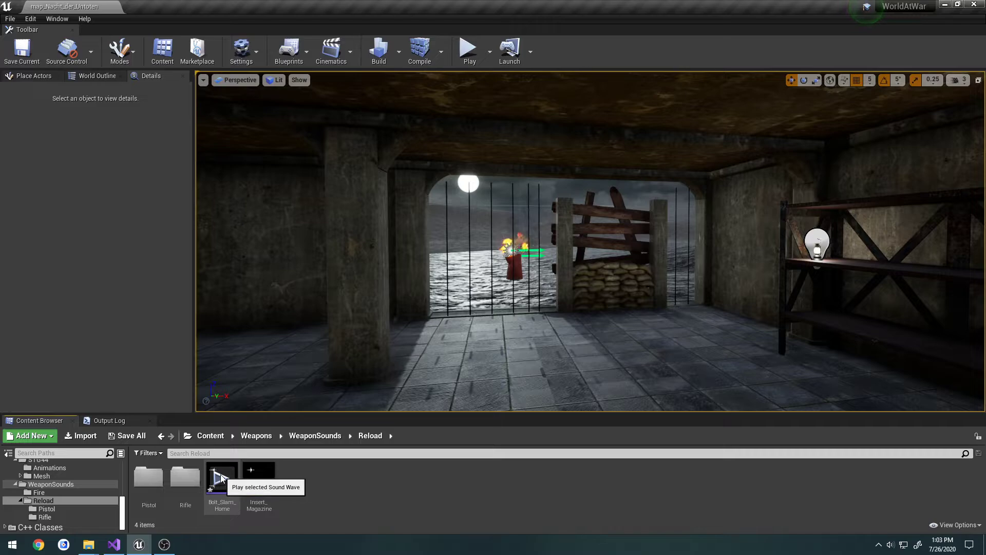
pyautogui.moveTo(253, 478)
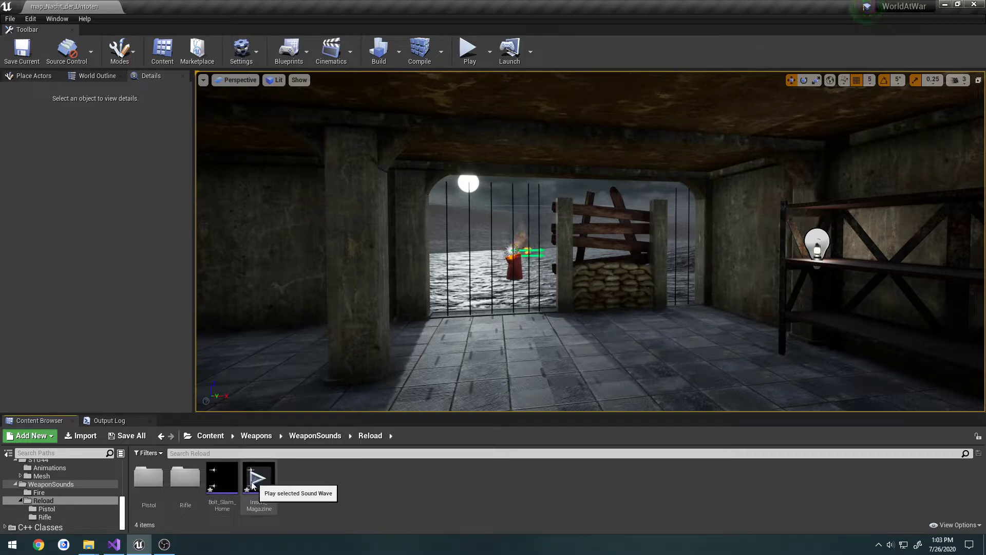
pyautogui.doubleClick(185, 478)
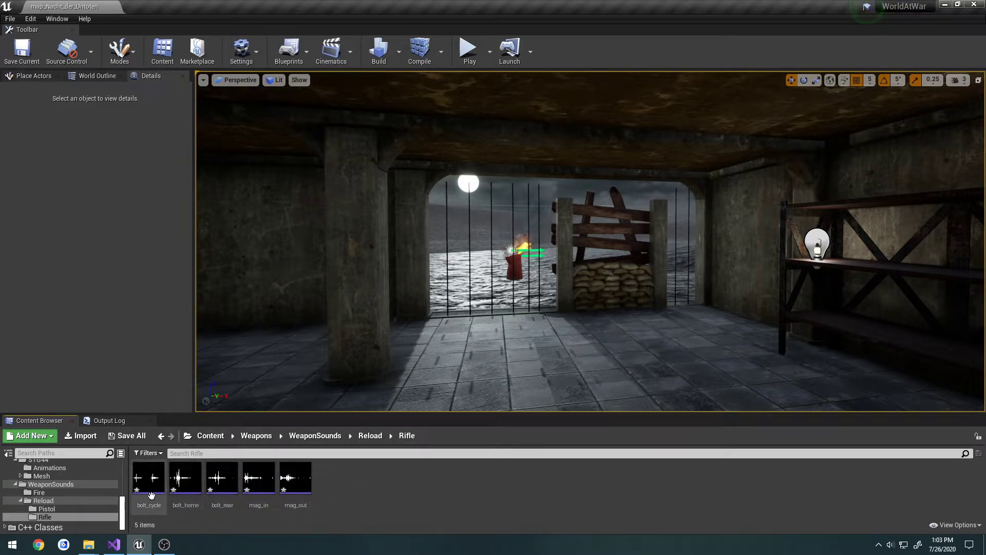
pyautogui.hotkey('alt', 'Left')
pyautogui.doubleClick(148, 478)
pyautogui.click(148, 478)
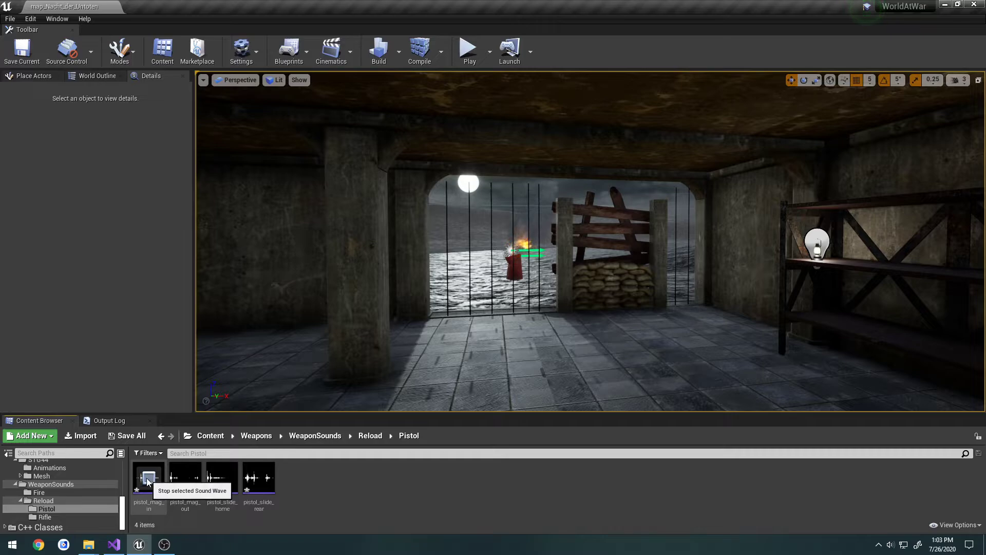
pyautogui.click(185, 478)
pyautogui.click(222, 477)
pyautogui.click(258, 477)
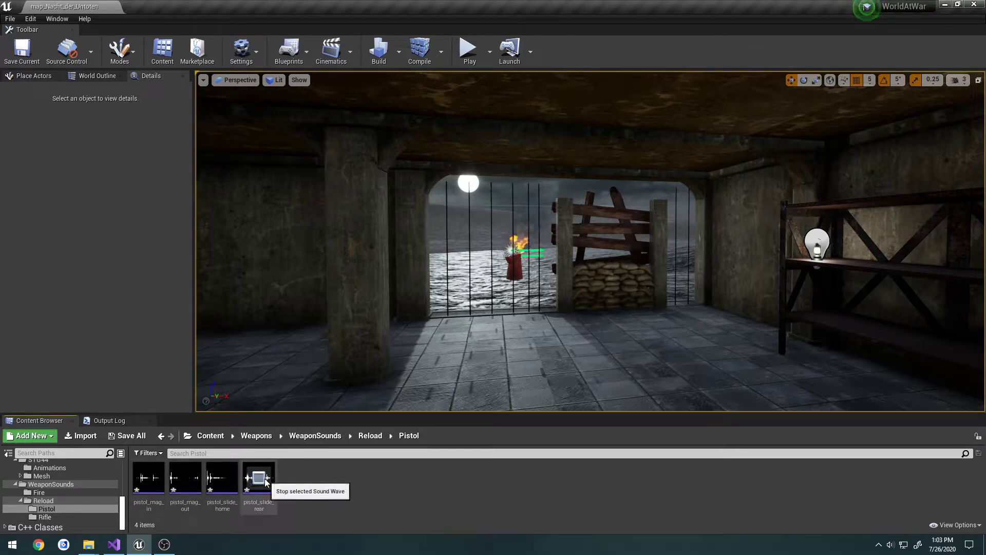
# Preview the bolt_rear and mag_out sounds in the Reload folder's Rifle subfolder and return to WeaponSounds
pyautogui.hotkey('alt', 'Left')
pyautogui.doubleClick(185, 477)
pyautogui.click(222, 477)
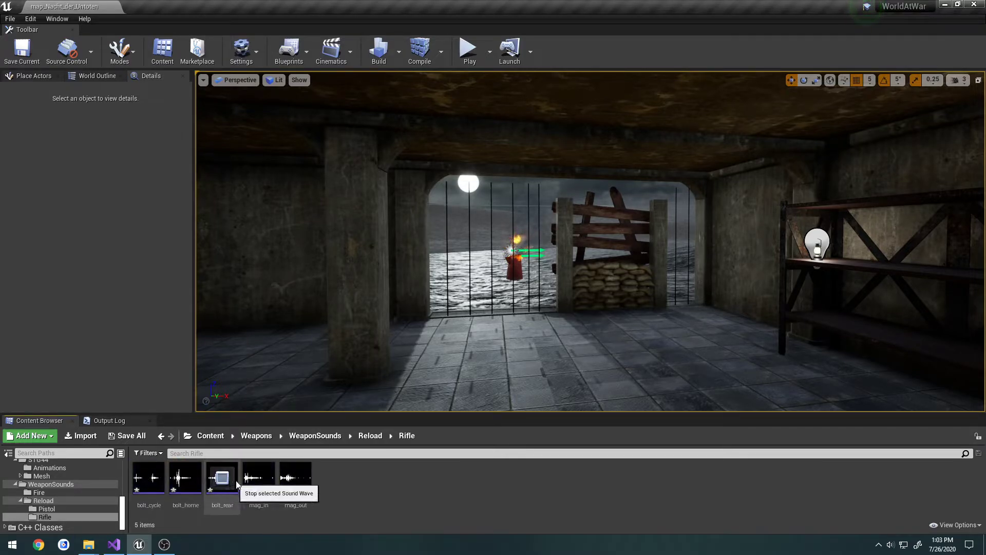
pyautogui.click(296, 478)
pyautogui.hotkey('alt', 'Left')
pyautogui.hotkey('alt', 'Left')
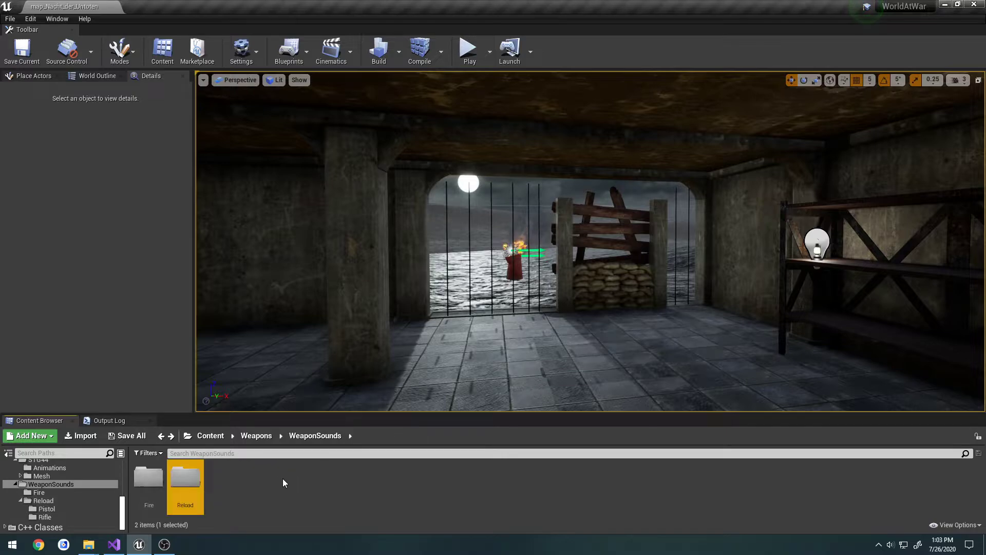
# Preview the pistol_fire sound in the Fire folder and return to WeaponSounds
pyautogui.doubleClick(148, 478)
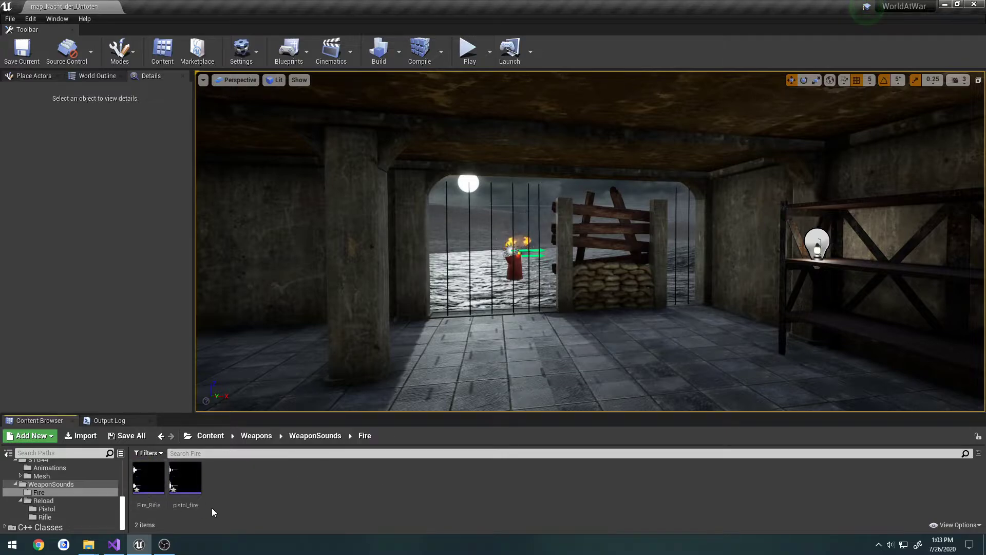
pyautogui.click(182, 477)
pyautogui.hotkey('alt', 'Left')
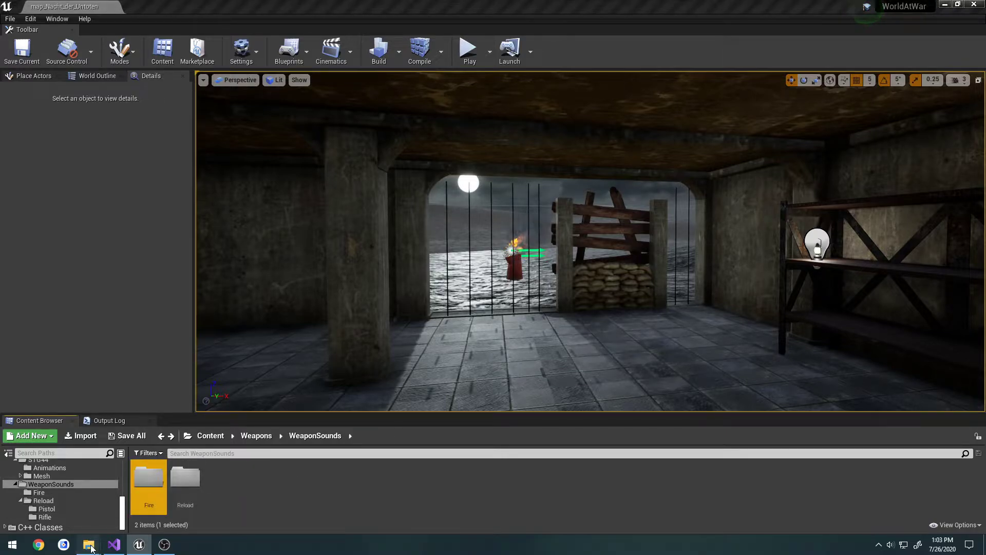
# Review the source sound files in File Explorer's Fire folder, go up to Weapon Sounds and return to the Unreal Editor
pyautogui.moveTo(90, 548)
pyautogui.click(116, 507)
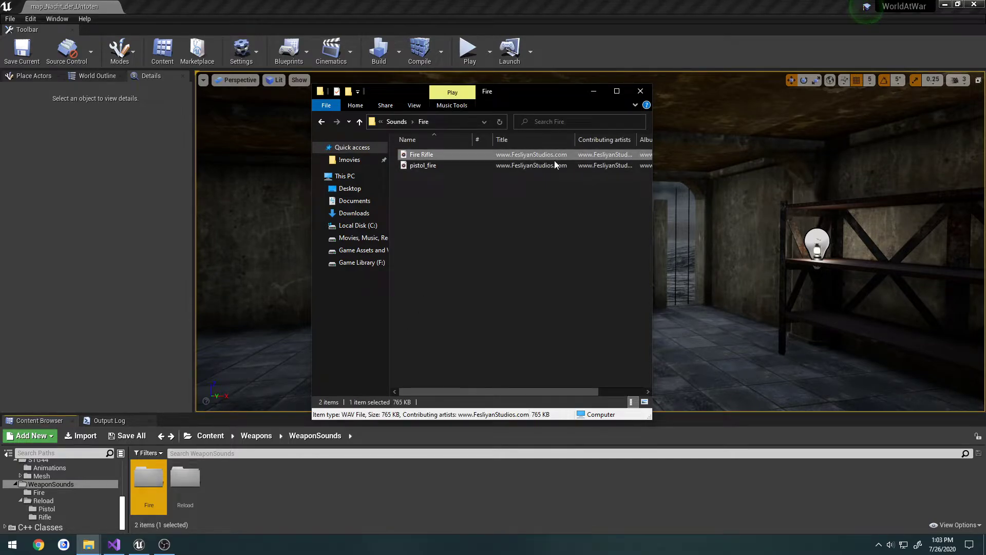
pyautogui.hotkey('alt', 'Left')
pyautogui.hotkey('alt', 'Left')
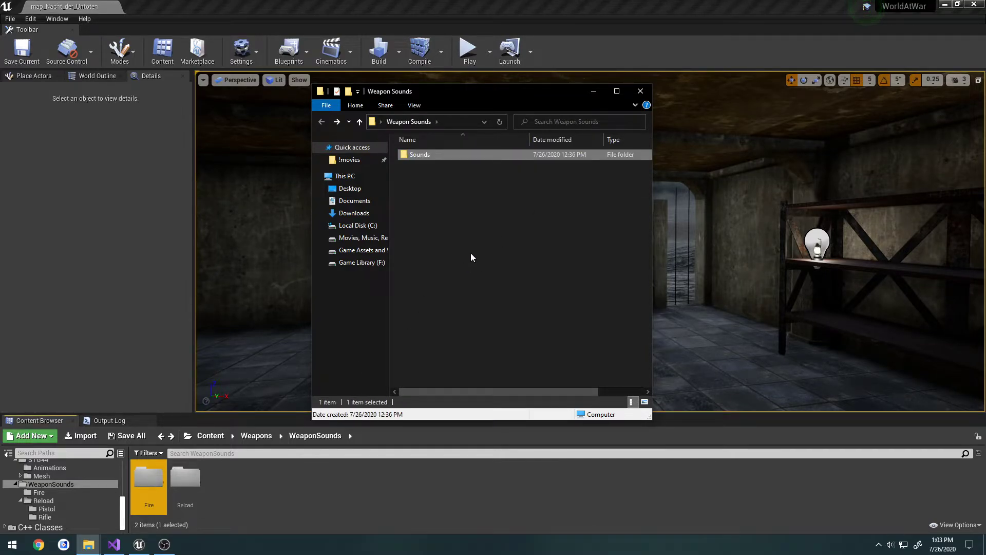
pyautogui.click(334, 492)
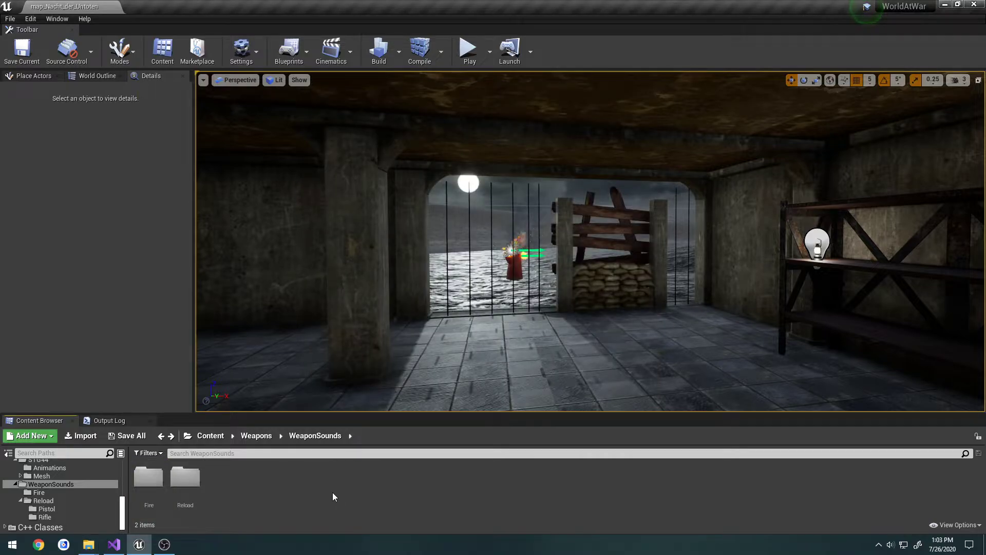
# Open the M1Carbine_Fire animation from the Animations folder of the M1Carbine weapon
pyautogui.click(257, 436)
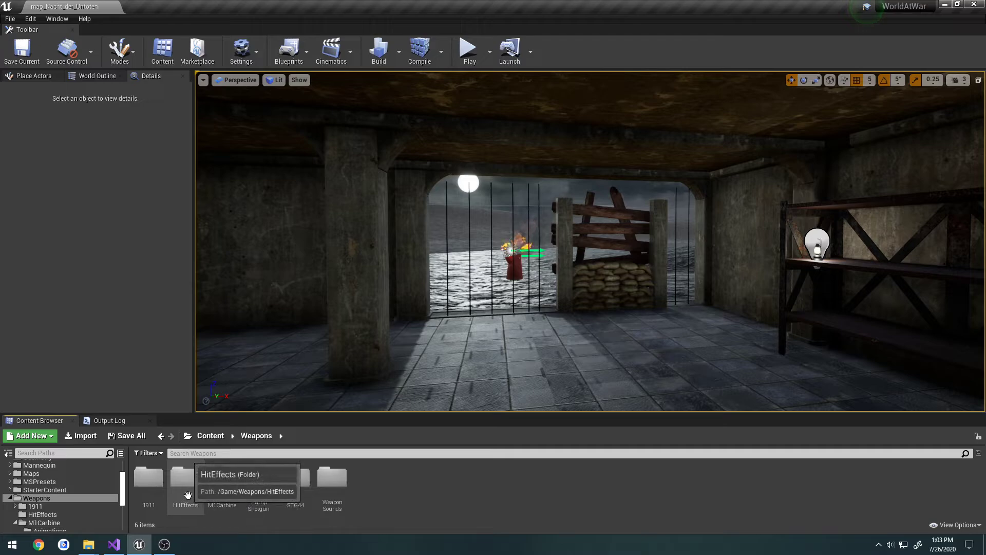
pyautogui.doubleClick(226, 478)
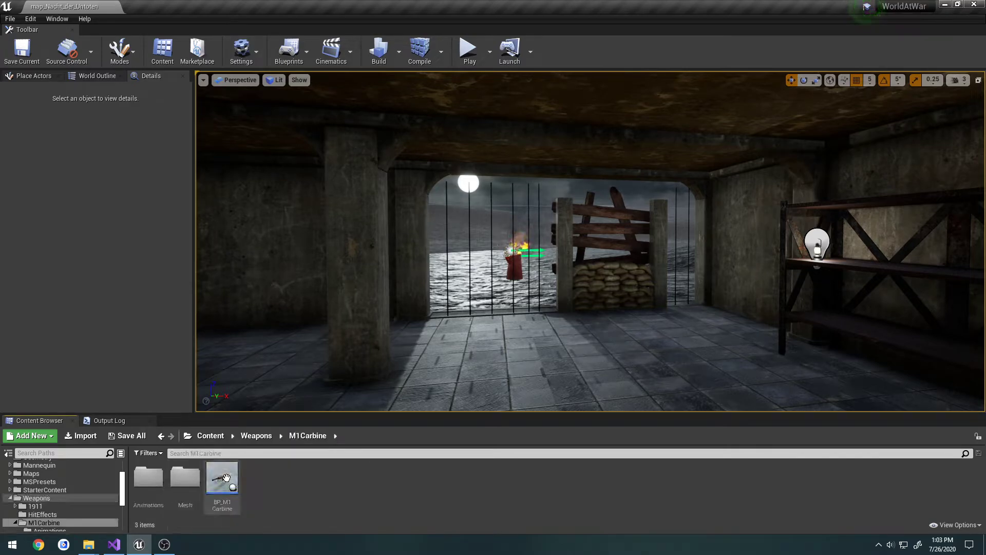
pyautogui.doubleClick(153, 506)
pyautogui.doubleClick(152, 506)
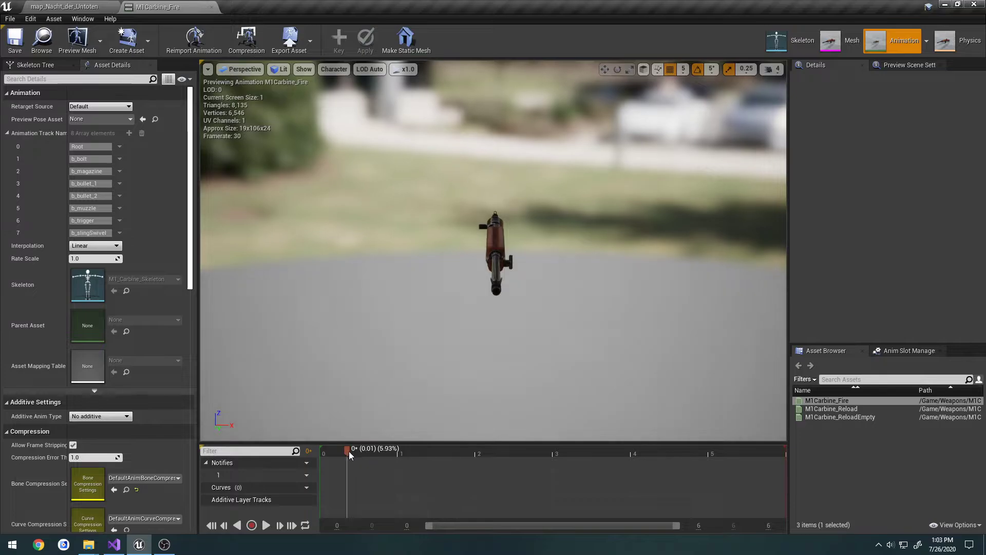
# Rewind the fire animation to frame 0 and add a Play Sound notify near its start on notify track 1
pyautogui.moveTo(350, 451); pyautogui.dragTo(291, 448)
pyautogui.moveTo(364, 326); pyautogui.dragTo(421, 332)
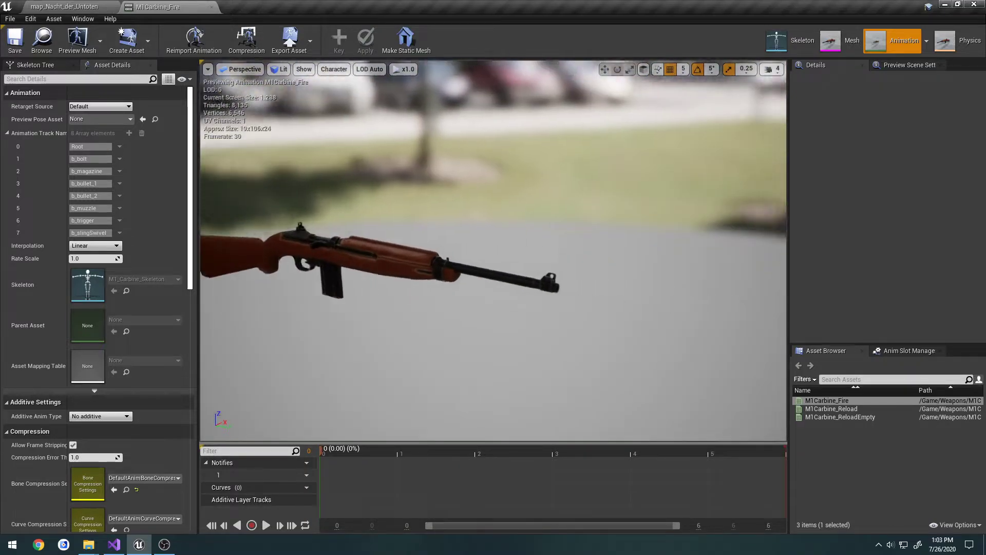
pyautogui.moveTo(471, 311)
pyautogui.mouseDown()
pyautogui.moveTo(452, 303)
pyautogui.moveTo(471, 310)
pyautogui.mouseUp()
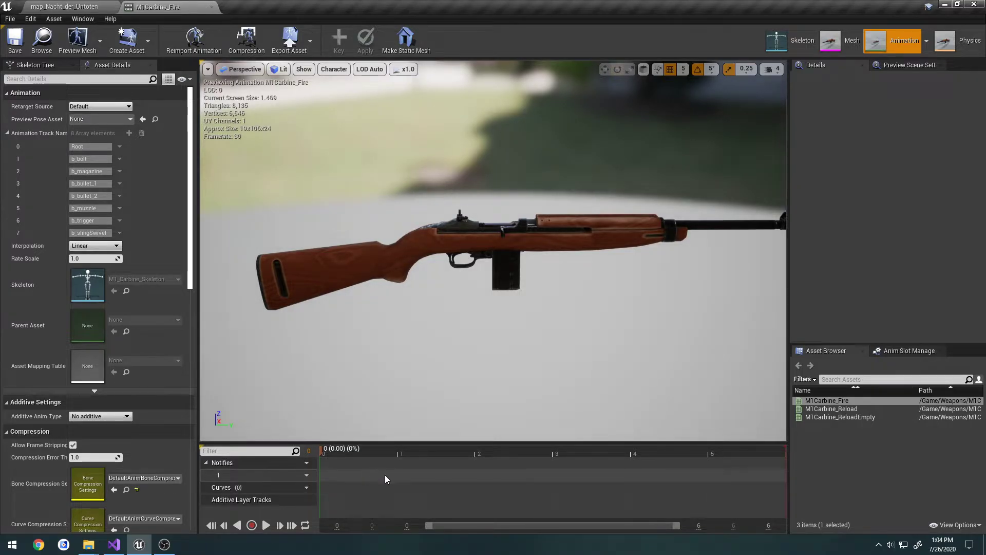
pyautogui.rightClick(347, 473)
pyautogui.moveTo(383, 488)
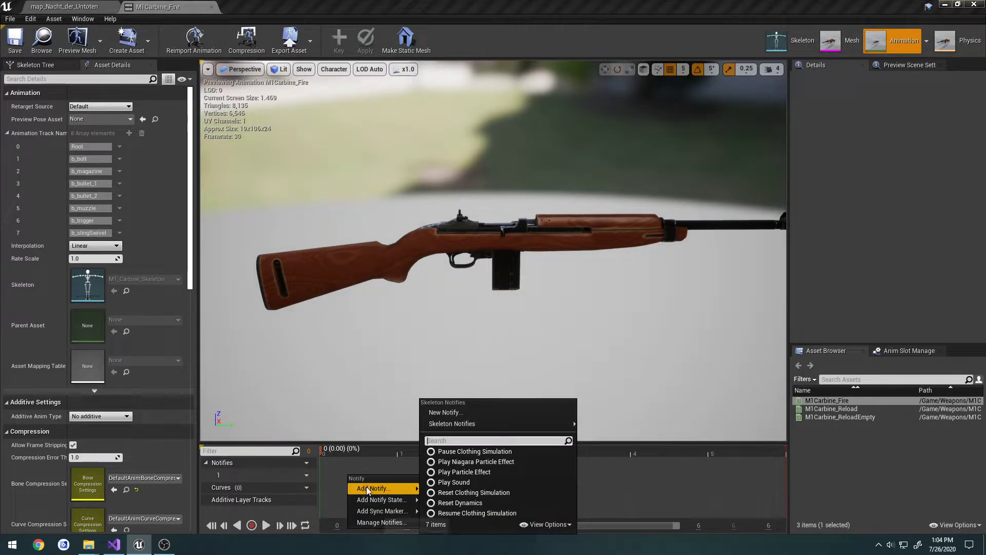
pyautogui.click(472, 483)
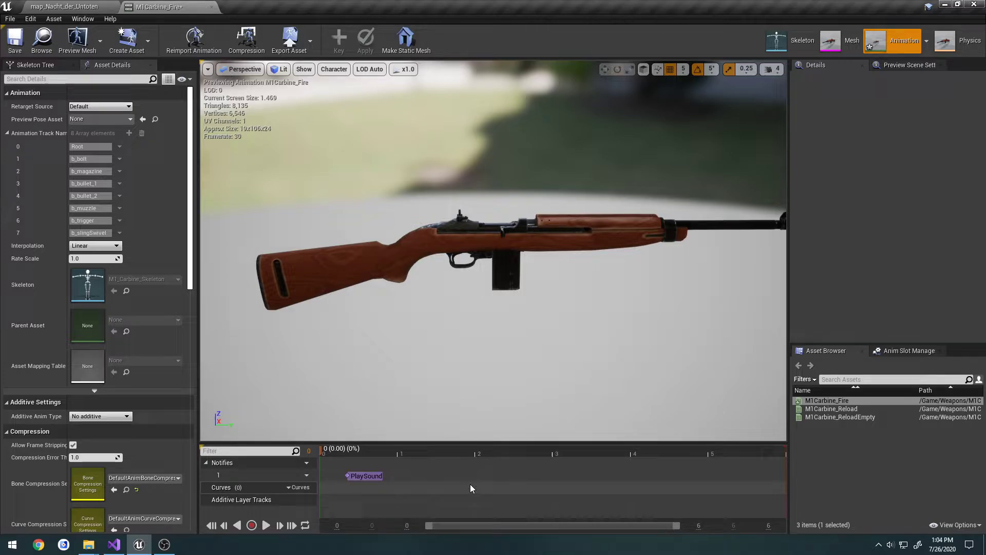
# Assign the Fire_Rifle sound to the Play Sound notify in the M1Carbine_Fire animation
pyautogui.click(362, 476)
pyautogui.click(926, 126)
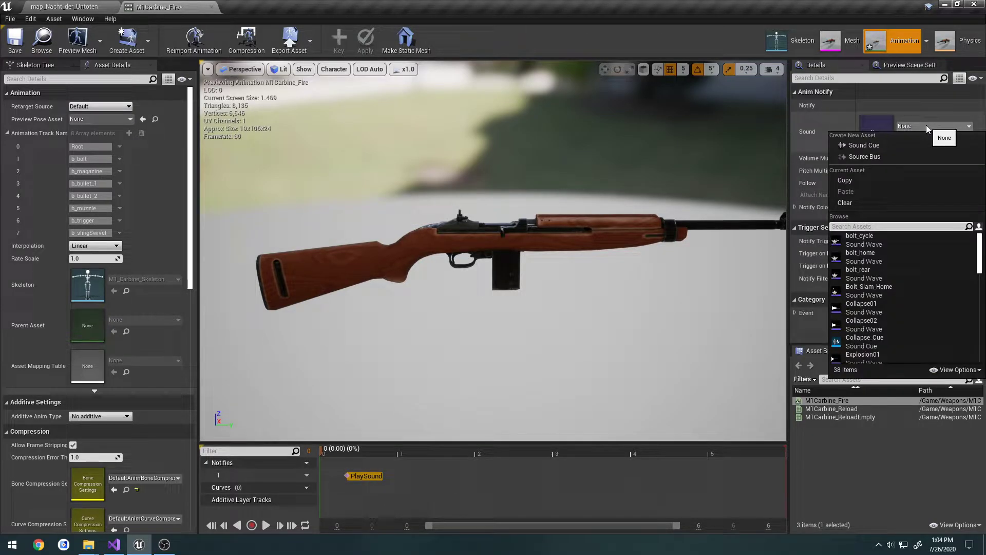
pyautogui.write('fire')
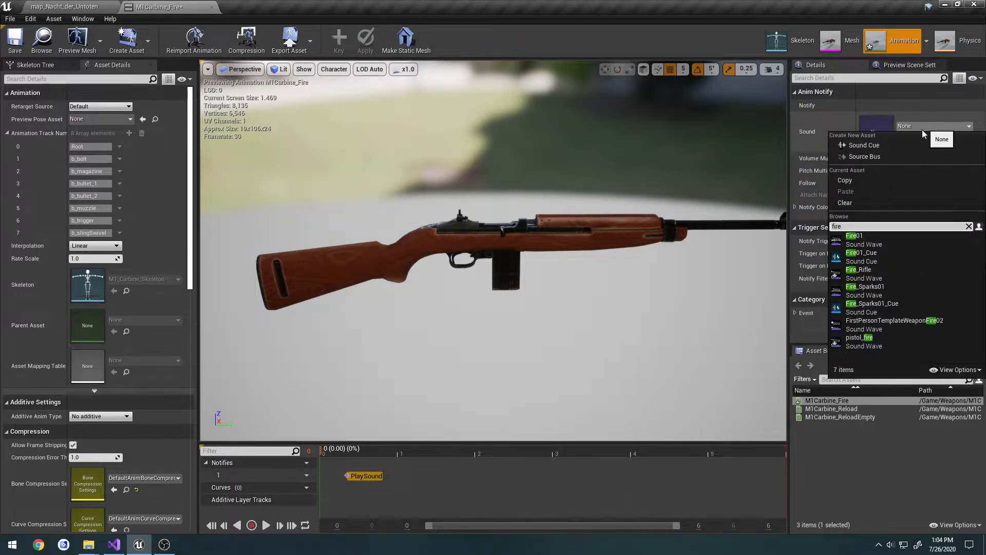
pyautogui.click(857, 270)
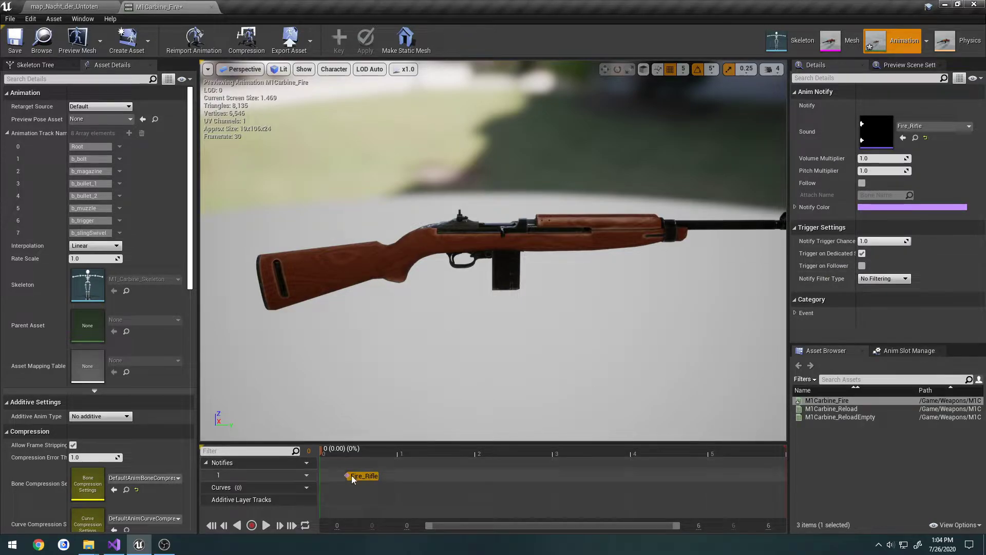
# Move the Fire_Rifle notify to frame 0 of the notify track, and save and close the fire animation
pyautogui.moveTo(354, 478); pyautogui.dragTo(327, 474)
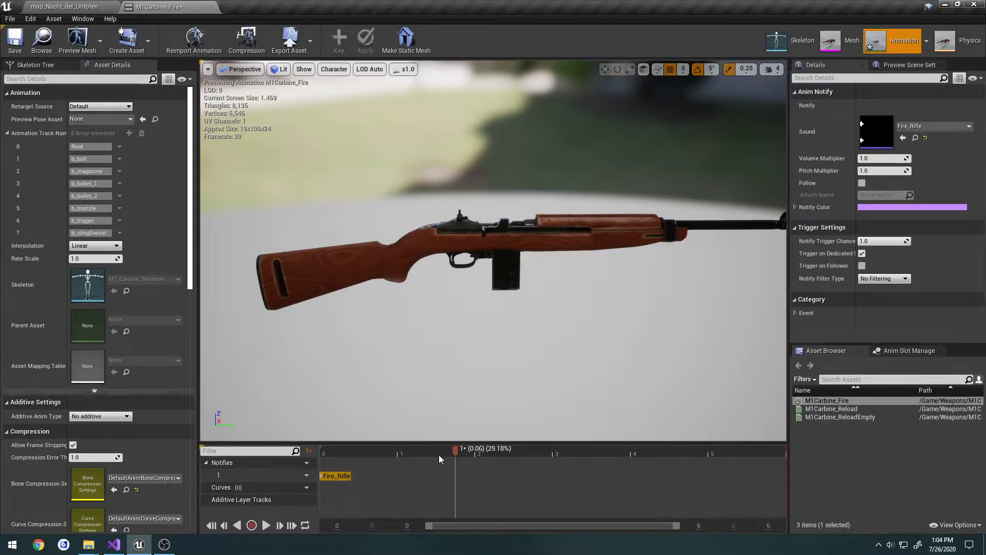
pyautogui.click(14, 41)
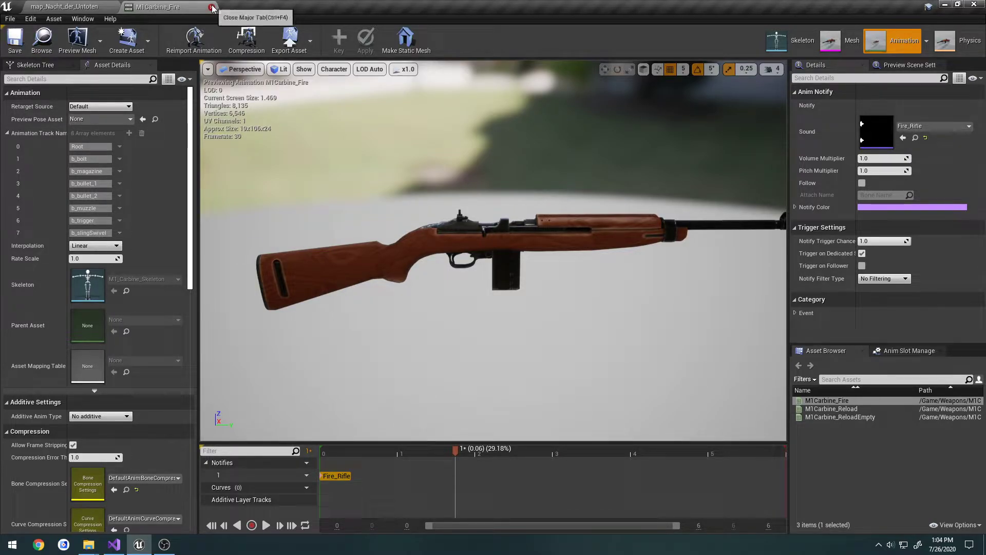
pyautogui.click(212, 7)
# Play-test the level by aiming and firing the M1 Carbine to check its fire sound, and stop the session
pyautogui.click(467, 47)
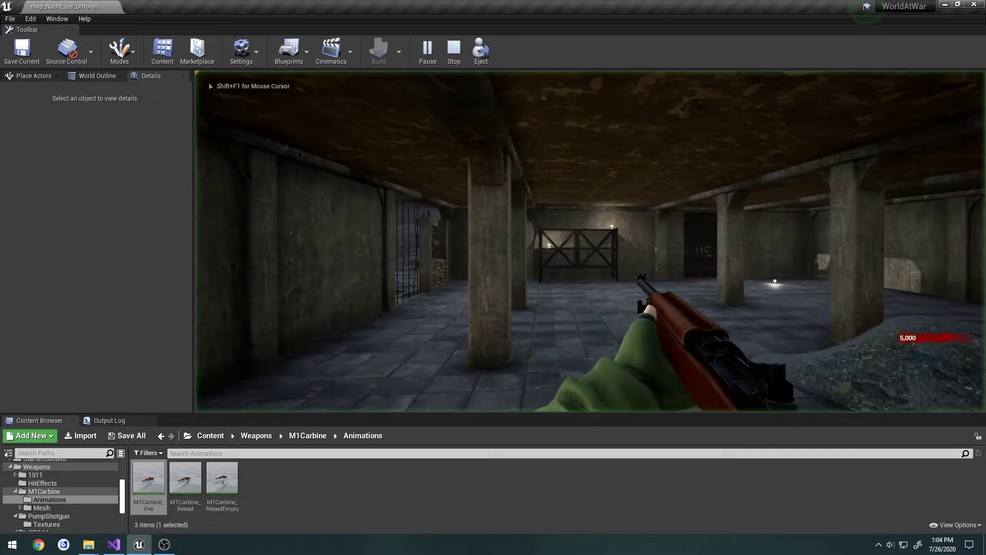
pyautogui.rightClick(591, 241)
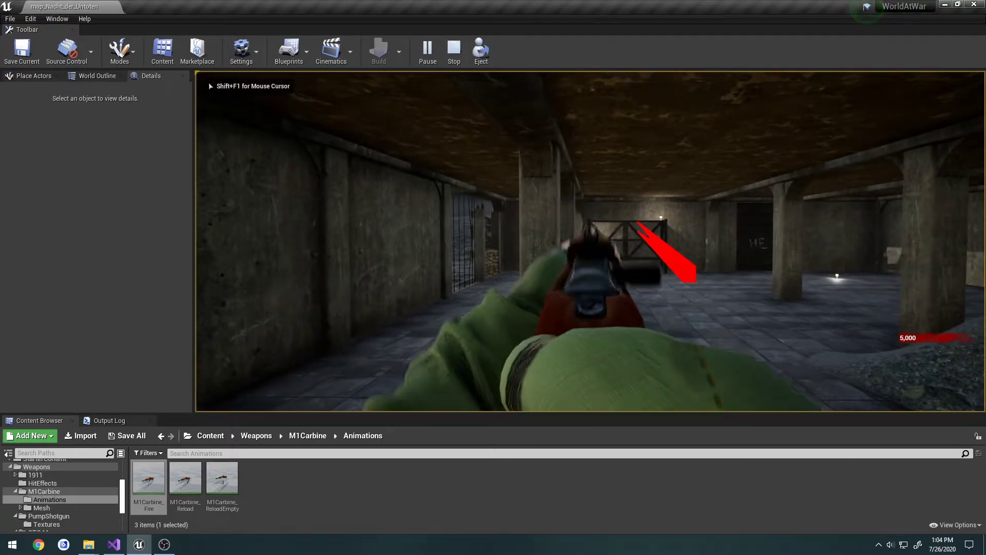
pyautogui.click(591, 241)
pyautogui.rightClick(591, 242)
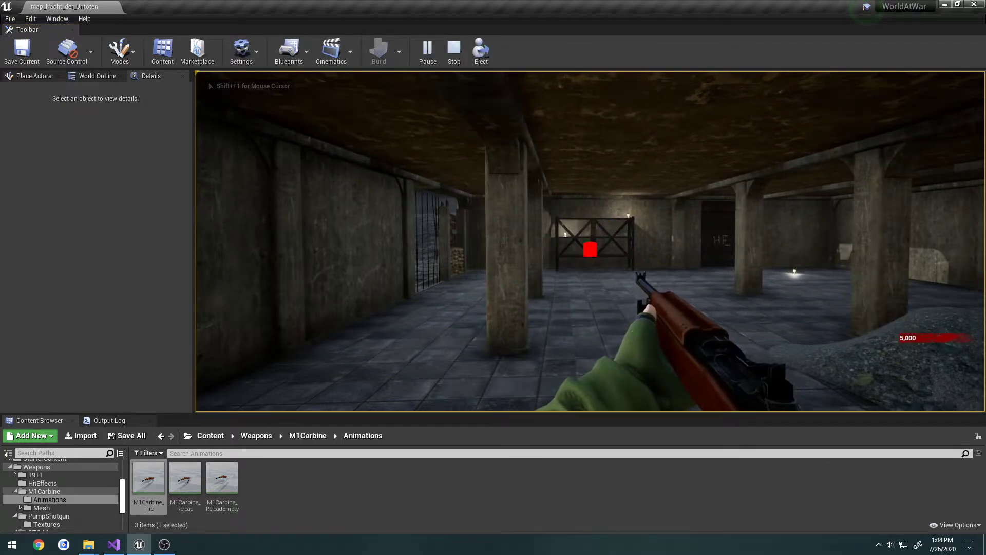
pyautogui.press('Escape')
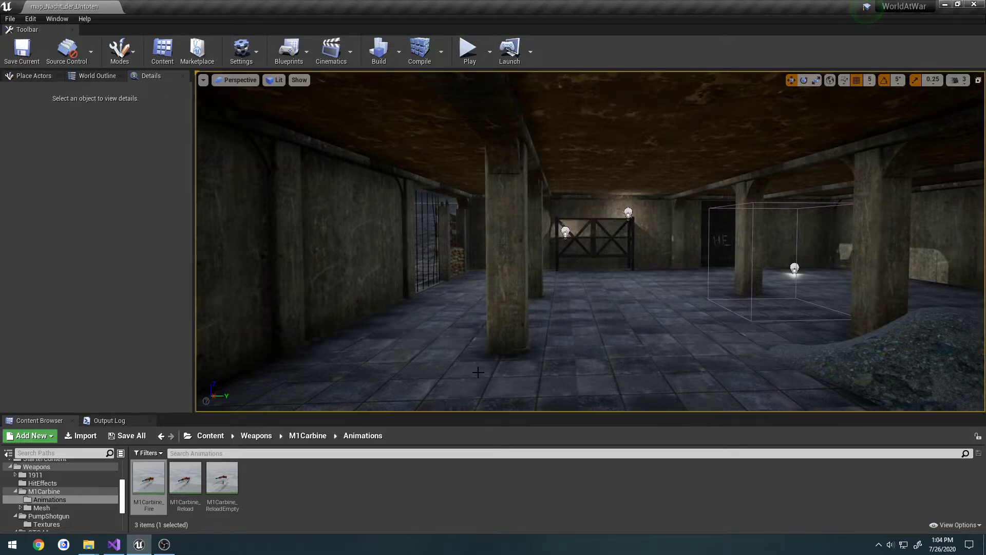
pyautogui.click(164, 545)
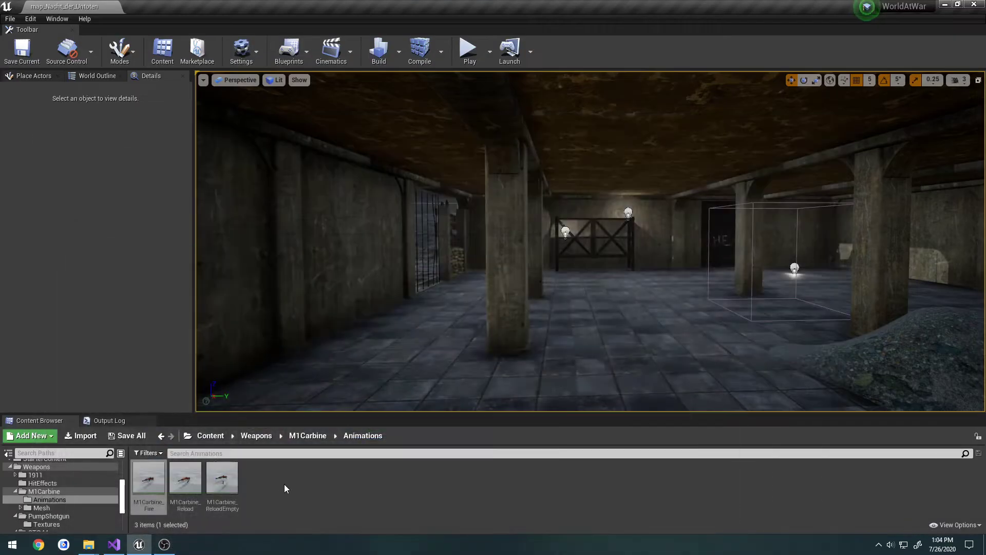
pyautogui.click(284, 484)
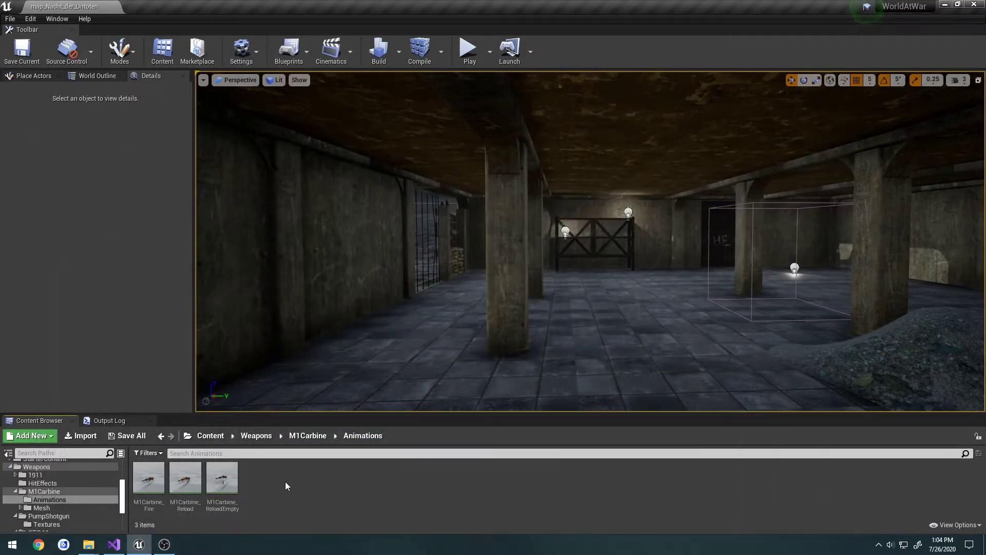
# Open the M1Carbine_Reload animation and pause its playback
pyautogui.click(187, 506)
pyautogui.doubleClick(189, 508)
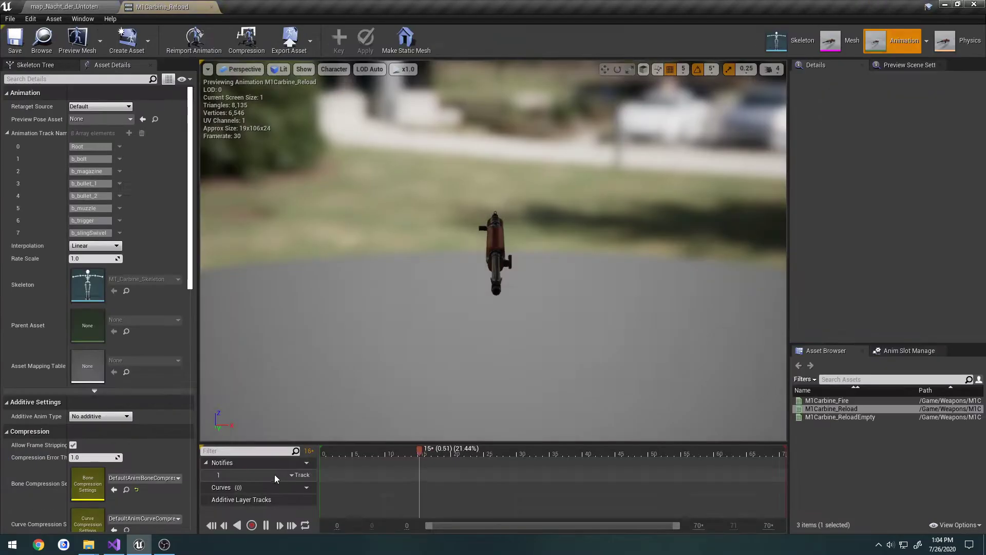
pyautogui.press('space')
pyautogui.keyDown('alt'); pyautogui.moveTo(534, 350); pyautogui.dragTo(400, 329); pyautogui.keyUp('alt')
pyautogui.keyDown('alt'); pyautogui.moveTo(401, 329); pyautogui.dragTo(442, 329, button='right'); pyautogui.keyUp('alt')
pyautogui.keyDown('alt'); pyautogui.moveTo(442, 328); pyautogui.dragTo(409, 341); pyautogui.keyUp('alt')
# Add a Play Sound notify on track 1 at about frame 23, where the magazine starts to leave the rifle
pyautogui.moveTo(722, 455); pyautogui.dragTo(382, 445)
pyautogui.moveTo(464, 455); pyautogui.dragTo(492, 457)
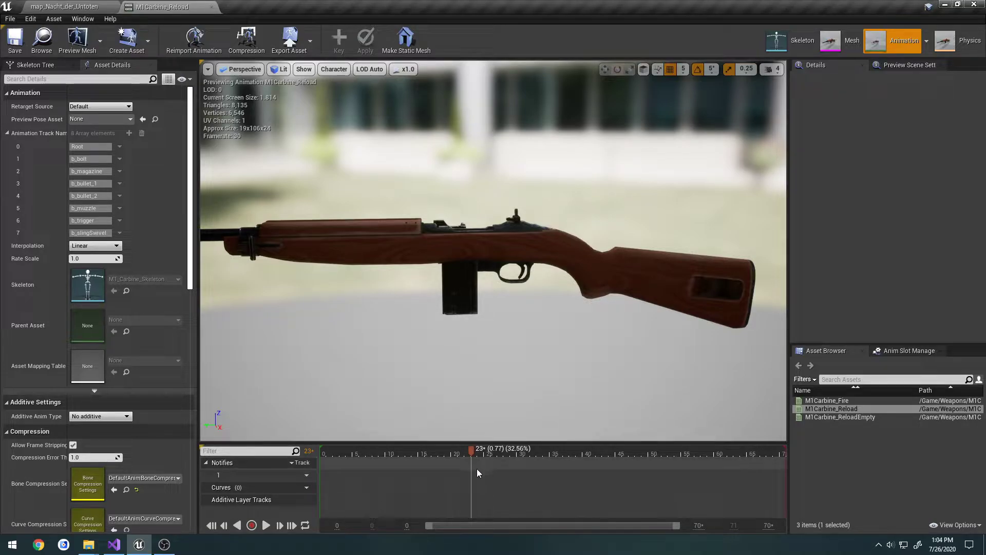
pyautogui.rightClick(475, 473)
pyautogui.moveTo(522, 486)
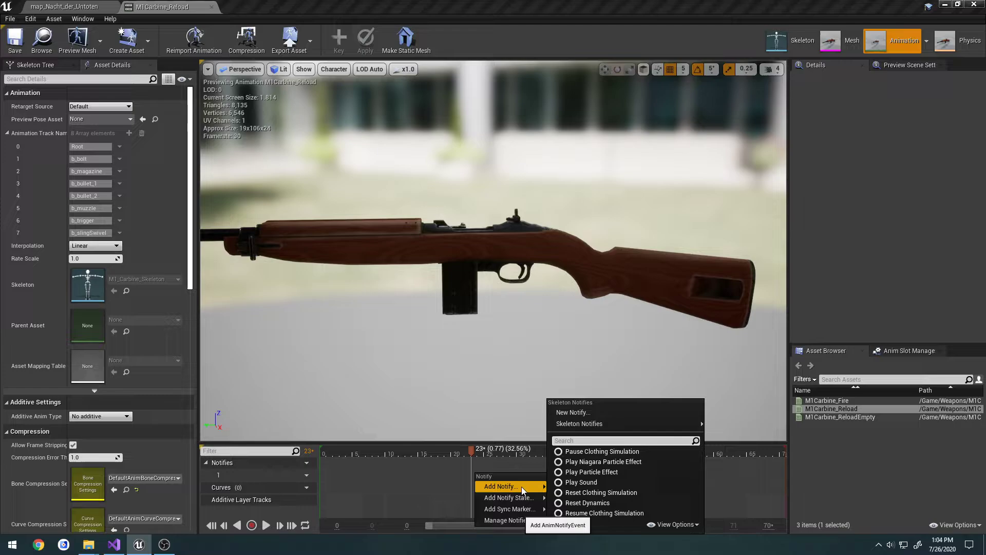
pyautogui.click(585, 482)
pyautogui.click(496, 476)
# Add a second Play Sound notify on track 1 at about frame 58, where the magazine goes back in
pyautogui.moveTo(496, 476); pyautogui.dragTo(704, 458)
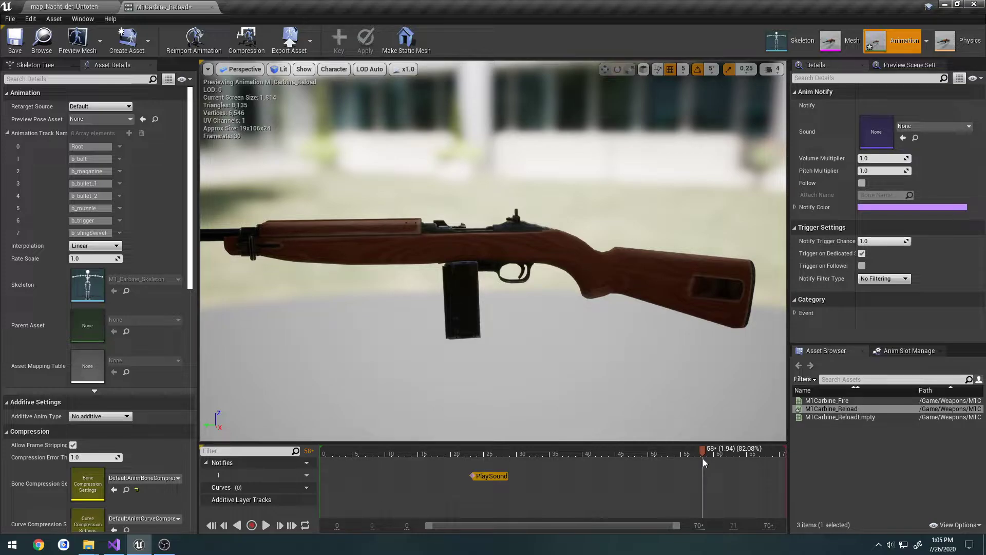
pyautogui.moveTo(702, 459); pyautogui.dragTo(704, 459)
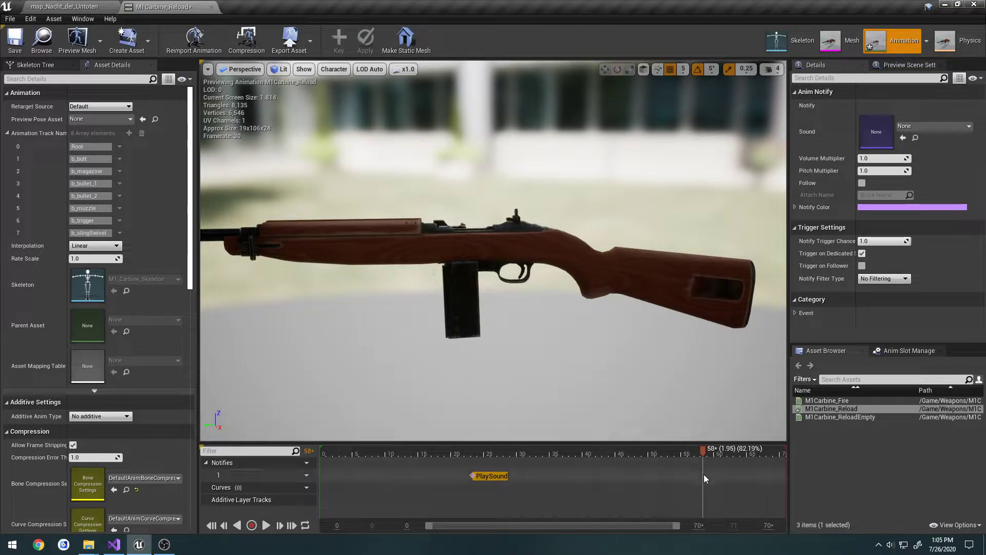
pyautogui.rightClick(702, 477)
pyautogui.moveTo(745, 487)
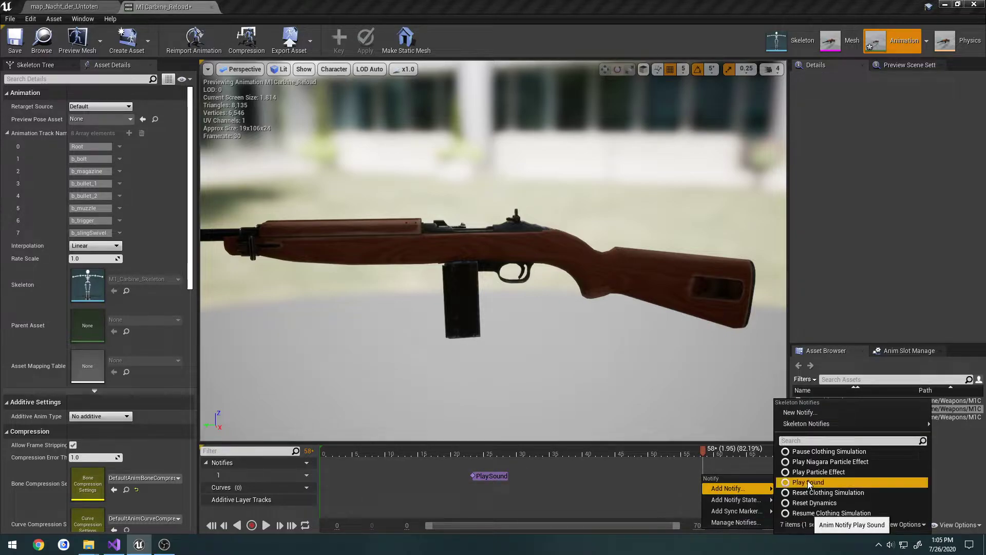
pyautogui.click(809, 481)
pyautogui.click(725, 481)
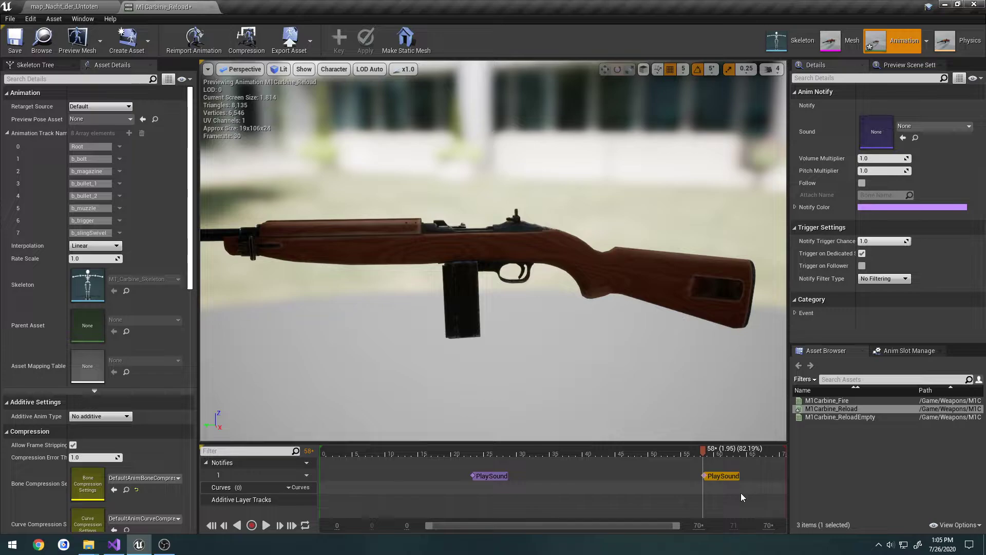
# Assign the rifle's mag_out sound to the first Play Sound notify of the reload animation
pyautogui.click(701, 492)
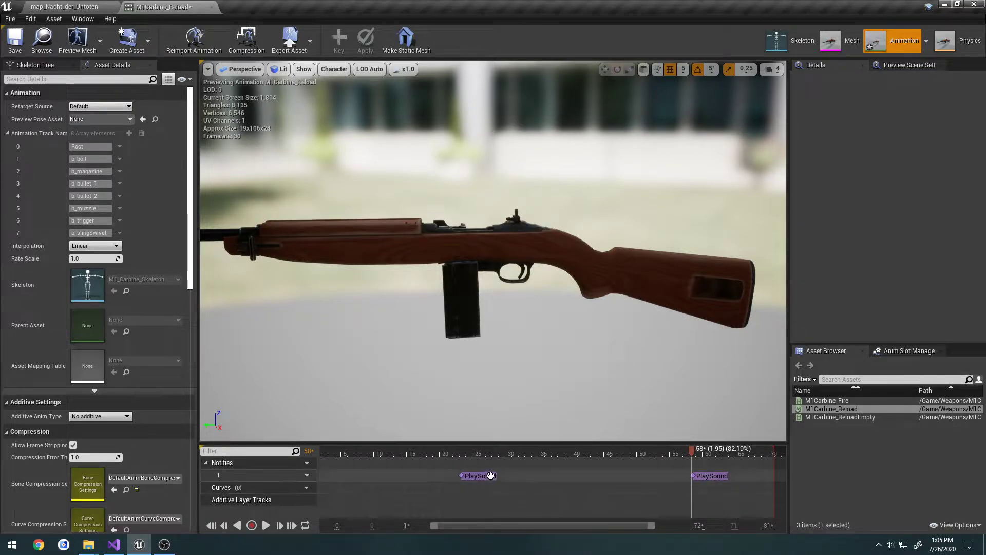
pyautogui.click(464, 457)
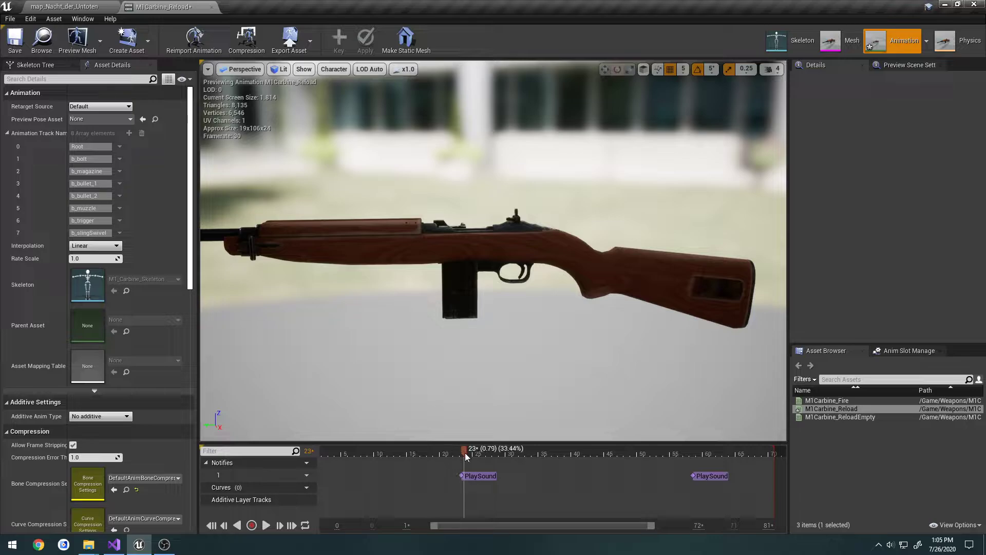
pyautogui.click(477, 476)
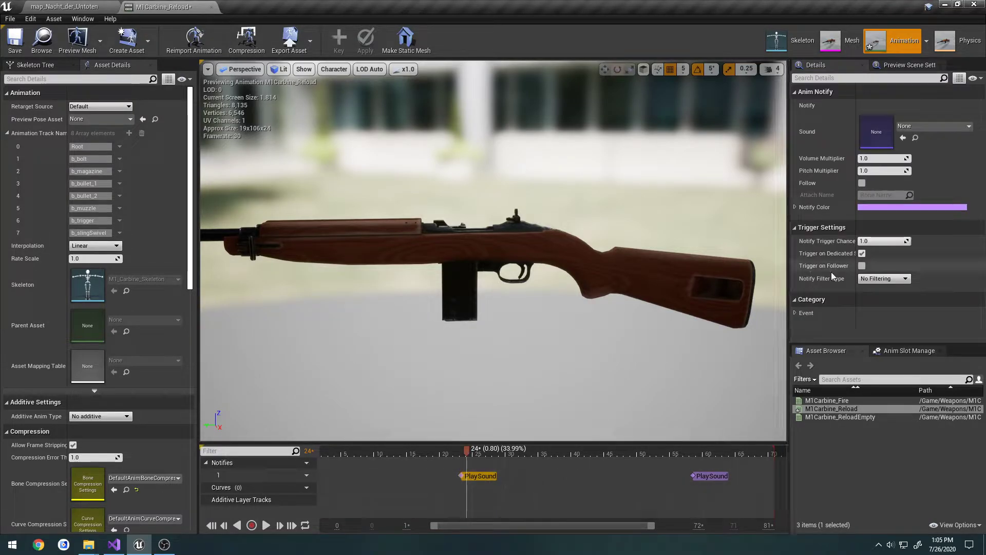
pyautogui.click(944, 125)
pyautogui.write('mag')
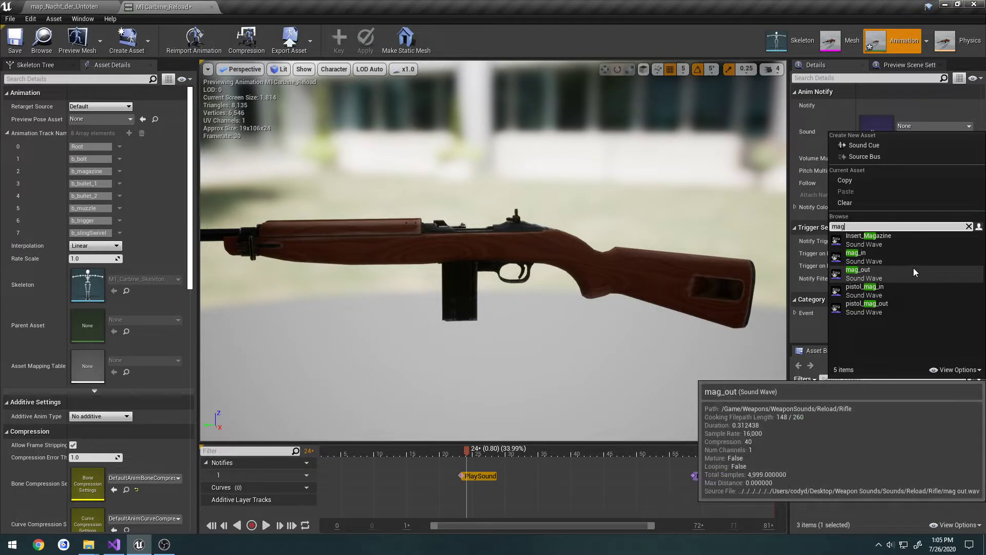
pyautogui.click(886, 271)
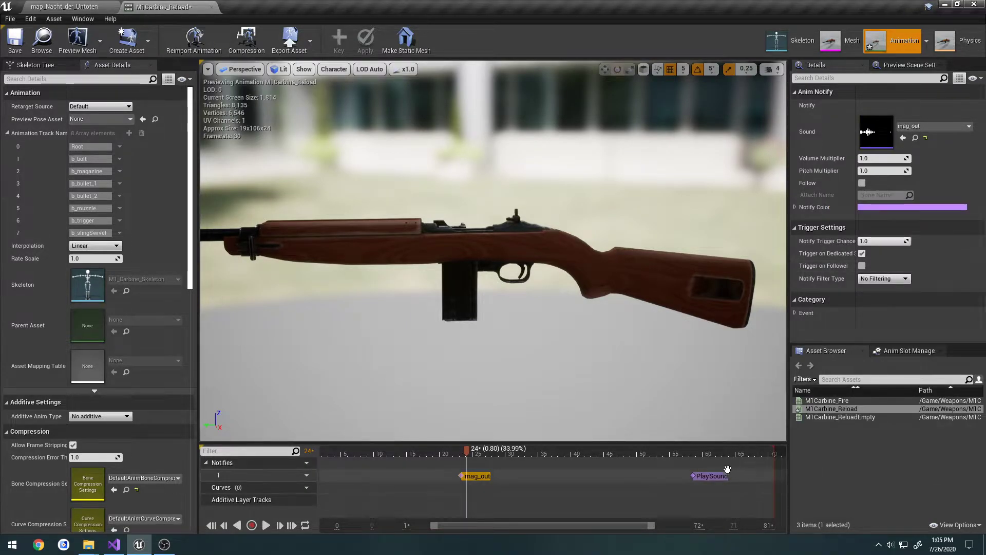
# Assign the rifle's mag_in sound to the second Play Sound notify, near frame 58
pyautogui.click(707, 476)
pyautogui.moveTo(716, 450); pyautogui.dragTo(691, 449)
pyautogui.click(917, 127)
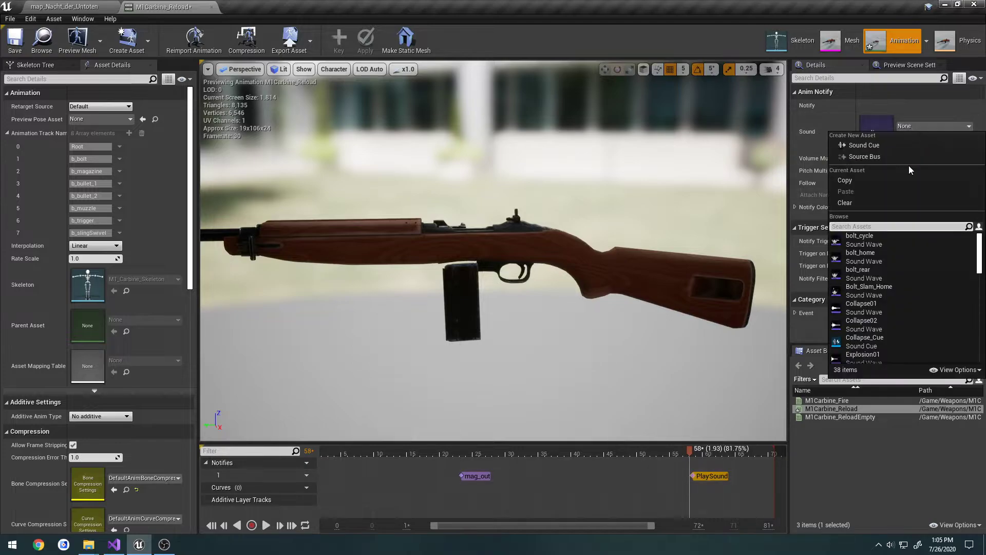
pyautogui.write('mag')
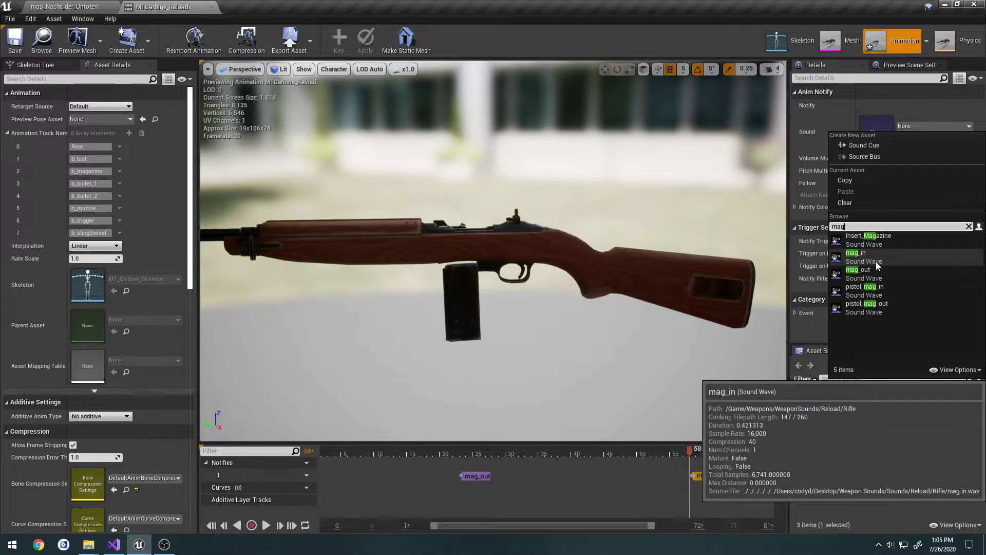
pyautogui.click(876, 256)
# Play the reload animation from the start to check its magazine sounds, and save and close it
pyautogui.click(328, 453)
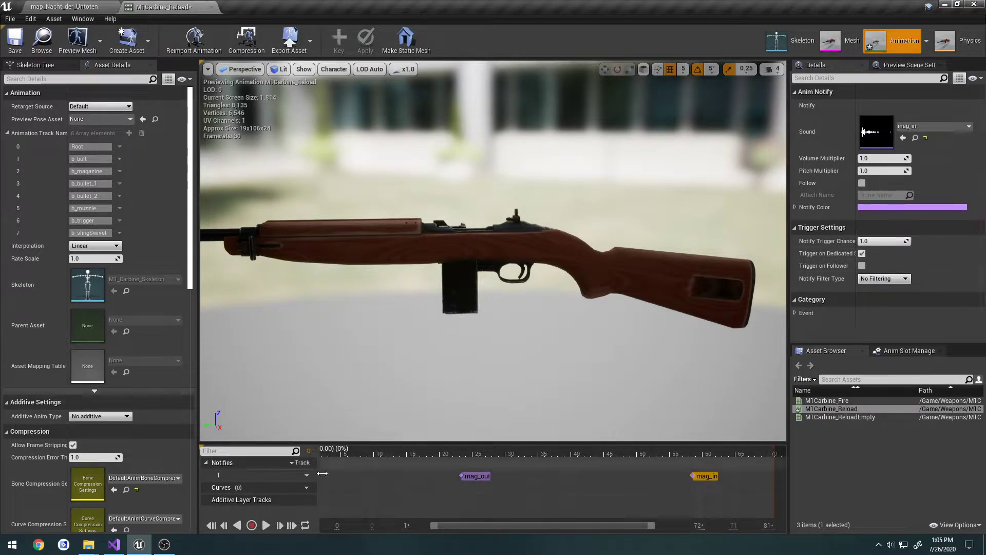
pyautogui.moveTo(395, 495); pyautogui.dragTo(436, 505, button='right')
pyautogui.press('space')
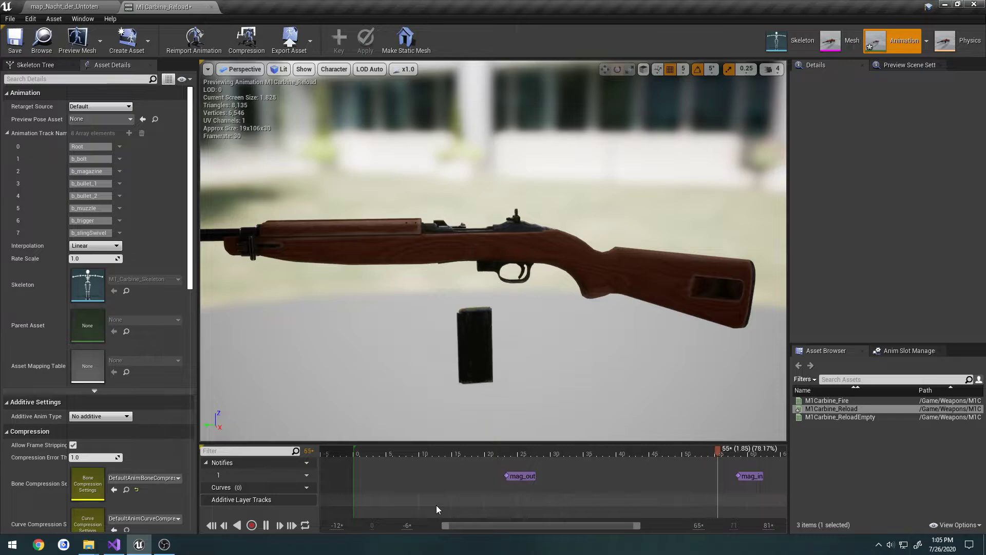
pyautogui.press('space')
pyautogui.click(15, 39)
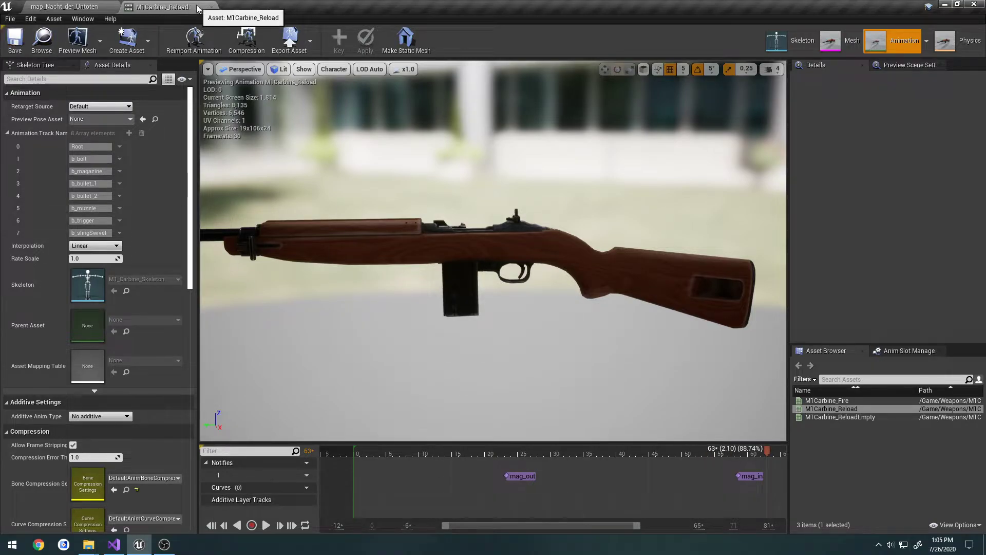
pyautogui.click(212, 9)
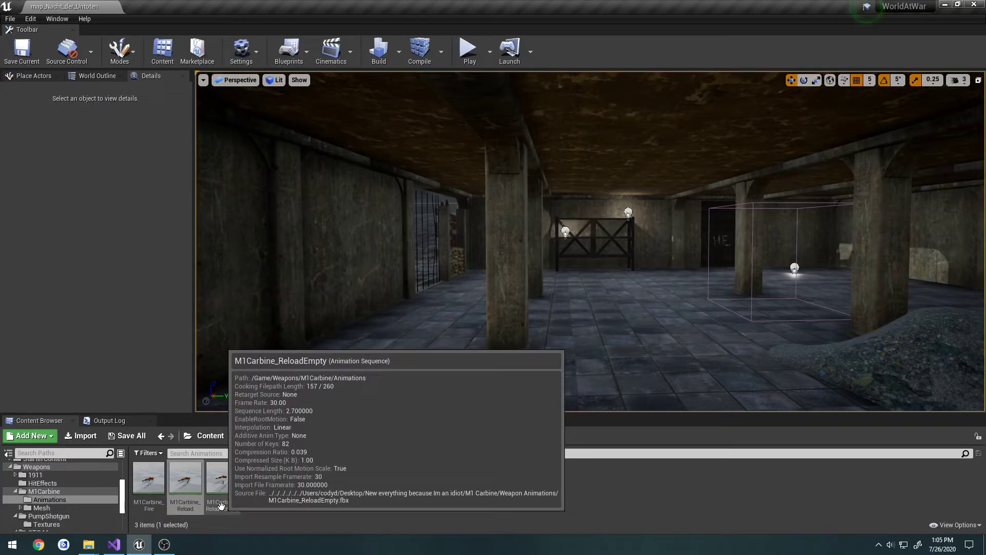
# Open the M1Carbine_ReloadEmpty animation and pause its playback
pyautogui.doubleClick(224, 488)
pyautogui.press('space')
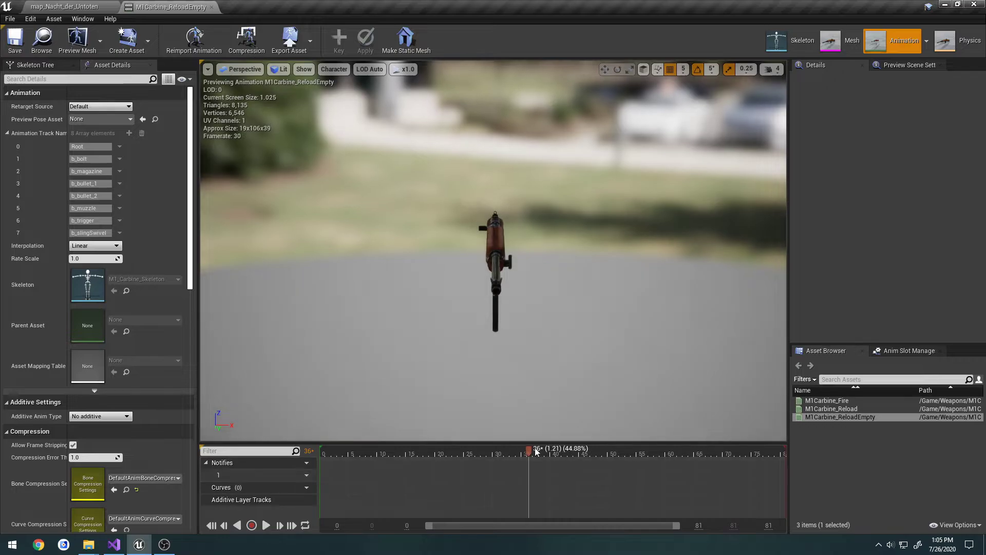
pyautogui.moveTo(545, 380); pyautogui.dragTo(329, 334, button='right')
pyautogui.press('d')
pyautogui.press('f')
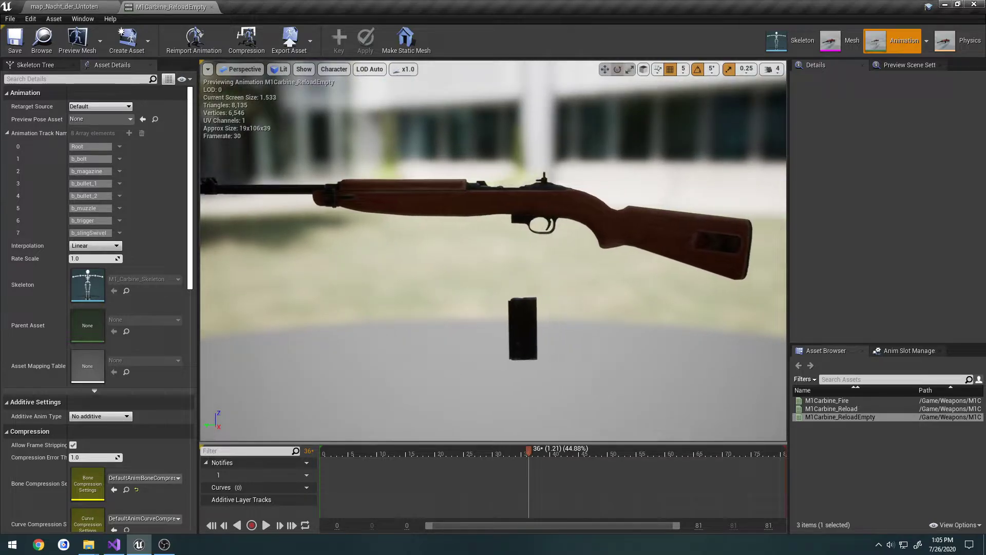
# Add a Play Sound notify on track 1 of the empty reload at about frame 26, where the magazine starts to leave
pyautogui.moveTo(528, 451); pyautogui.dragTo(469, 451)
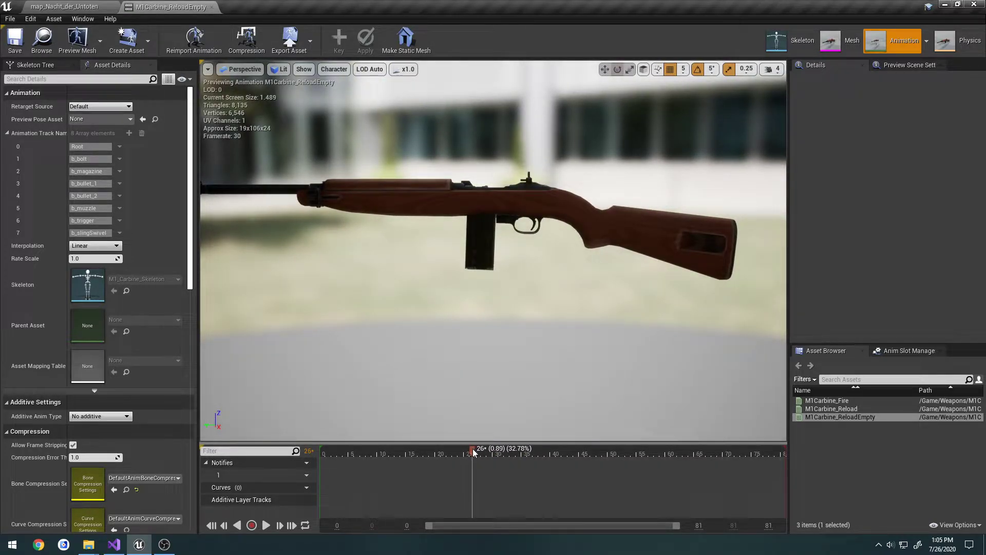
pyautogui.rightClick(472, 473)
pyautogui.moveTo(510, 489)
pyautogui.click(565, 481)
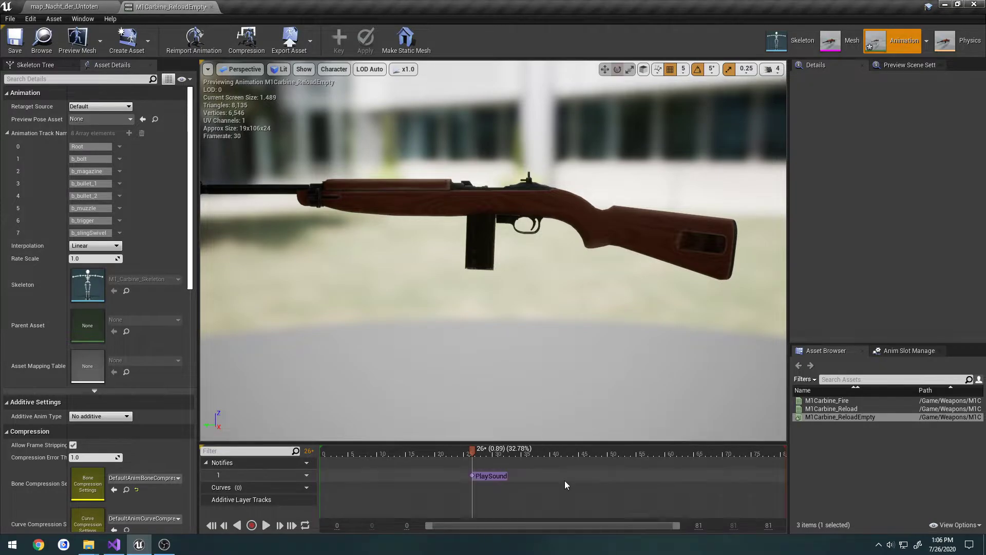
# Assign the mag_out sound to the Play Sound notify of the empty reload animation
pyautogui.click(492, 476)
pyautogui.click(916, 126)
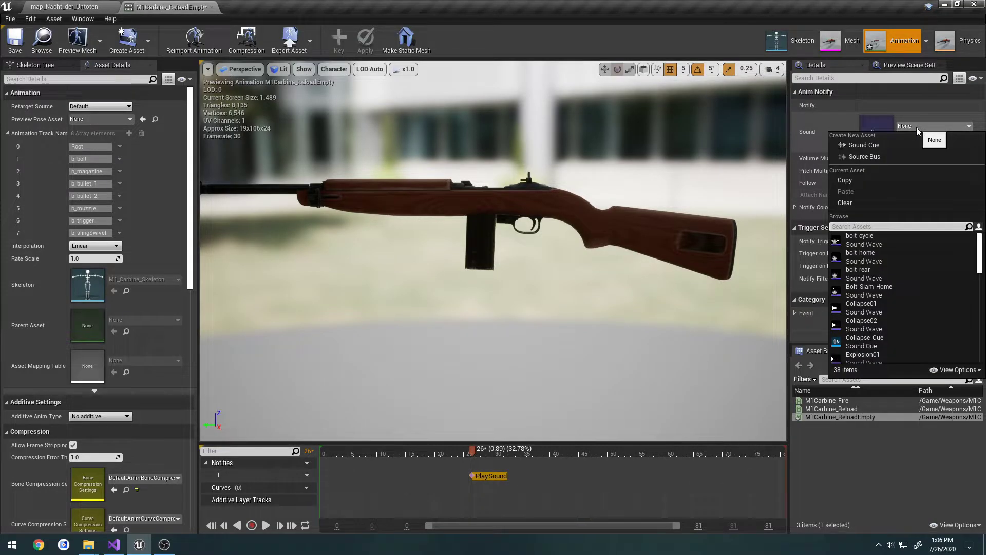
pyautogui.write('mag')
pyautogui.click(868, 257)
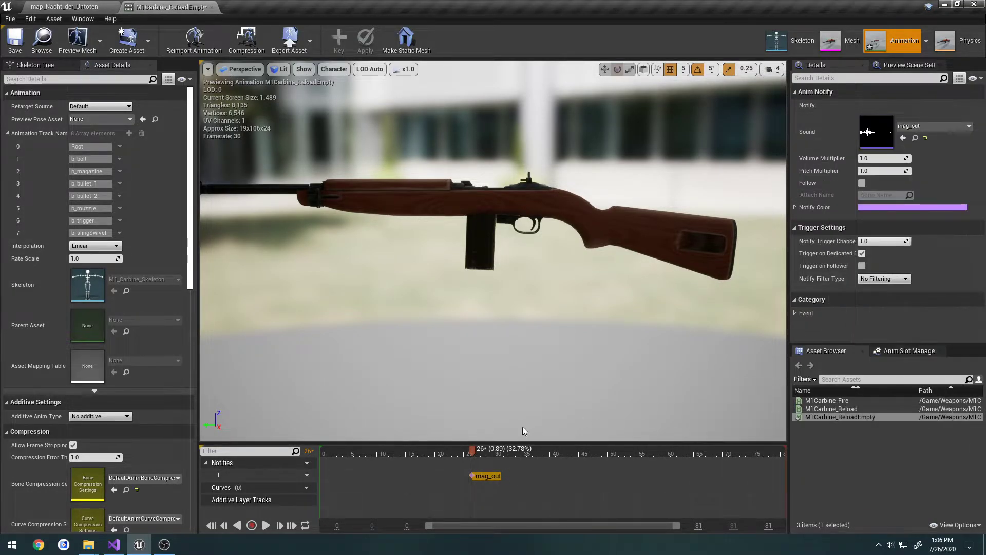
# Add a Play Sound notify on track 1 of the empty reload at about frame 47, where the magazine is inserted
pyautogui.moveTo(475, 454); pyautogui.dragTo(591, 449)
pyautogui.rightClick(590, 476)
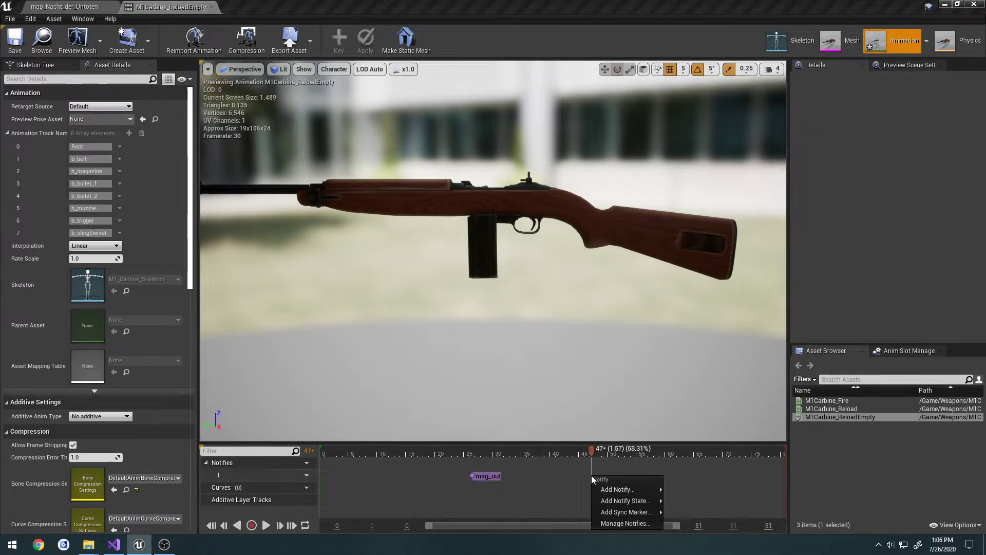
pyautogui.moveTo(619, 489)
pyautogui.click(719, 484)
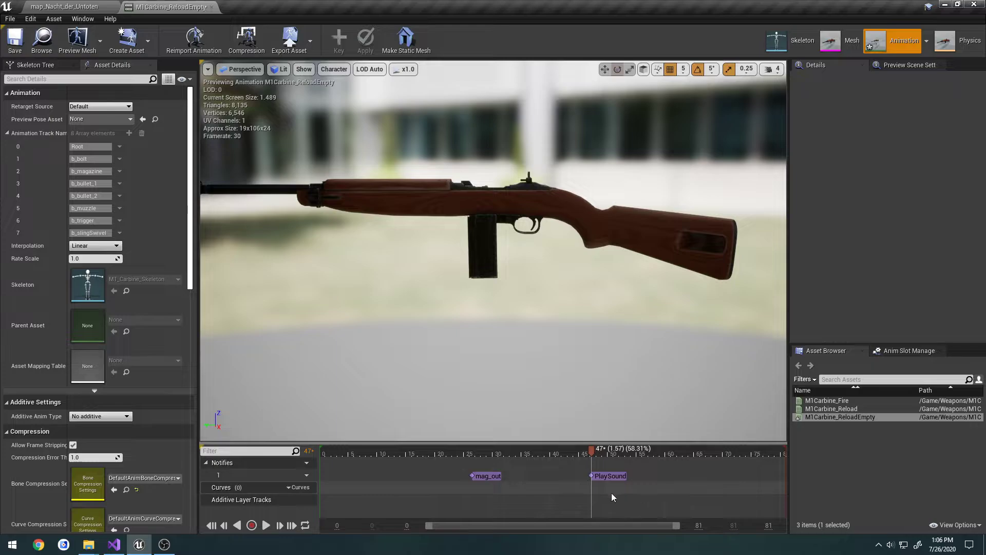
# Assign the mag_in sound to the Play Sound notify at about frame 47
pyautogui.click(610, 476)
pyautogui.click(921, 127)
pyautogui.write('ma')
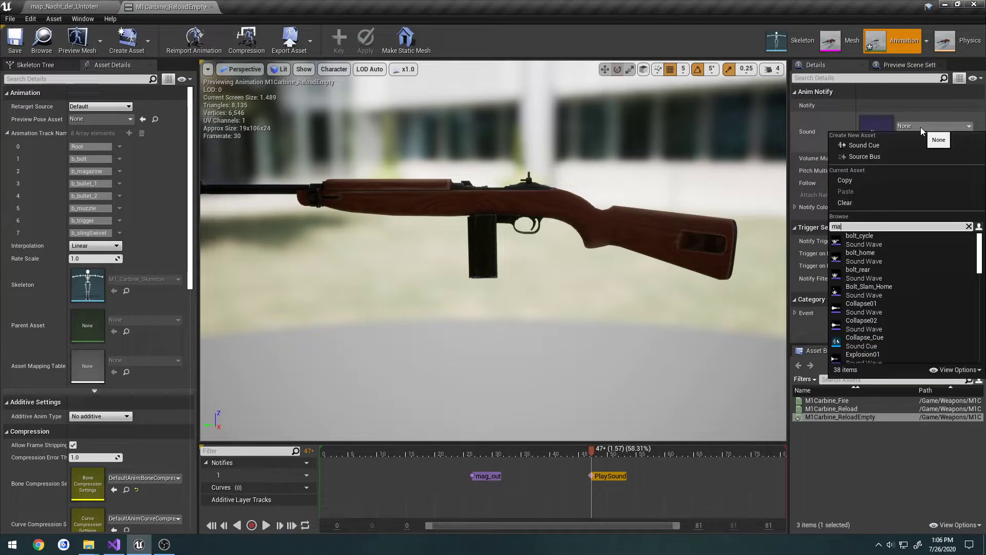
pyautogui.write('g')
pyautogui.click(892, 255)
pyautogui.click(685, 472)
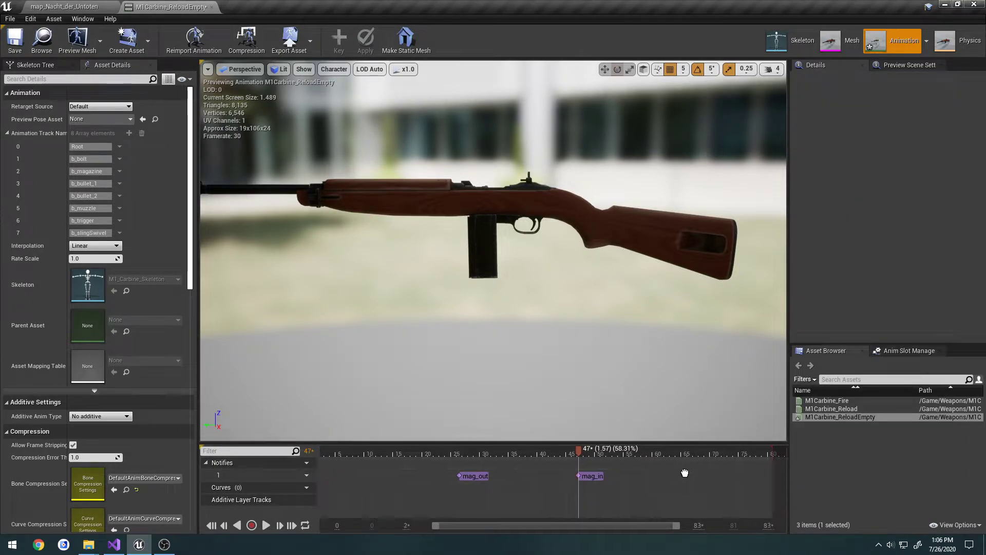
# Add a Play Sound notify on track 1 at about frame 62, just before the bolt moves back
pyautogui.moveTo(685, 473); pyautogui.dragTo(591, 472, button='right')
pyautogui.scroll(5, 493, 247)
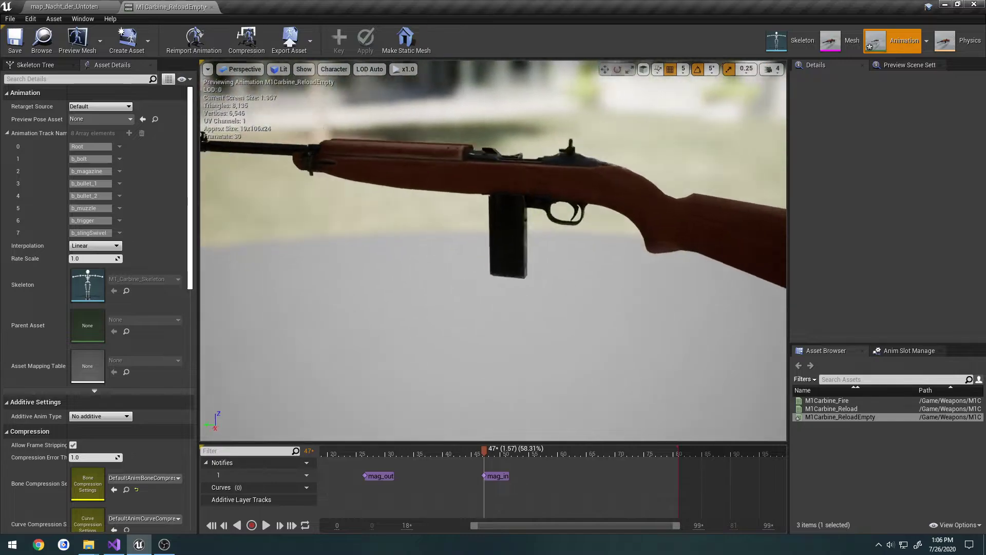
pyautogui.moveTo(493, 256); pyautogui.dragTo(554, 383)
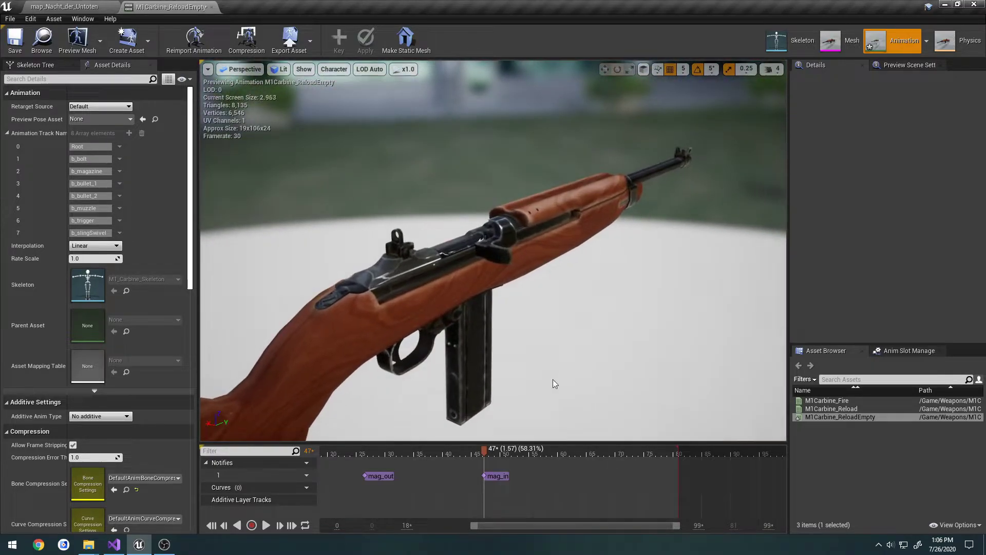
pyautogui.moveTo(485, 450); pyautogui.dragTo(575, 451)
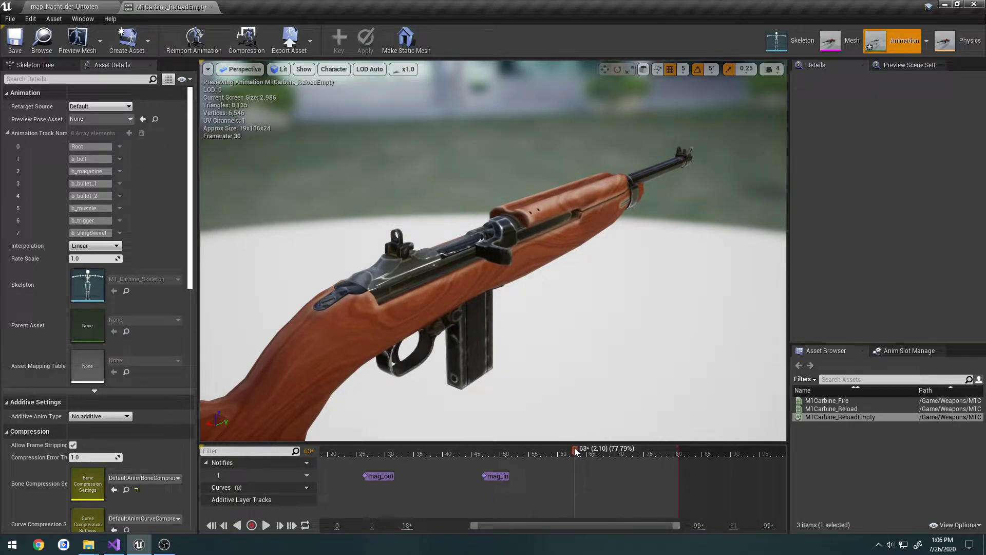
pyautogui.moveTo(576, 450); pyautogui.dragTo(573, 450)
pyautogui.rightClick(573, 476)
pyautogui.moveTo(611, 488)
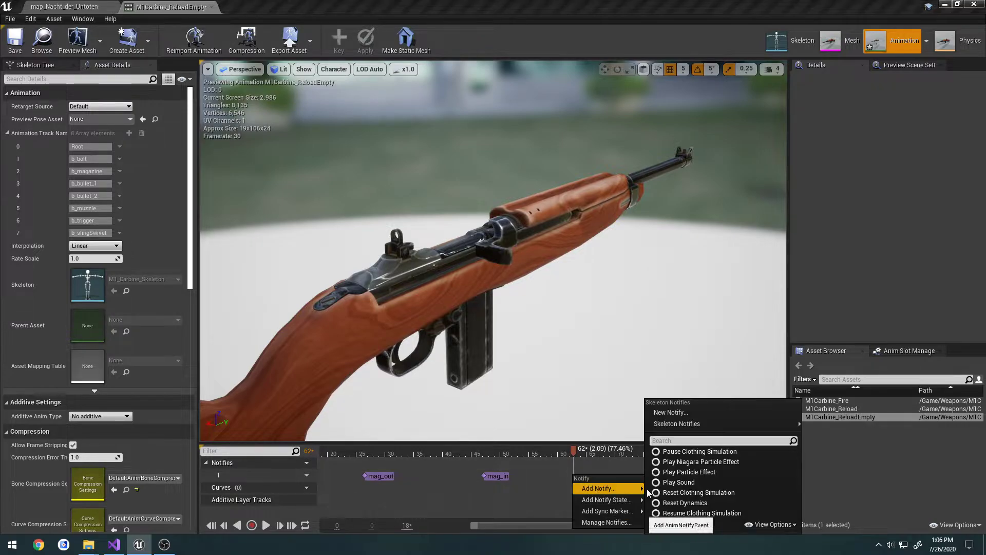
pyautogui.click(678, 482)
# Assign the bolt_rear sound to the Play Sound notify at about frame 62
pyautogui.click(602, 480)
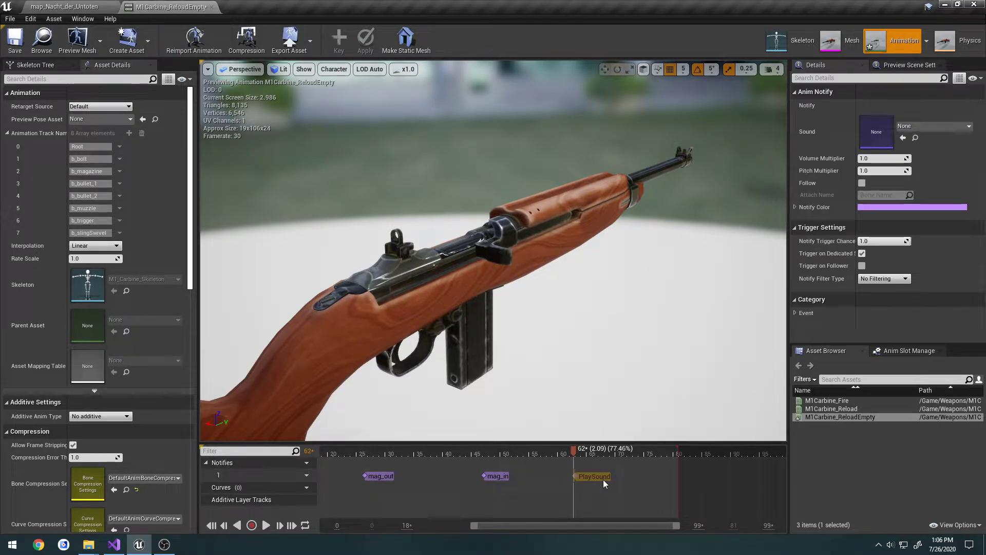
pyautogui.click(916, 125)
pyautogui.write('bo')
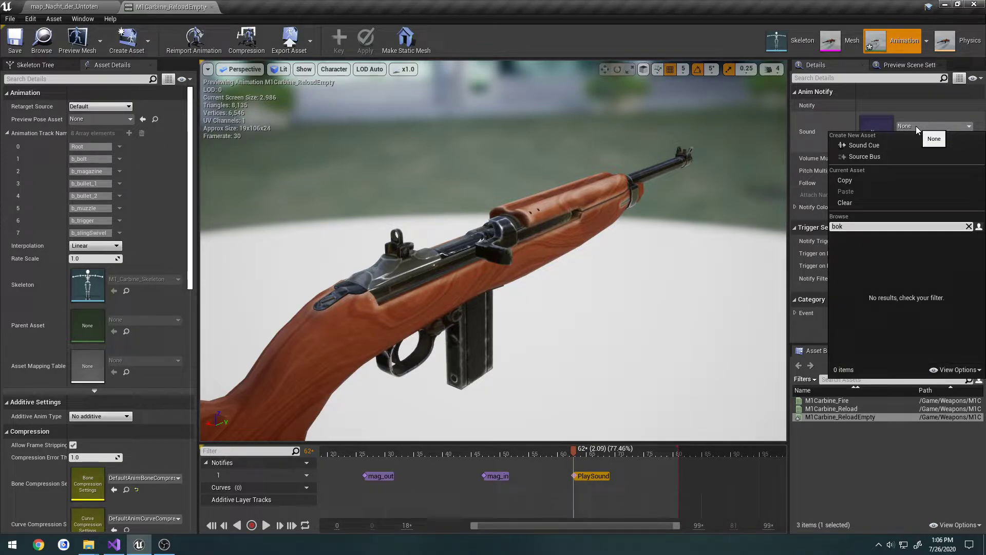
pyautogui.write('lt')
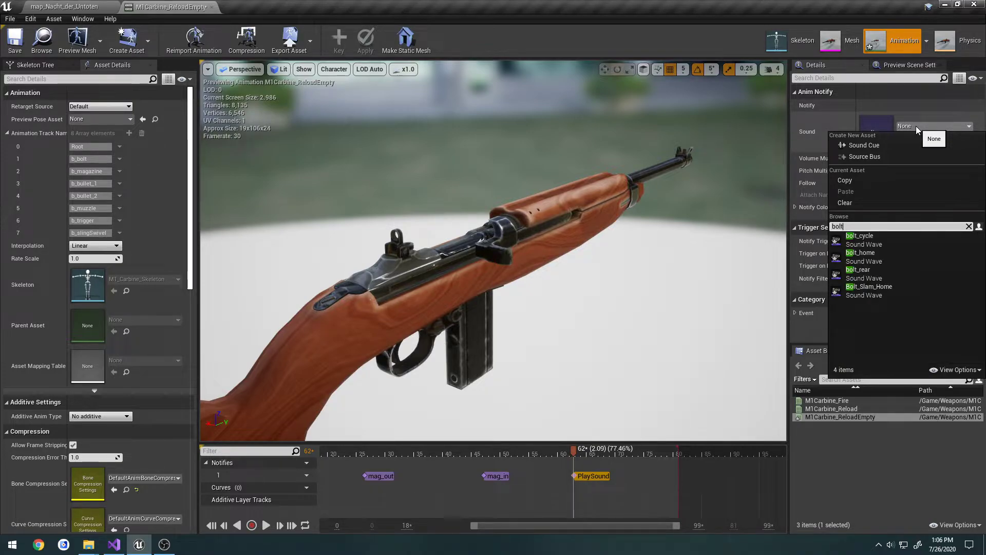
pyautogui.click(902, 277)
# Add a Play Sound notify on track 1 and align it to about frame 66, where the bolt is pulled back
pyautogui.moveTo(574, 452); pyautogui.dragTo(597, 450)
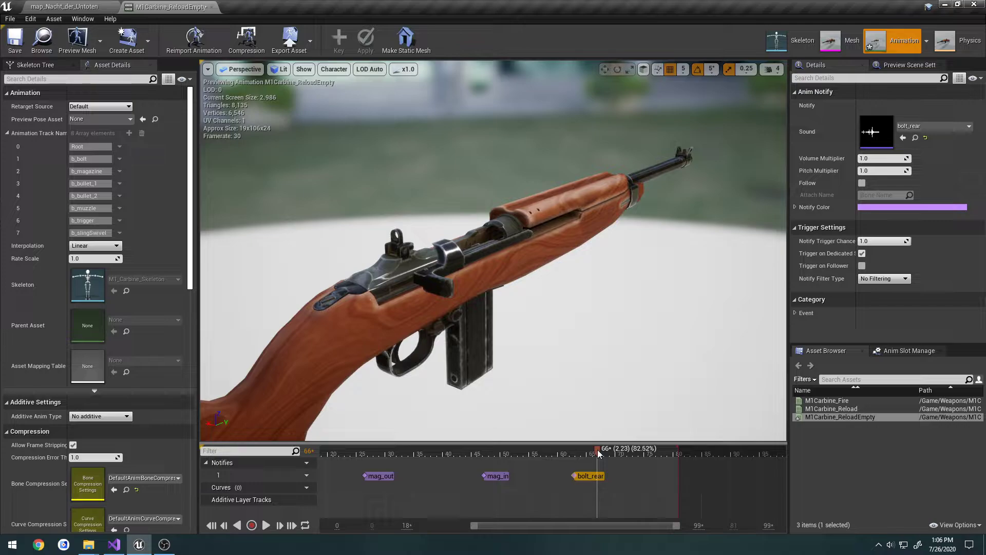
pyautogui.click(611, 473)
pyautogui.rightClick(611, 473)
pyautogui.moveTo(637, 483)
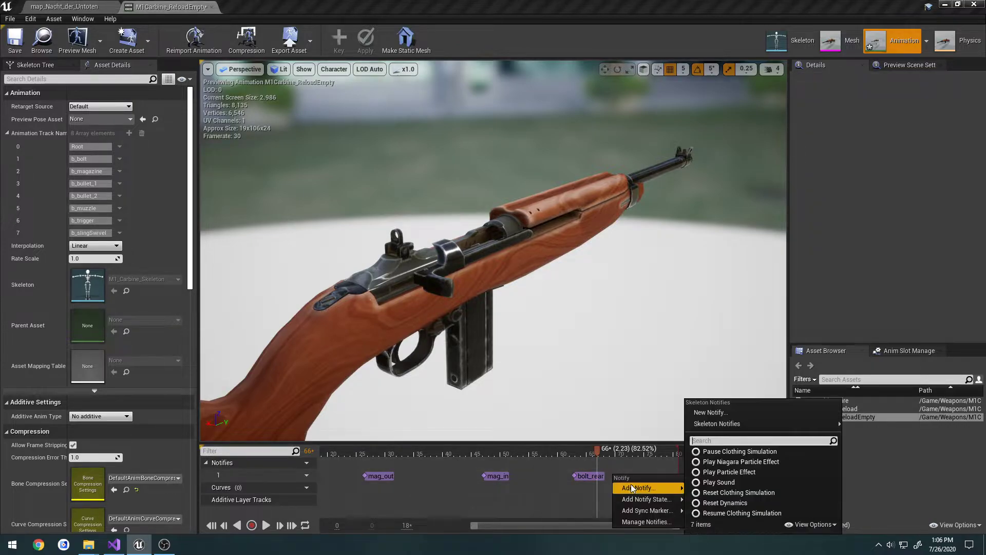
pyautogui.click(729, 484)
pyautogui.scroll(2, 635, 504)
pyautogui.scroll(1, 635, 504)
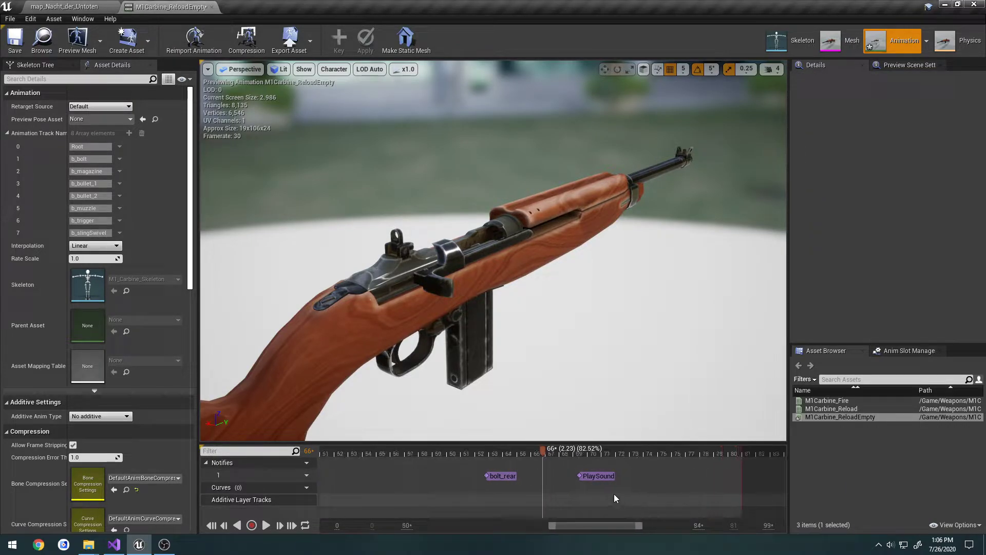
pyautogui.click(565, 478)
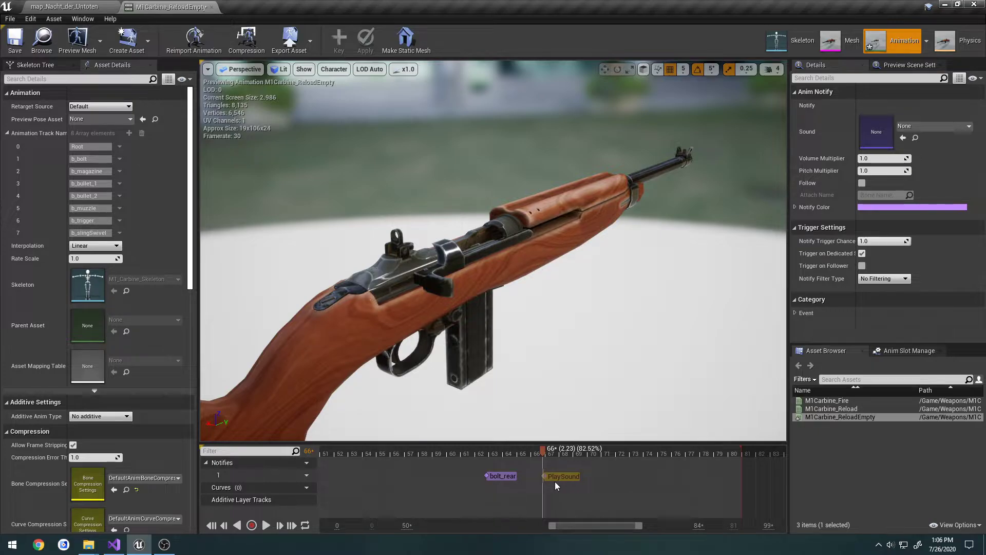
# Look through the available bolt sounds and browse to the Weapons/WeaponSounds/Reload/Rifle folder to examine them
pyautogui.click(936, 125)
pyautogui.write('bolt')
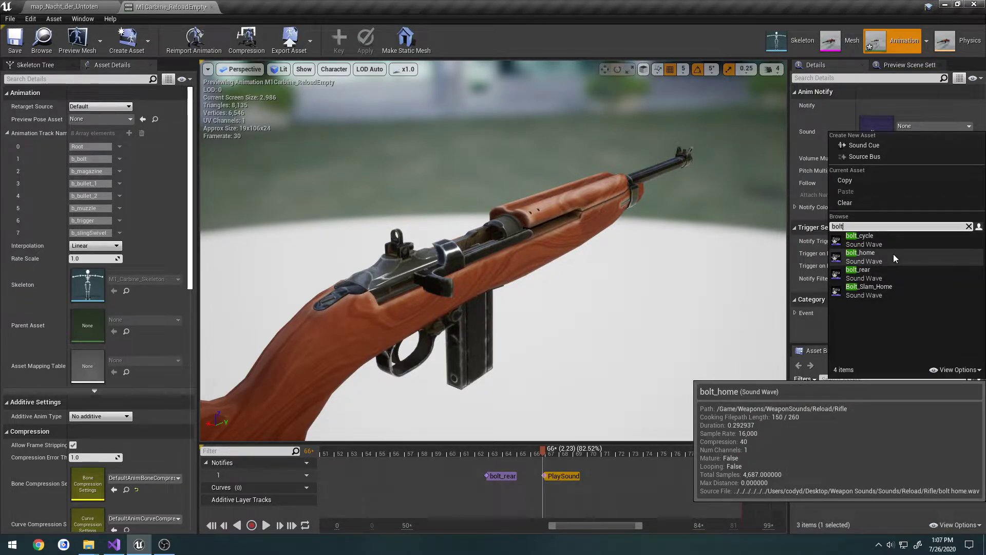
pyautogui.click(57, 6)
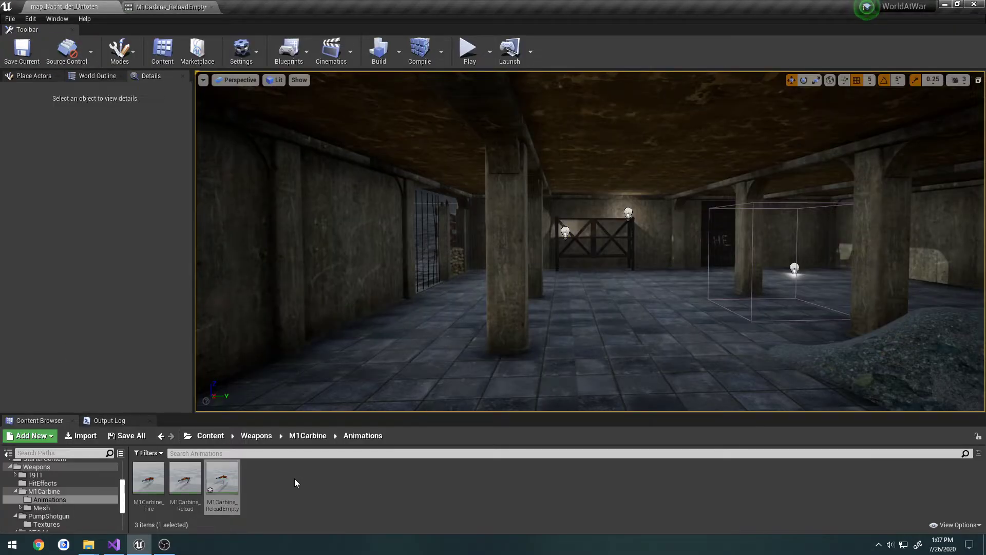
pyautogui.click(252, 436)
pyautogui.doubleClick(332, 478)
pyautogui.doubleClick(186, 480)
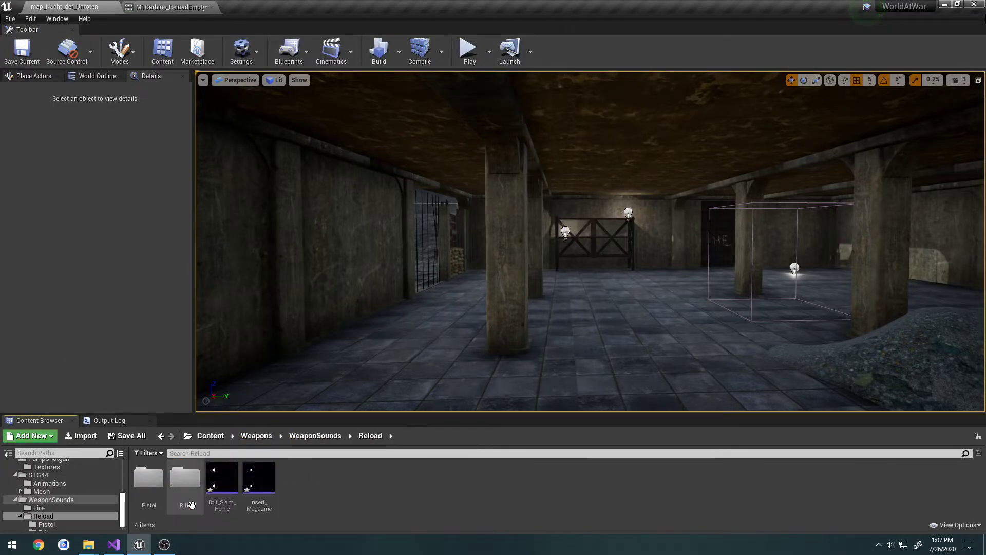
pyautogui.doubleClick(191, 503)
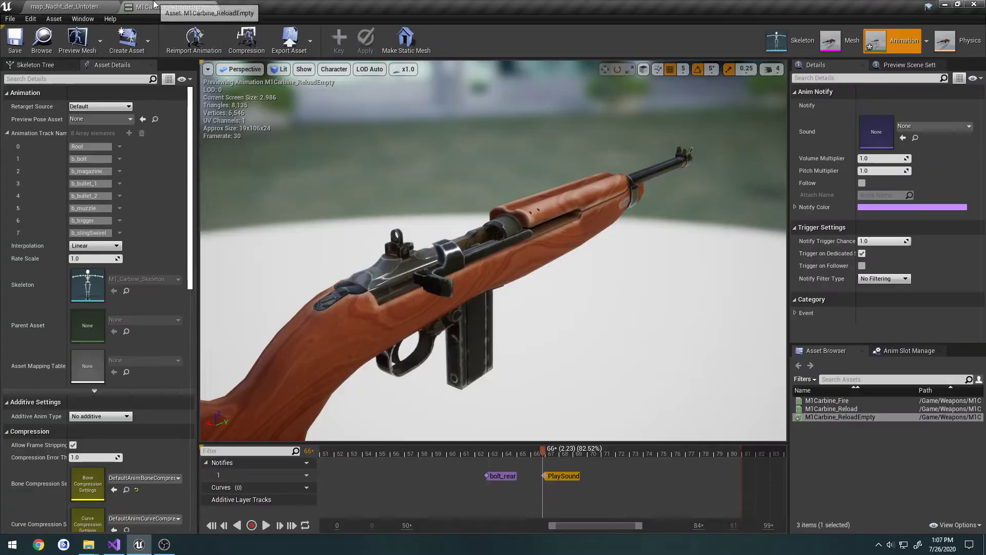
# Return to the M1Carbine_ReloadEmpty animation and assign the bolt_home sound to the Play Sound notify at about frame 66
pyautogui.click(171, 6)
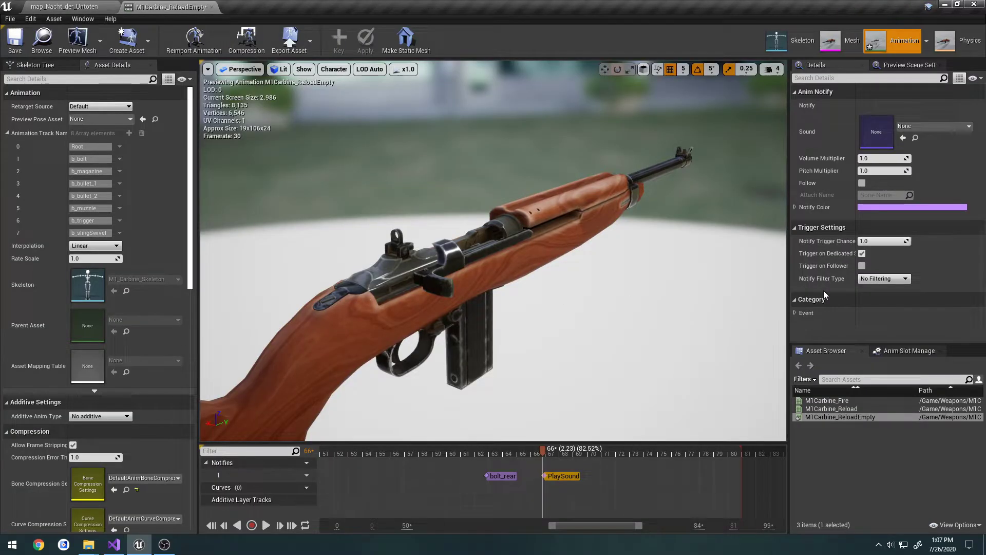
pyautogui.click(923, 124)
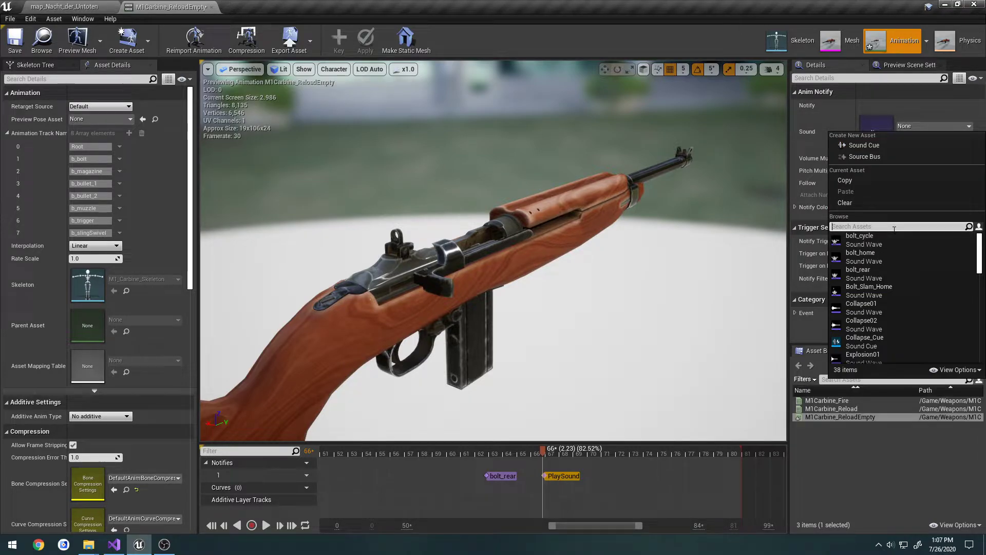
pyautogui.click(889, 264)
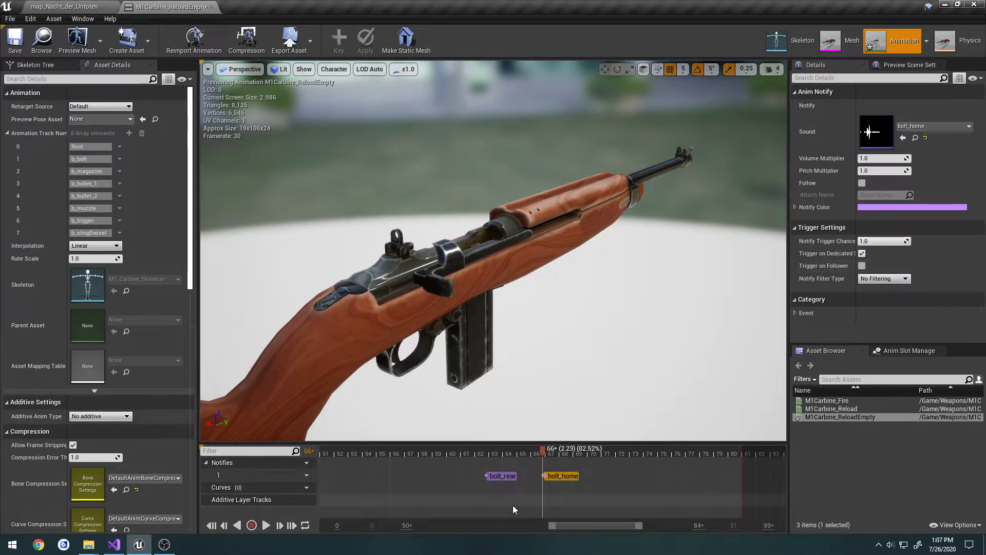
# Play the empty reload animation from the start to check its magazine and bolt sounds, and close it
pyautogui.moveTo(542, 451); pyautogui.dragTo(482, 453)
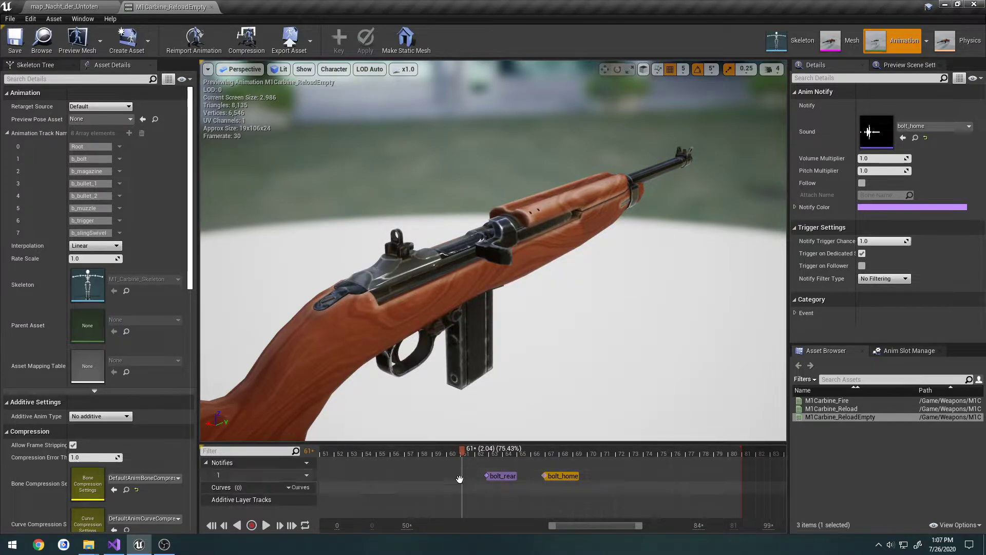
pyautogui.scroll(-5, 437, 475)
pyautogui.moveTo(465, 483); pyautogui.dragTo(728, 511, button='right')
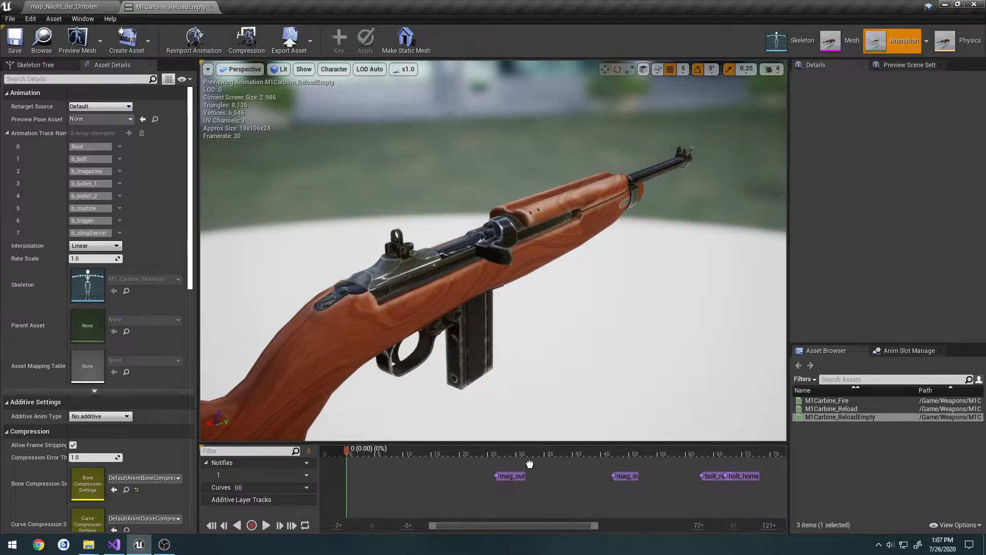
pyautogui.press('space')
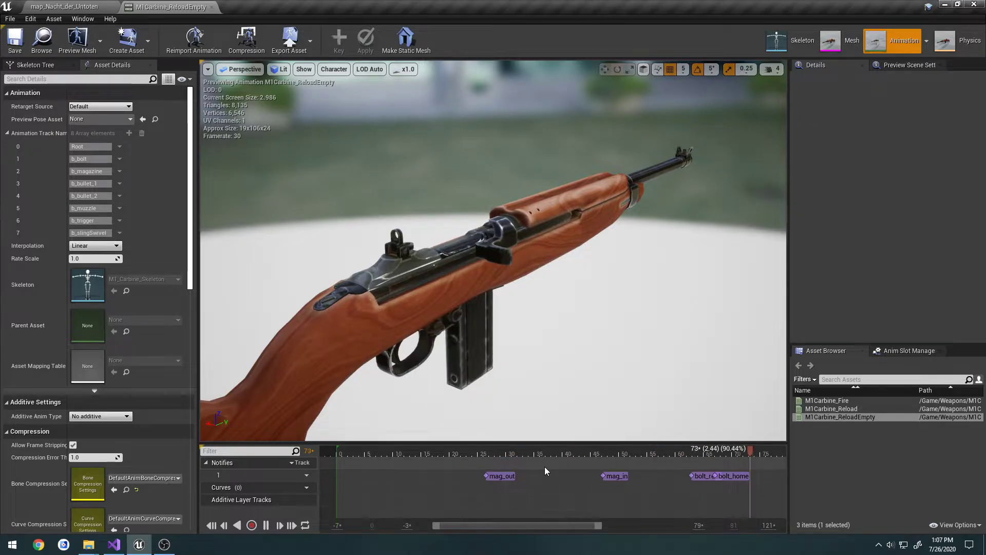
pyautogui.click(211, 6)
# Play-test the map in full screen, firing and reloading the M1 Carbine to check its sounds, and end the session
pyautogui.hotkey('alt', 'p')
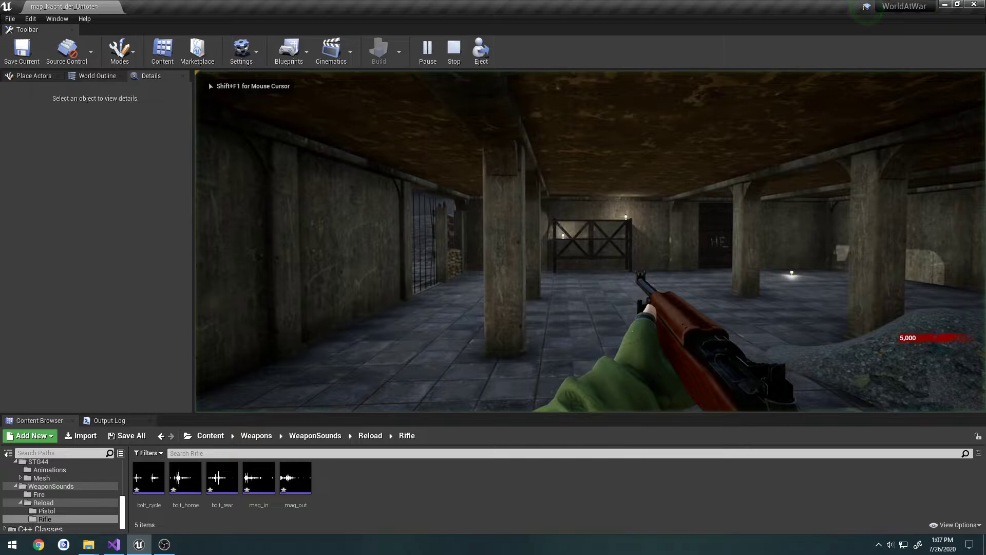
pyautogui.press('F11')
pyautogui.click(493, 277)
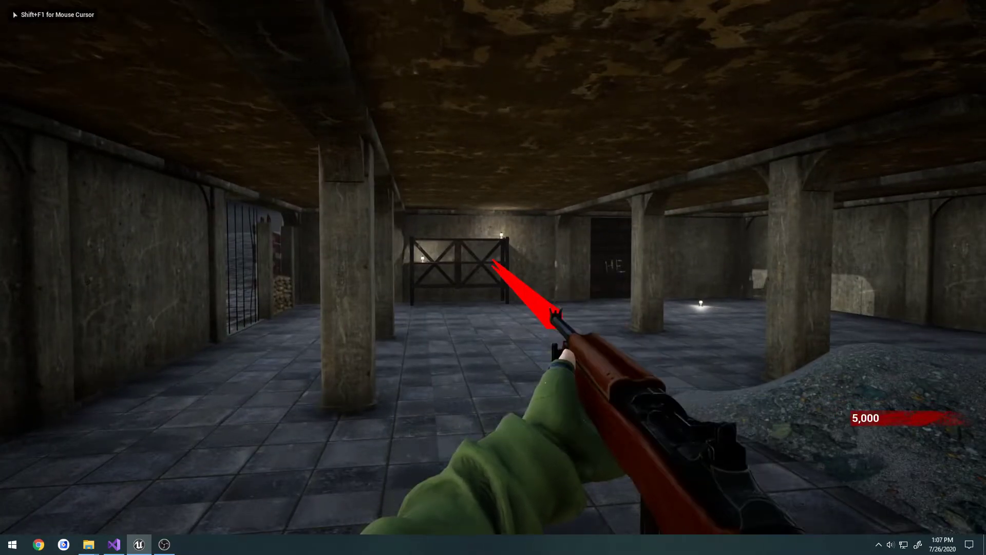
pyautogui.press('r')
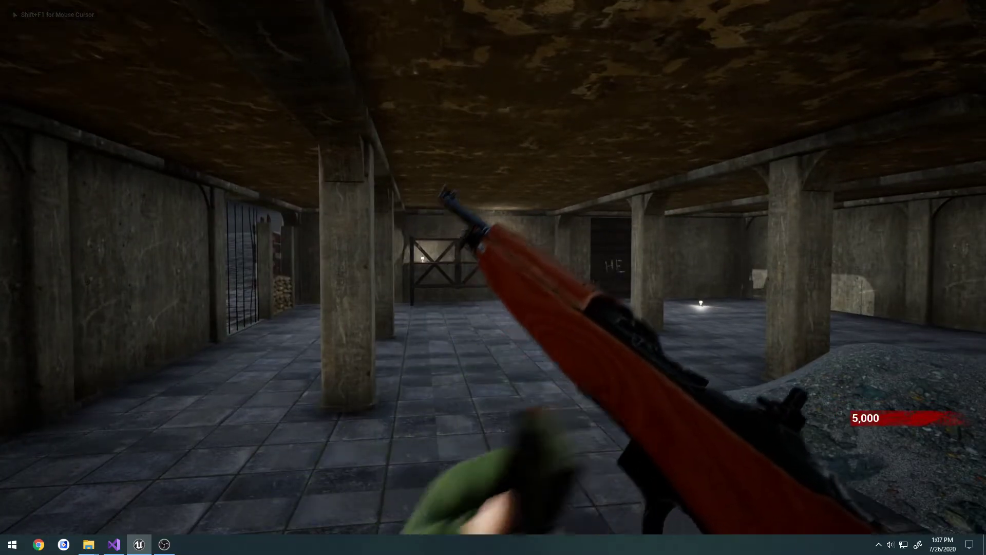
pyautogui.click(493, 277)
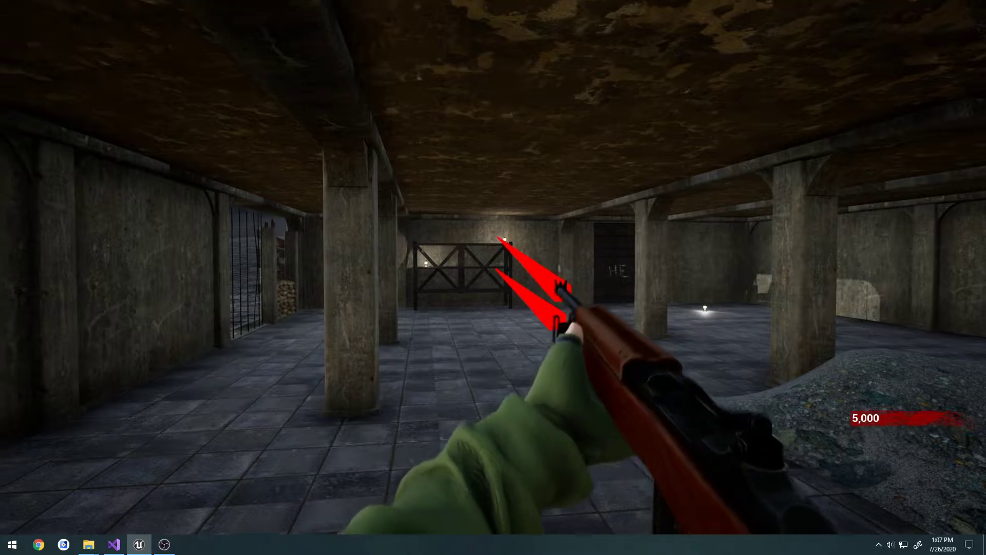
pyautogui.click(493, 277)
pyautogui.click(493, 277)
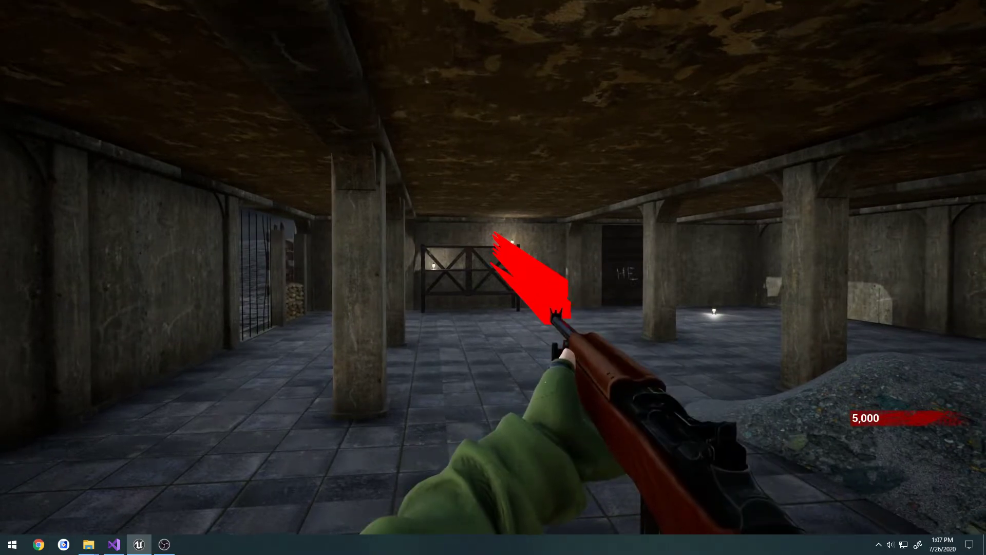
pyautogui.click(493, 278)
pyautogui.press('r')
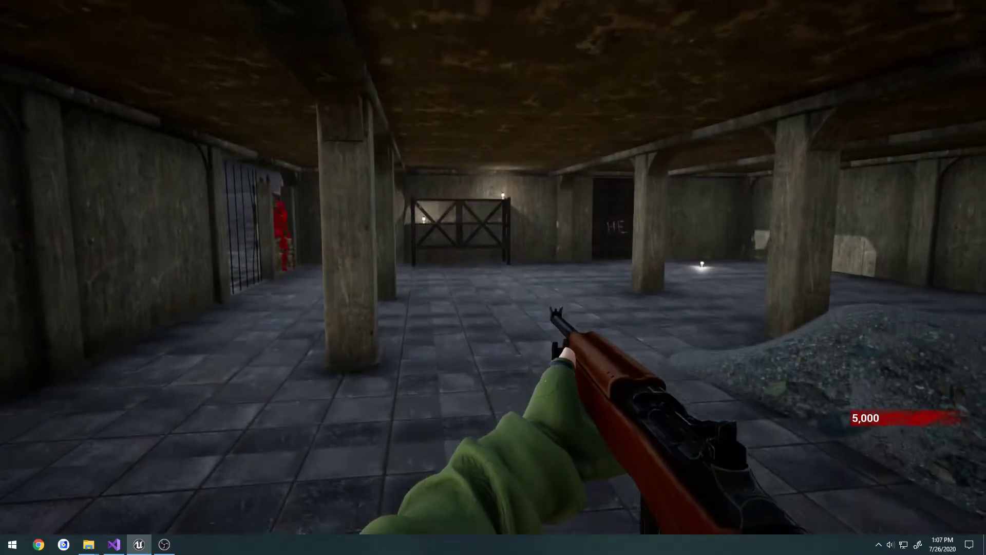
pyautogui.press('Escape')
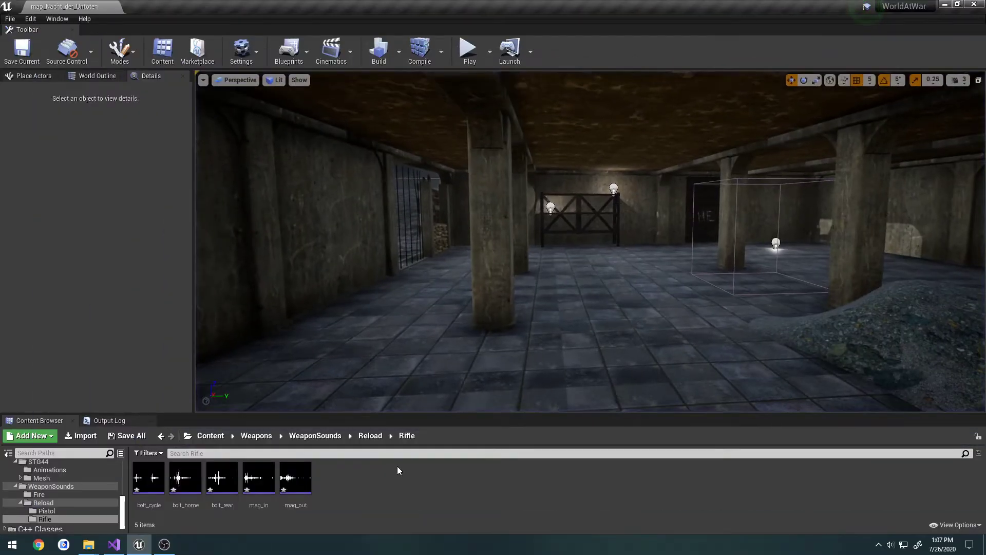
# Open the STG44_Fire animation from the Weapons/STG44/Animations folder
pyautogui.click(256, 435)
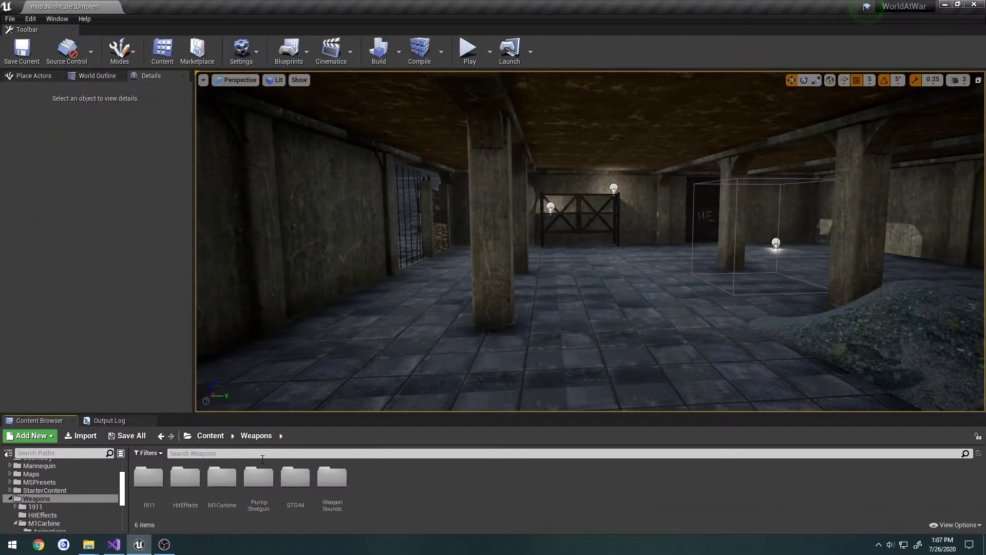
pyautogui.doubleClick(295, 494)
pyautogui.doubleClick(148, 481)
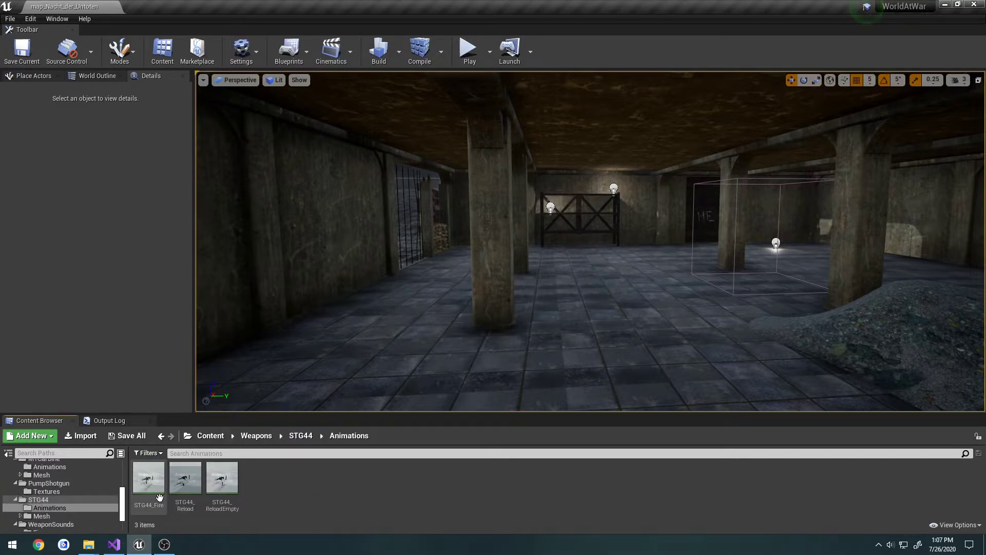
pyautogui.doubleClick(154, 501)
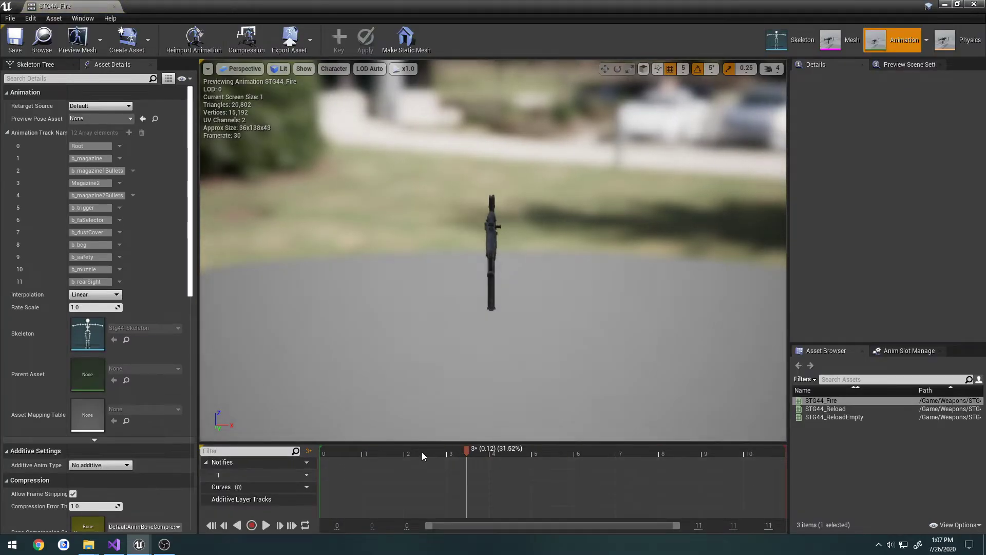
# Add a Play Sound notify at the start of the STG44_Fire animation and assign the Fire_Rifle sound to it
pyautogui.rightClick(348, 473)
pyautogui.moveTo(370, 488)
pyautogui.click(442, 482)
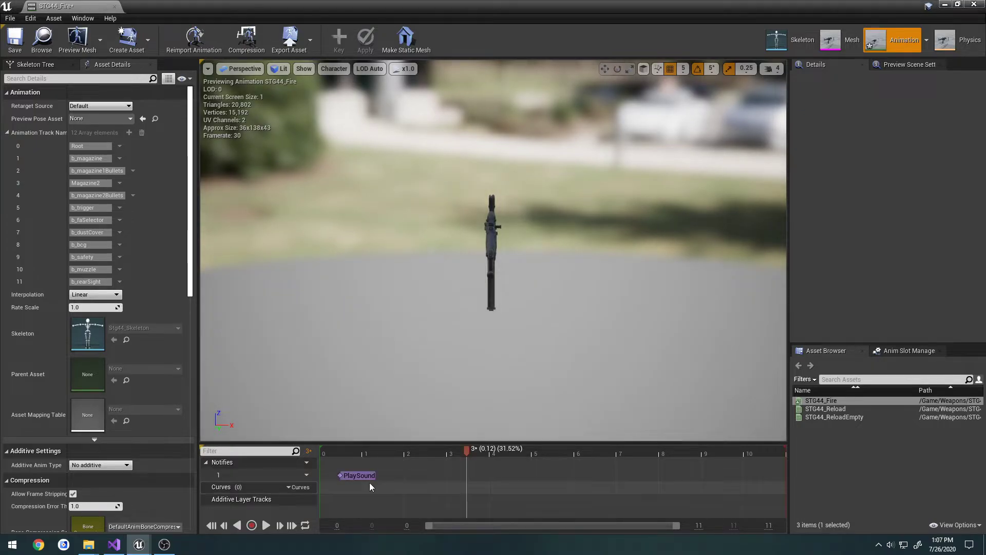
pyautogui.click(902, 126)
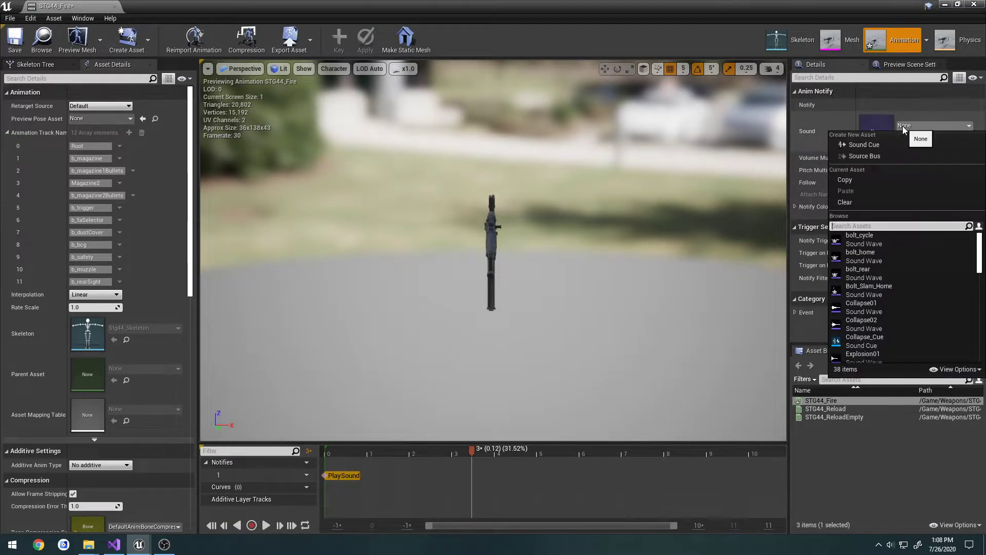
pyautogui.write('fir')
pyautogui.click(898, 250)
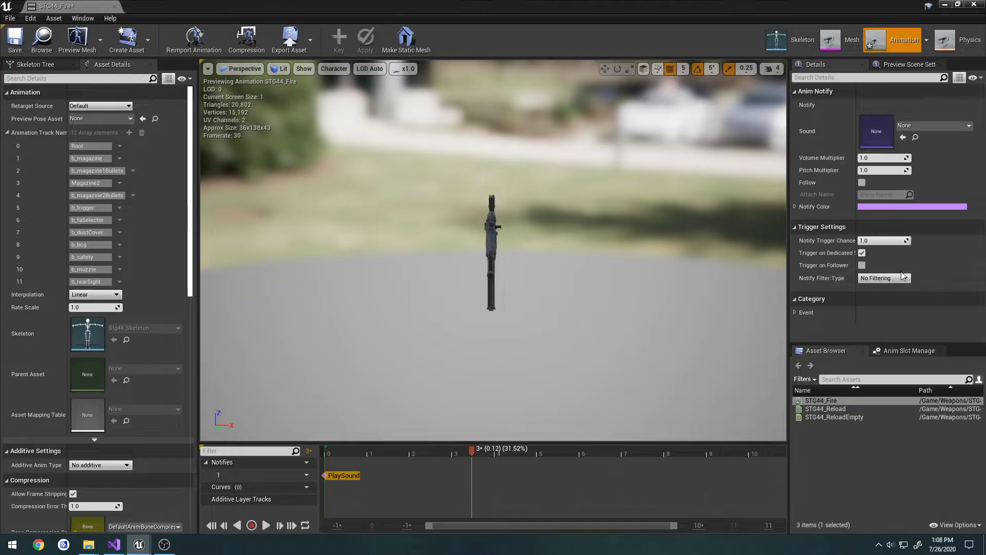
# Check that the Fire_Rifle notify sits at frame 0, and save and close the STG44_Fire animation
pyautogui.click(470, 461)
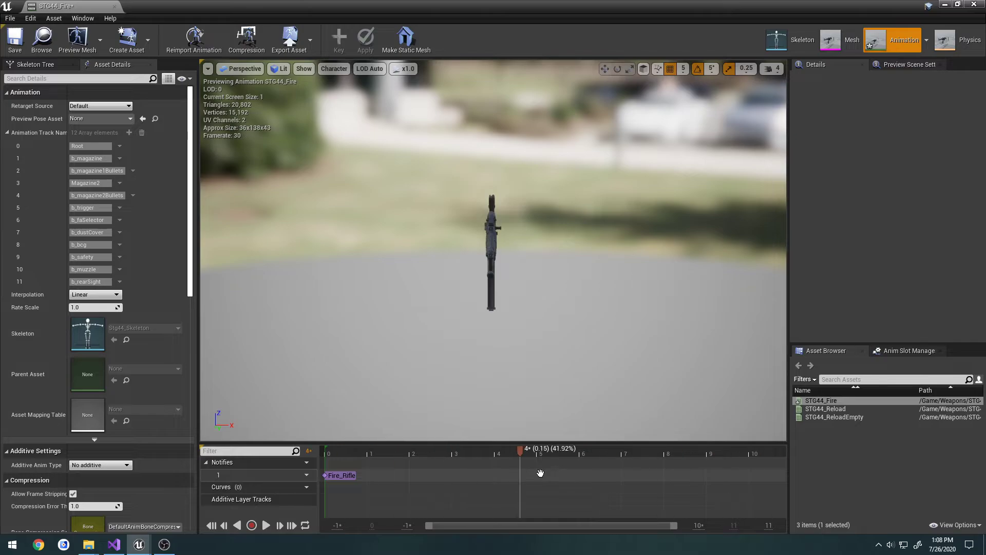
pyautogui.keyDown('ctrl'); pyautogui.scroll(3, 343, 486); pyautogui.keyUp('ctrl')
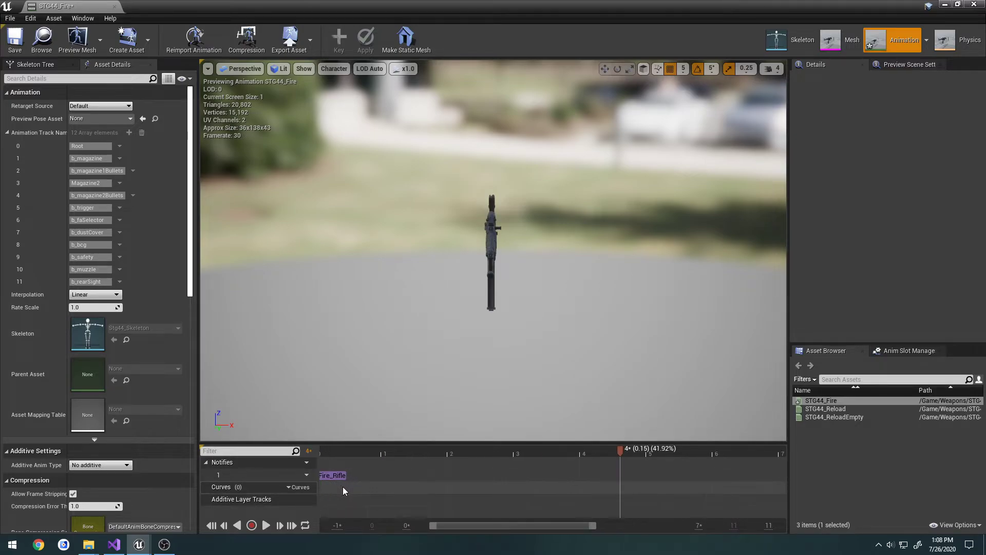
pyautogui.keyDown('ctrl'); pyautogui.scroll(6, 411, 491); pyautogui.keyUp('ctrl')
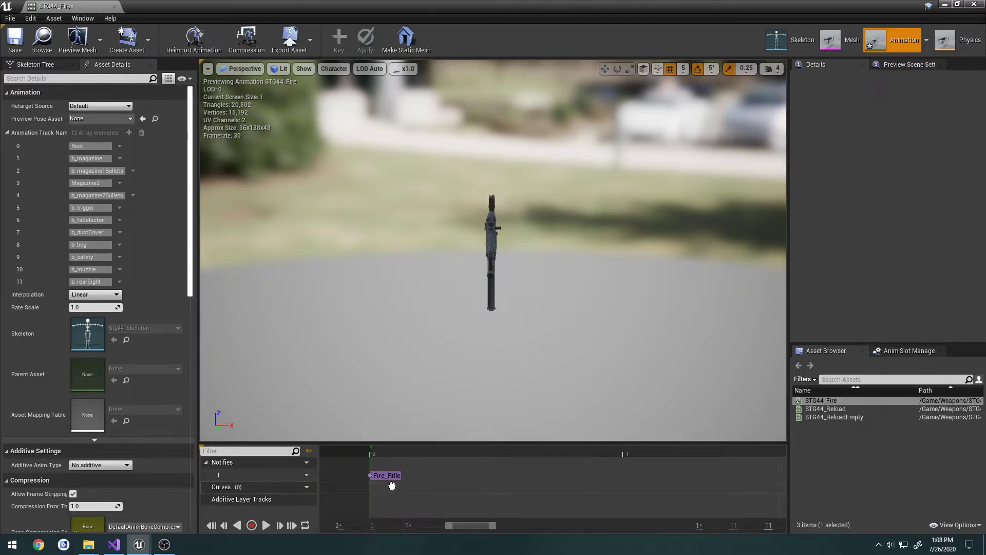
pyautogui.click(387, 476)
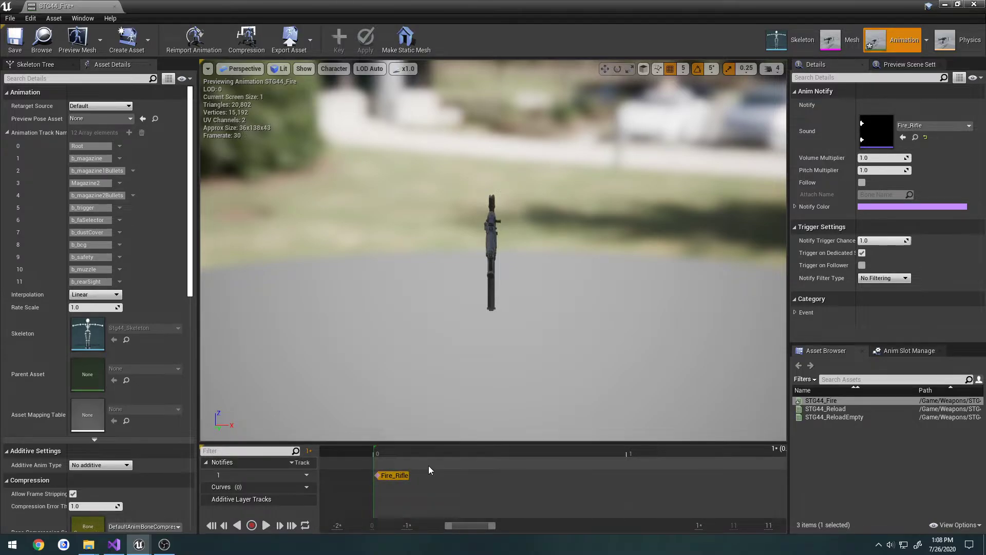
pyautogui.click(15, 40)
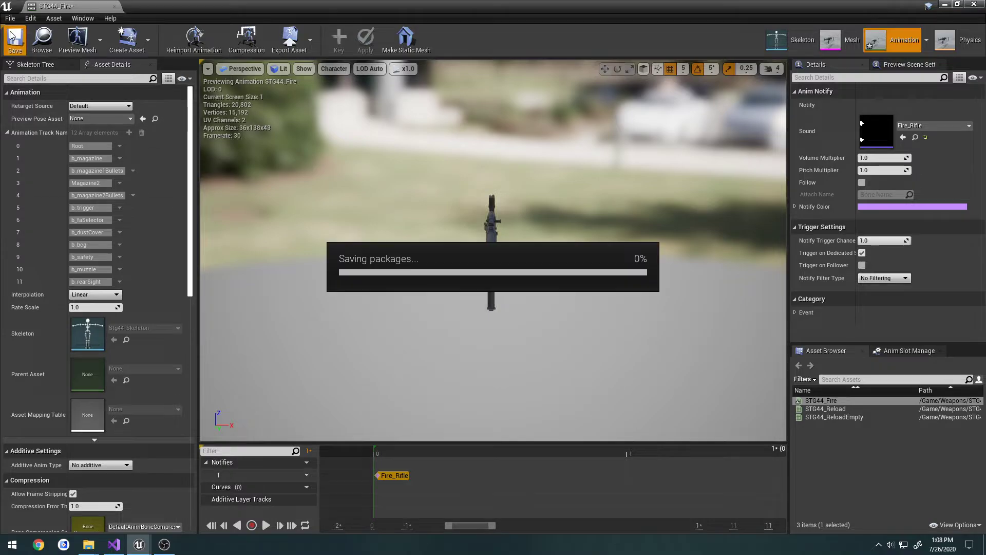
pyautogui.click(115, 7)
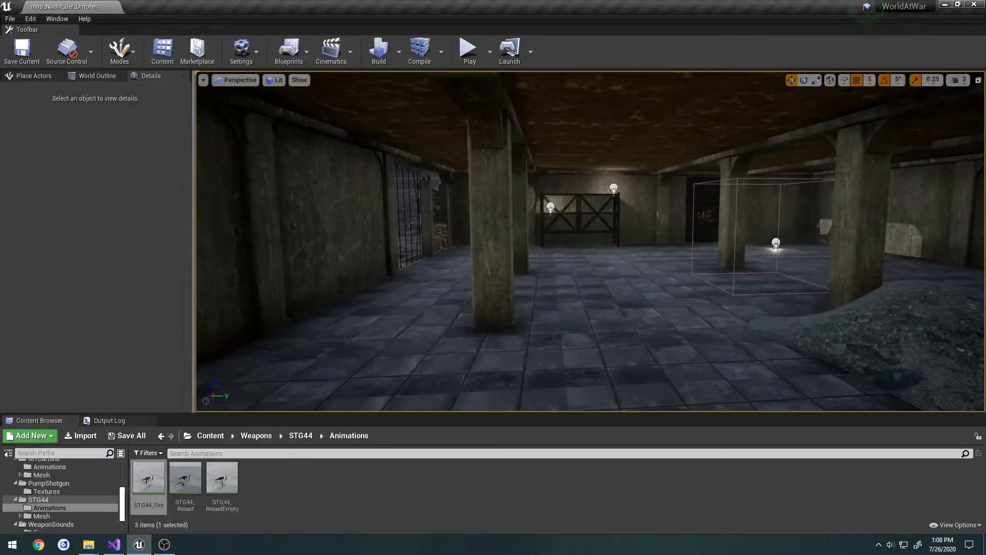
# Open the STG44_Reload animation and add a Play Sound notify at about frame 14, where the magazine starts coming out
pyautogui.doubleClick(187, 476)
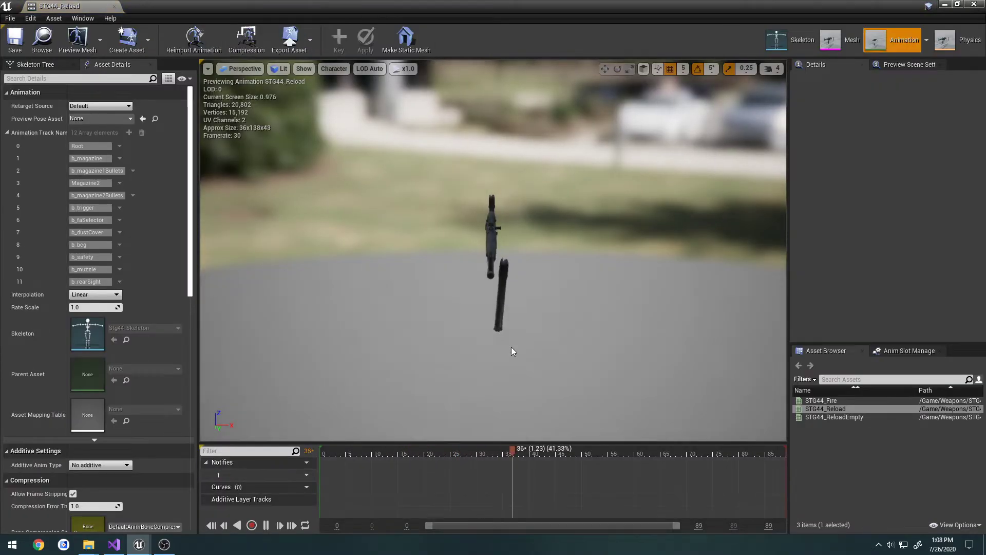
pyautogui.press('space')
pyautogui.moveTo(504, 366); pyautogui.dragTo(370, 319, button='right')
pyautogui.moveTo(473, 452); pyautogui.dragTo(395, 452)
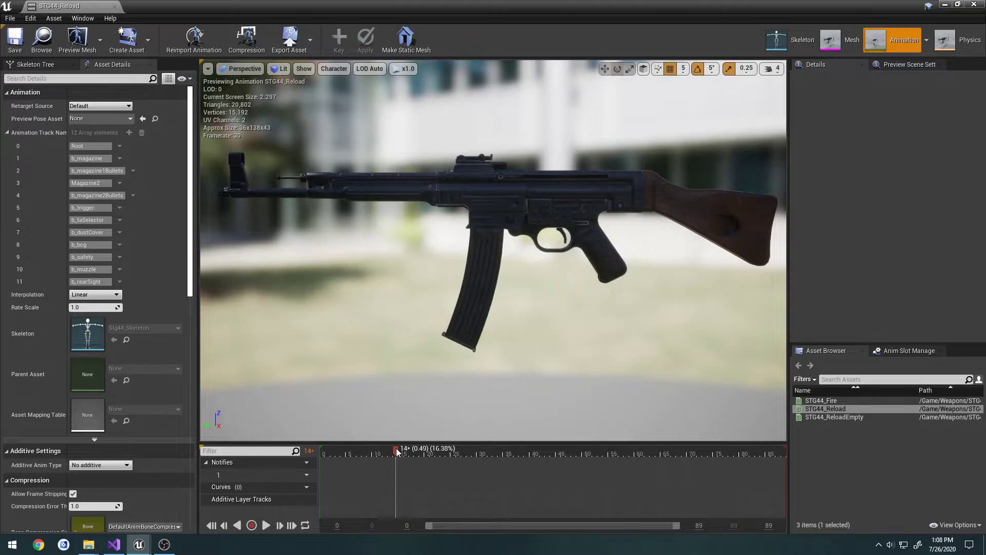
pyautogui.moveTo(395, 451); pyautogui.dragTo(393, 450)
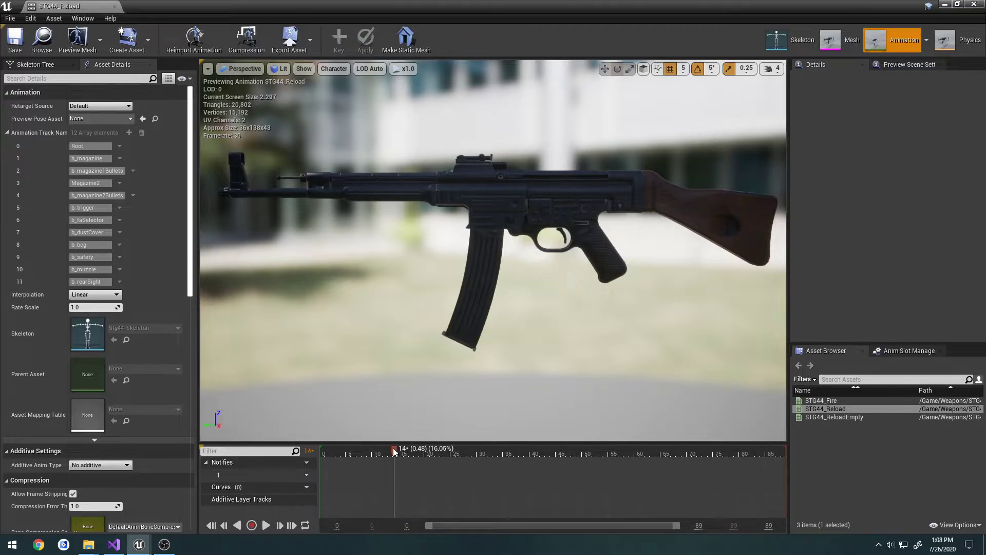
pyautogui.rightClick(394, 474)
pyautogui.moveTo(418, 490)
pyautogui.click(501, 482)
pyautogui.click(409, 476)
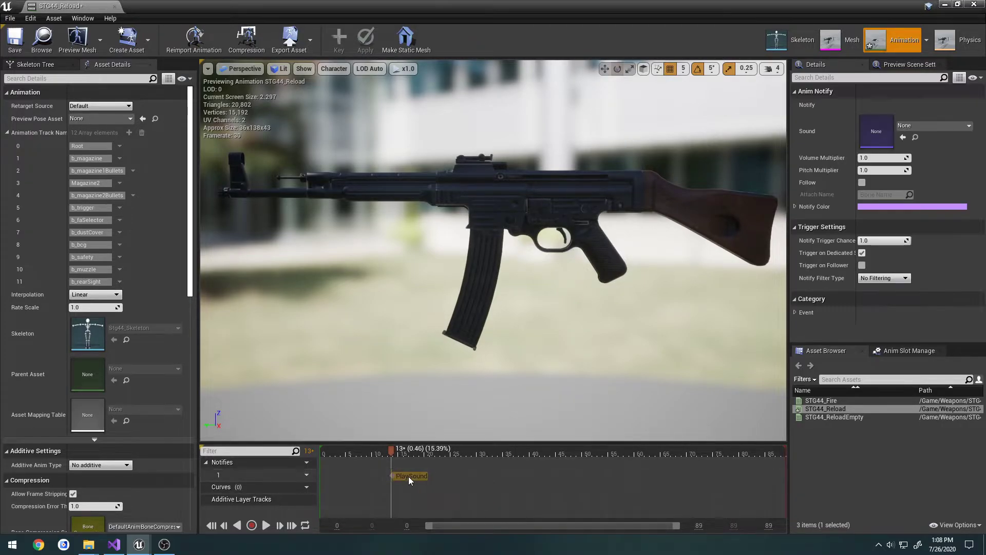
# Add a second Play Sound notify at about frame 81 of STG44_Reload, where the magazine is inserted, and select it
pyautogui.moveTo(391, 450); pyautogui.dragTo(748, 449)
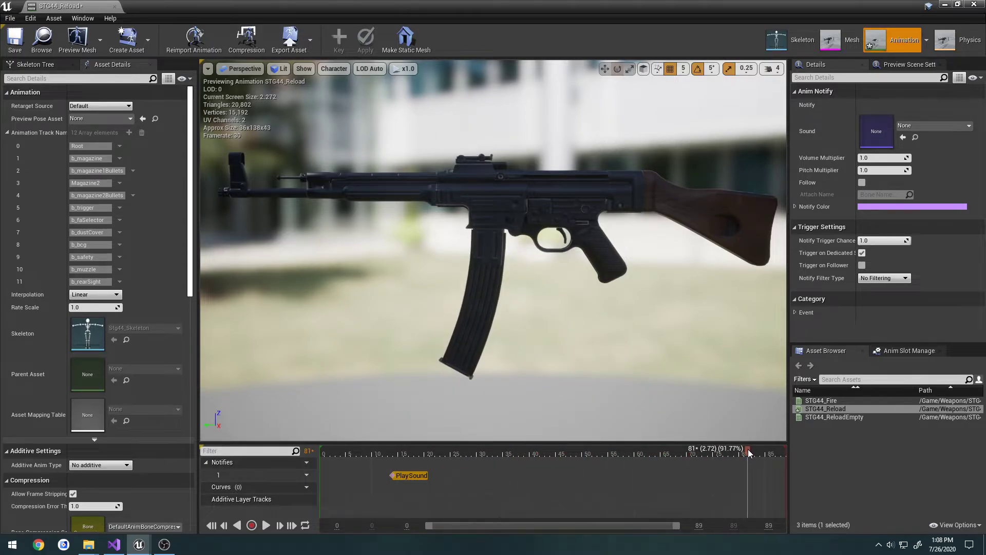
pyautogui.rightClick(747, 472)
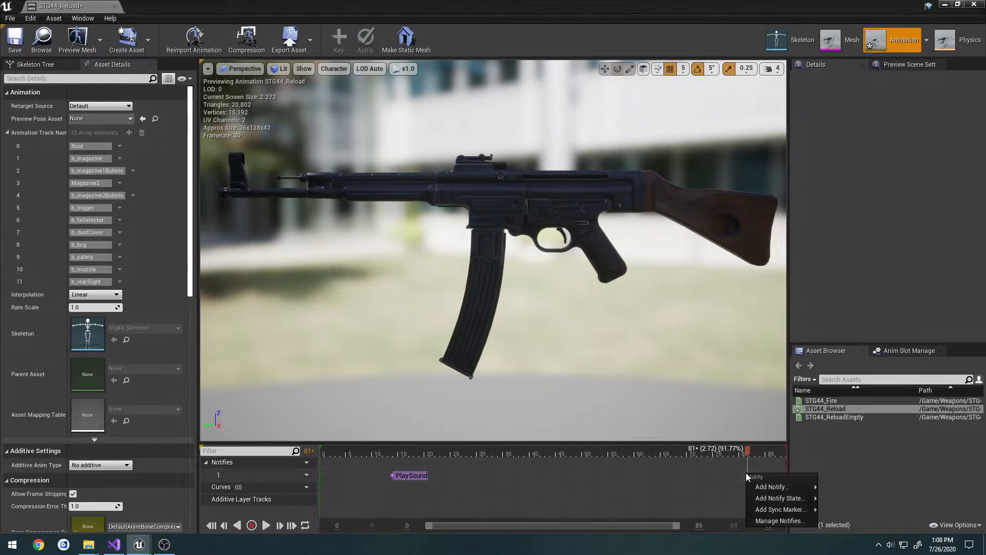
pyautogui.moveTo(817, 487)
pyautogui.click(852, 482)
pyautogui.moveTo(747, 488); pyautogui.dragTo(658, 488, button='right')
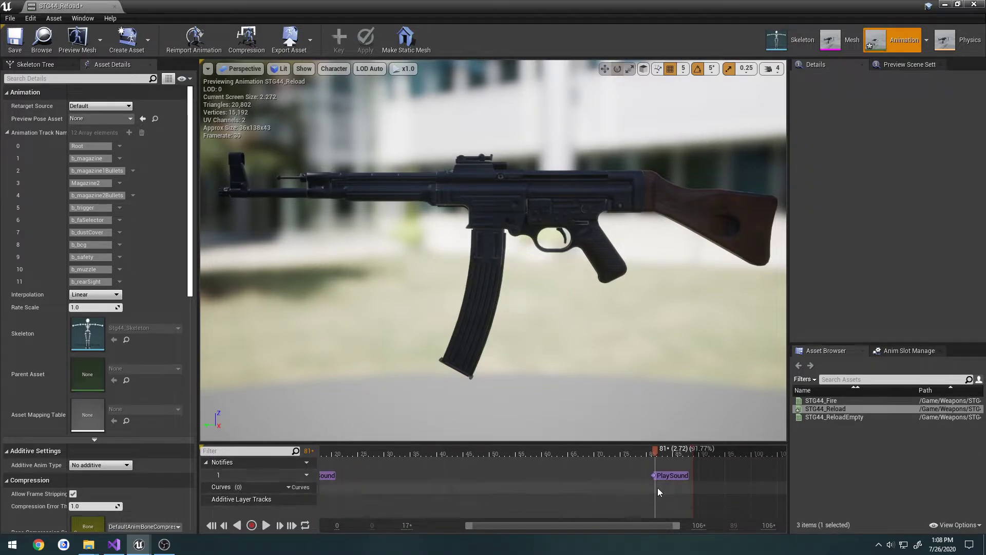
pyautogui.click(677, 476)
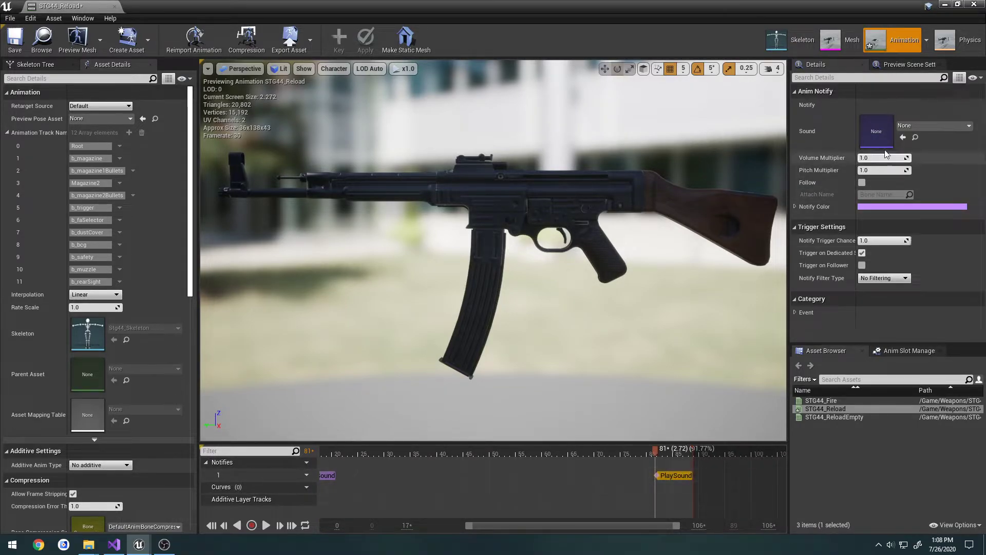
# Search the notify's sound choices for "mag", preview Insert_Magazine in the Weapons/WeaponSounds/Reload folder, and return to the STG44_Reload animation
pyautogui.click(923, 125)
pyautogui.write('mag')
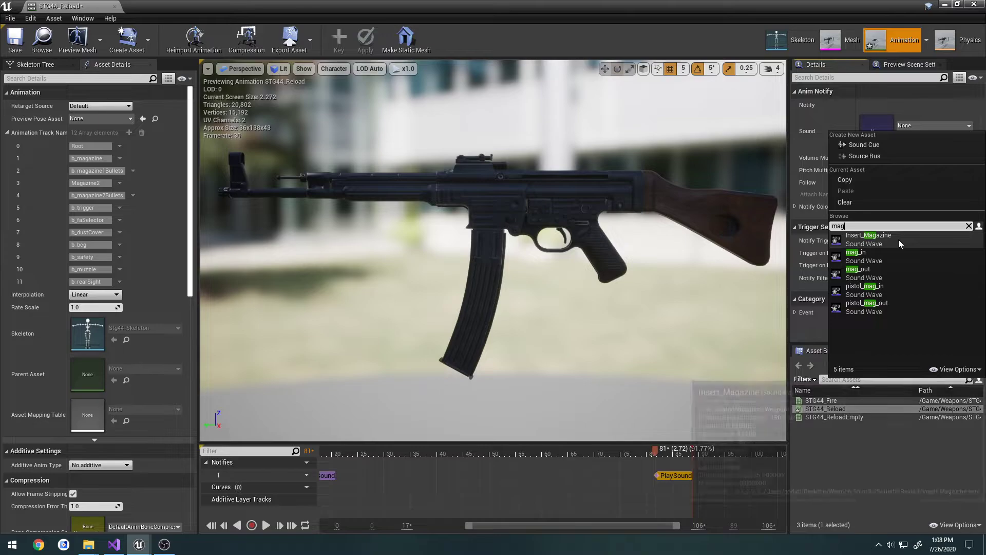
pyautogui.click(41, 38)
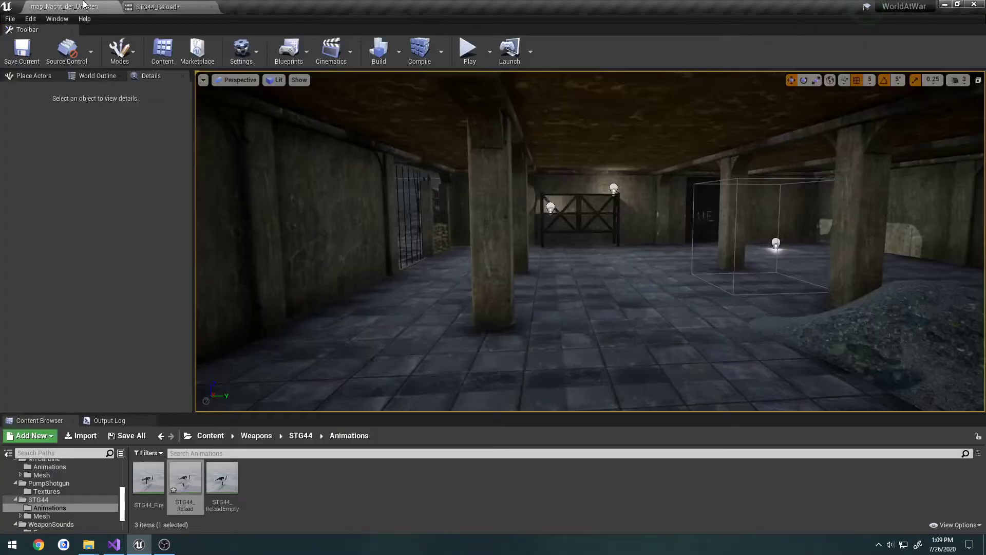
pyautogui.click(257, 436)
pyautogui.doubleClick(332, 482)
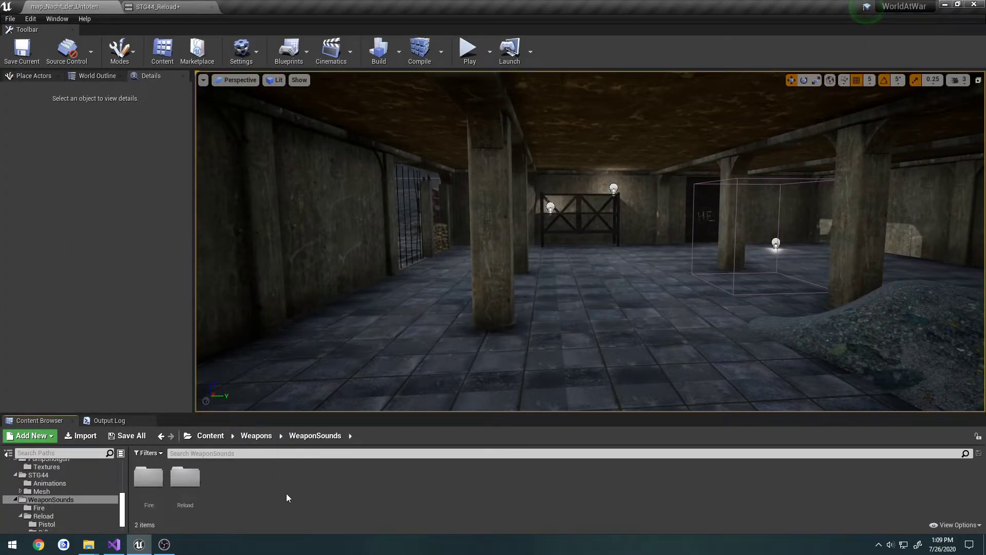
pyautogui.doubleClick(185, 478)
pyautogui.doubleClick(260, 504)
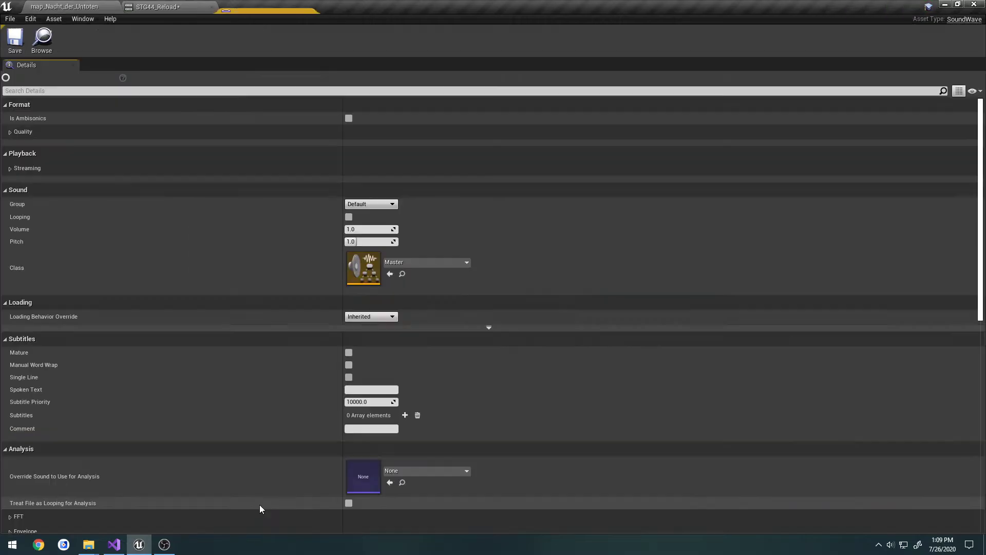
pyautogui.click(310, 6)
pyautogui.click(87, 7)
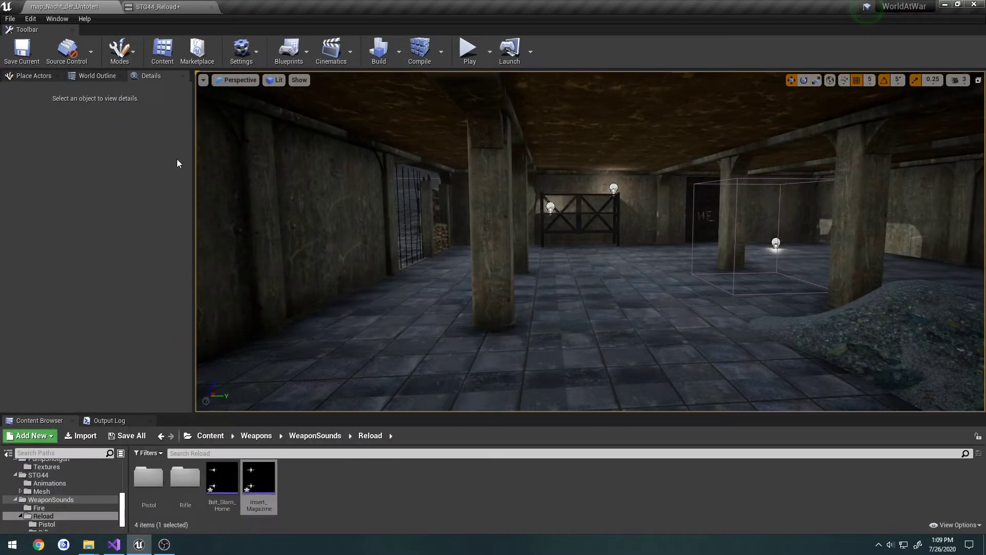
pyautogui.click(258, 485)
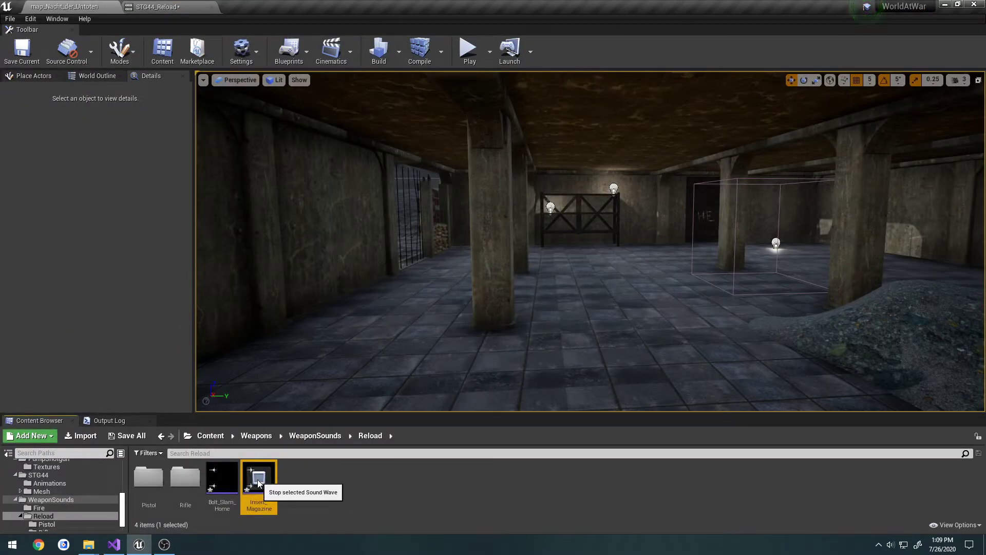
pyautogui.click(157, 7)
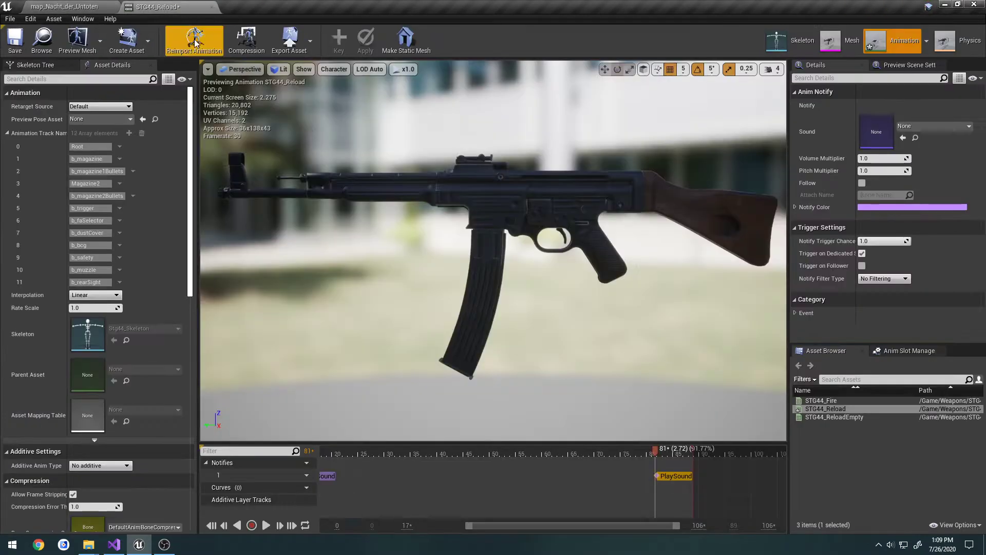
# Assign mag_in to the notify at frame 81 and mag_out to the one at frame 14, and close the STG44_Reload animation
pyautogui.click(950, 126)
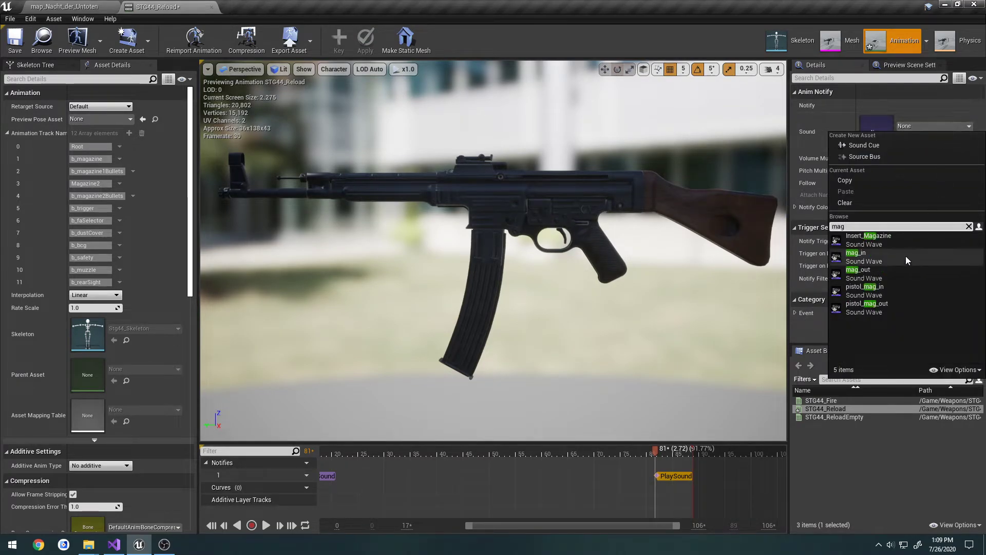
pyautogui.click(899, 257)
pyautogui.click(332, 474)
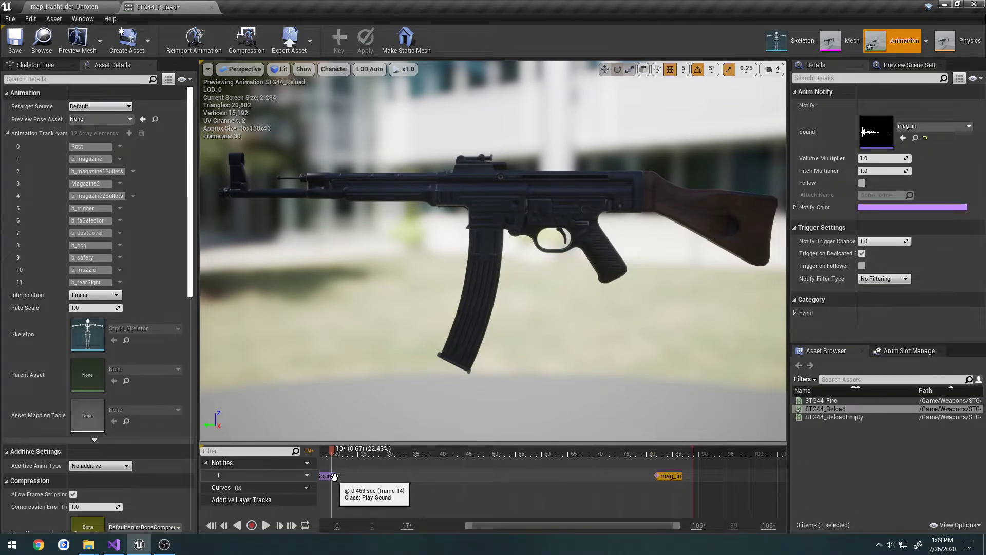
pyautogui.click(920, 128)
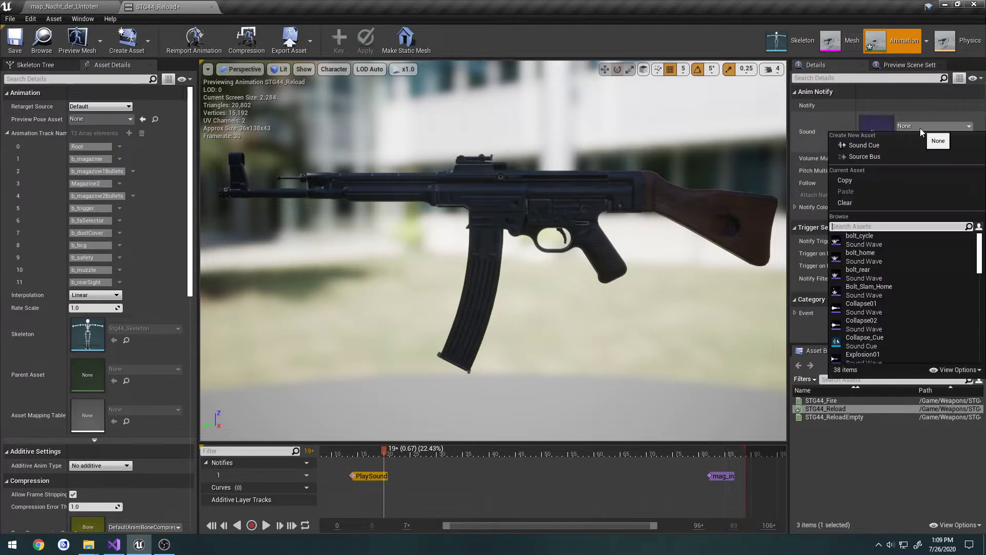
pyautogui.write('mag')
pyautogui.click(887, 270)
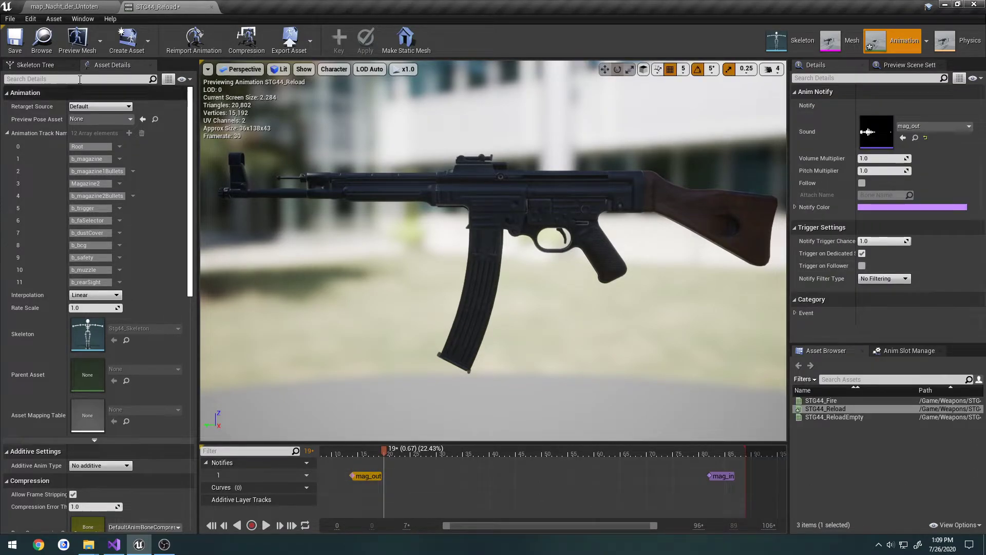
pyautogui.click(211, 7)
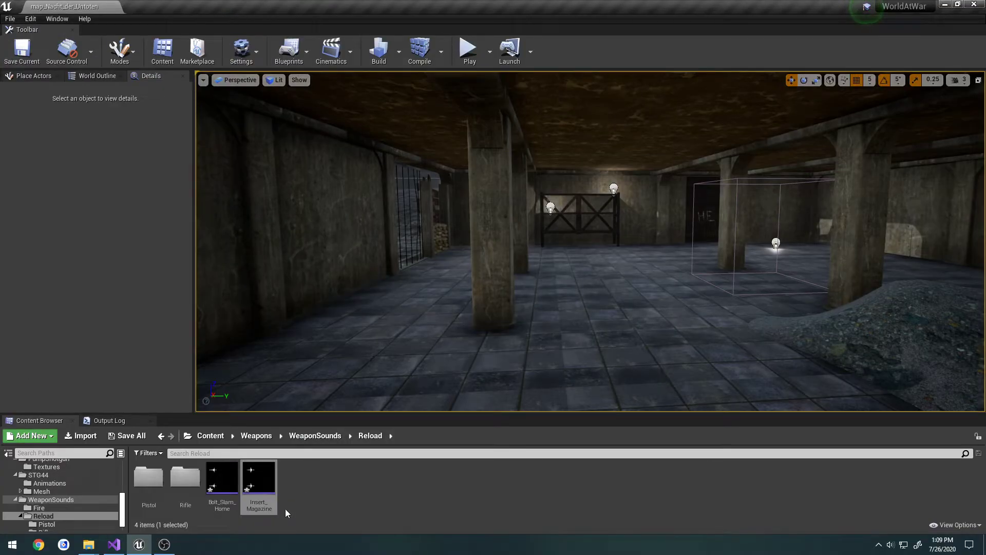
# Open the STG44_ReloadEmpty animation from the Weapons/STG44/Animations folder
pyautogui.click(256, 435)
pyautogui.doubleClick(296, 477)
pyautogui.click(158, 483)
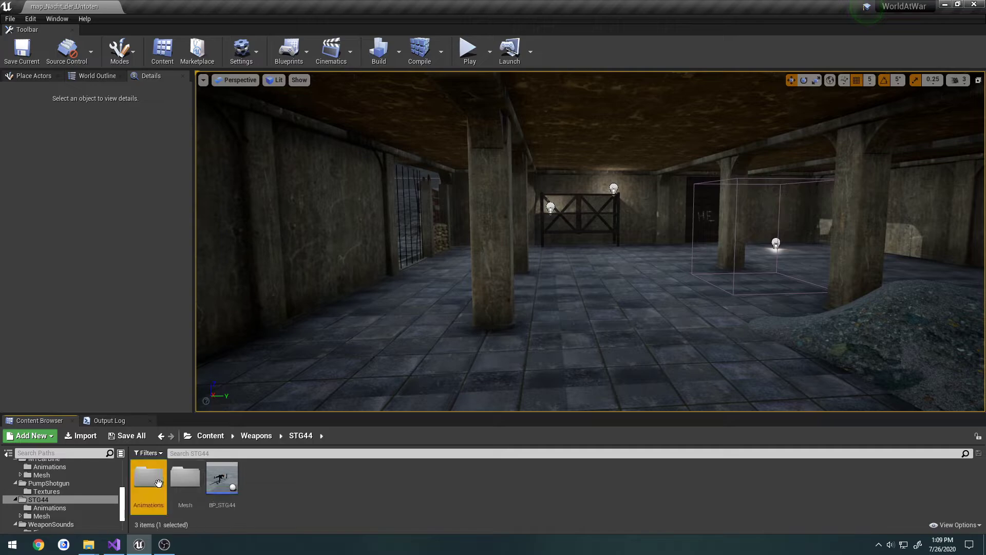
pyautogui.doubleClick(158, 483)
pyautogui.doubleClick(222, 483)
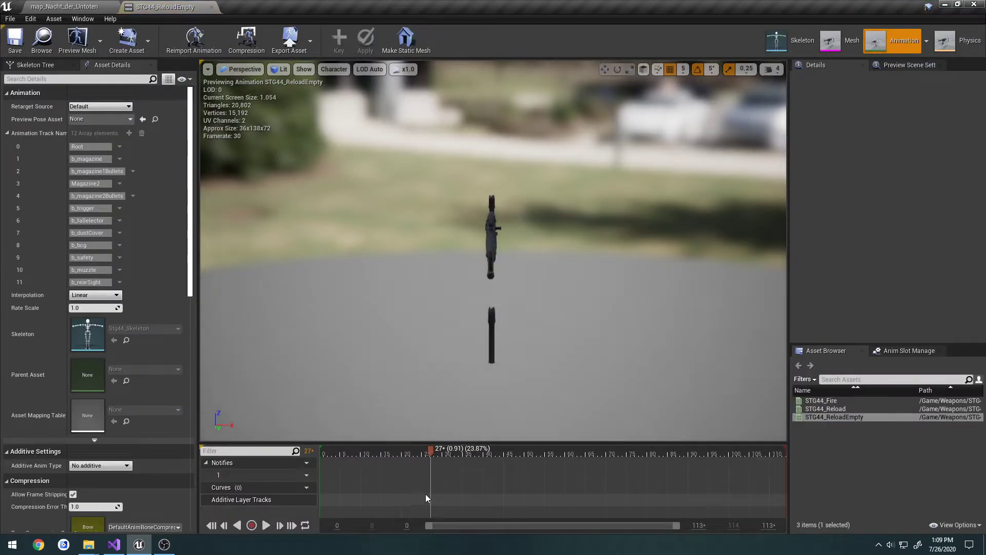
# Add a Play Sound notify at about 0.46 s in STG44_ReloadEmpty, where the magazine starts coming out
pyautogui.moveTo(510, 369)
pyautogui.mouseDown()
pyautogui.moveTo(596, 365)
pyautogui.moveTo(511, 370)
pyautogui.mouseUp()
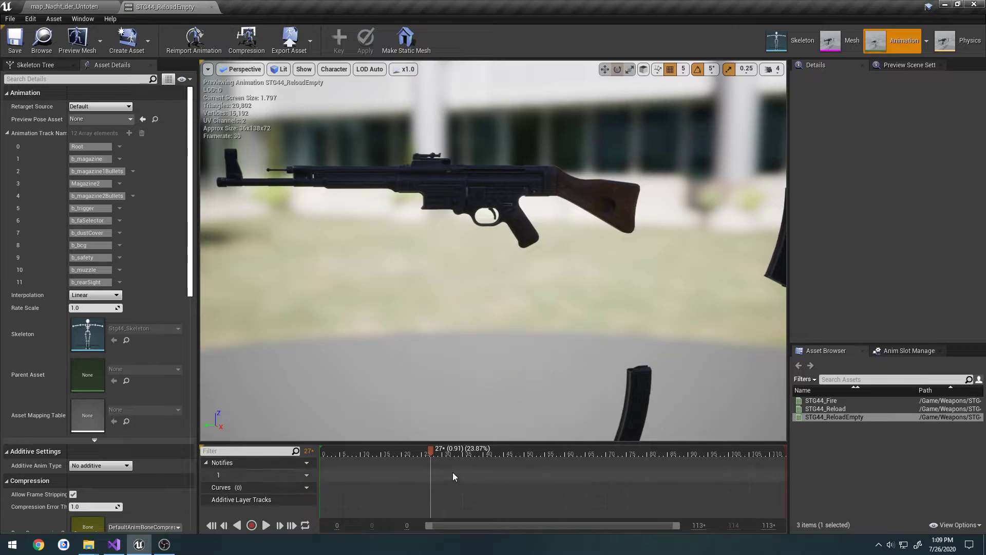
pyautogui.moveTo(431, 451); pyautogui.dragTo(377, 452)
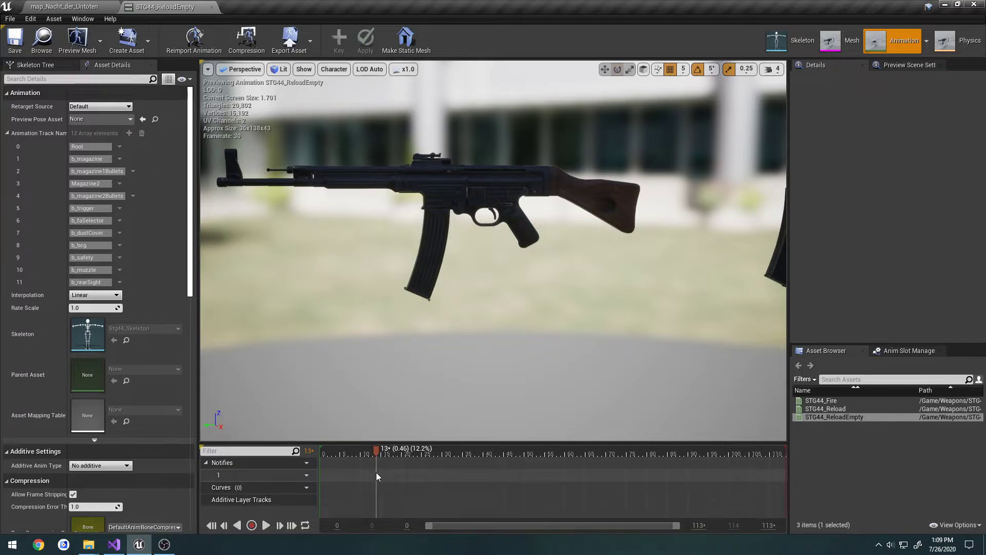
pyautogui.rightClick(376, 472)
pyautogui.moveTo(401, 487)
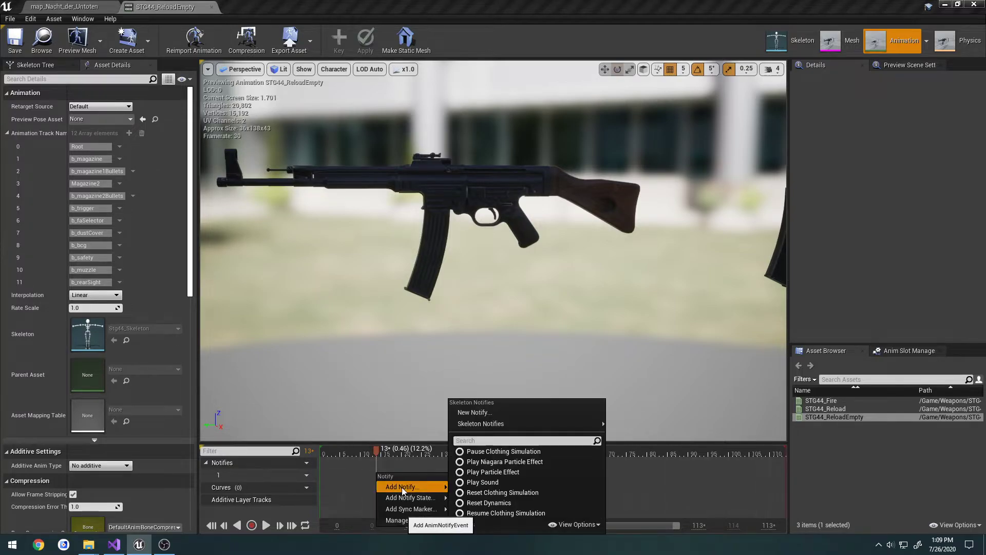
pyautogui.click(504, 481)
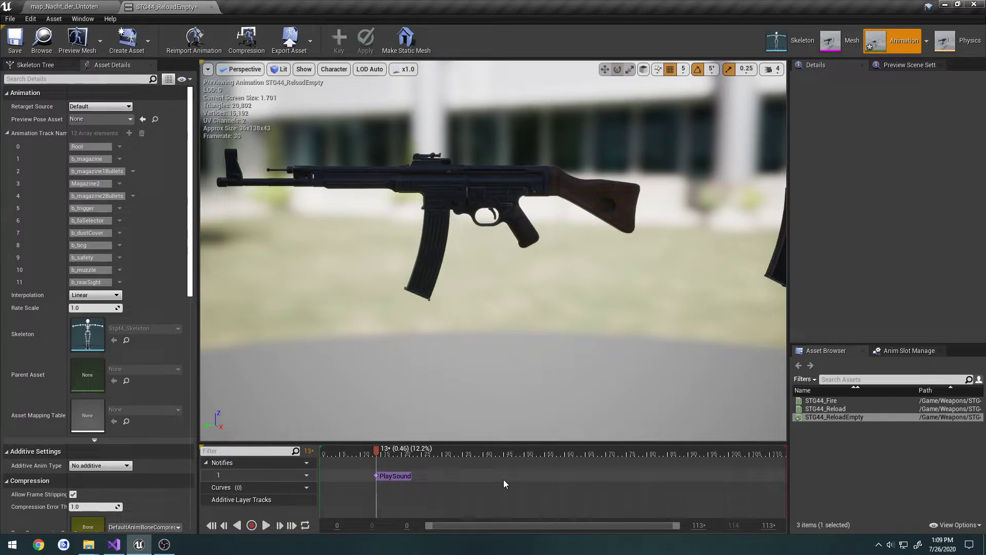
# Assign the mag_out sound to the Play Sound notify at about 0.46 s in STG44_ReloadEmpty
pyautogui.click(395, 475)
pyautogui.click(927, 128)
pyautogui.write('mag')
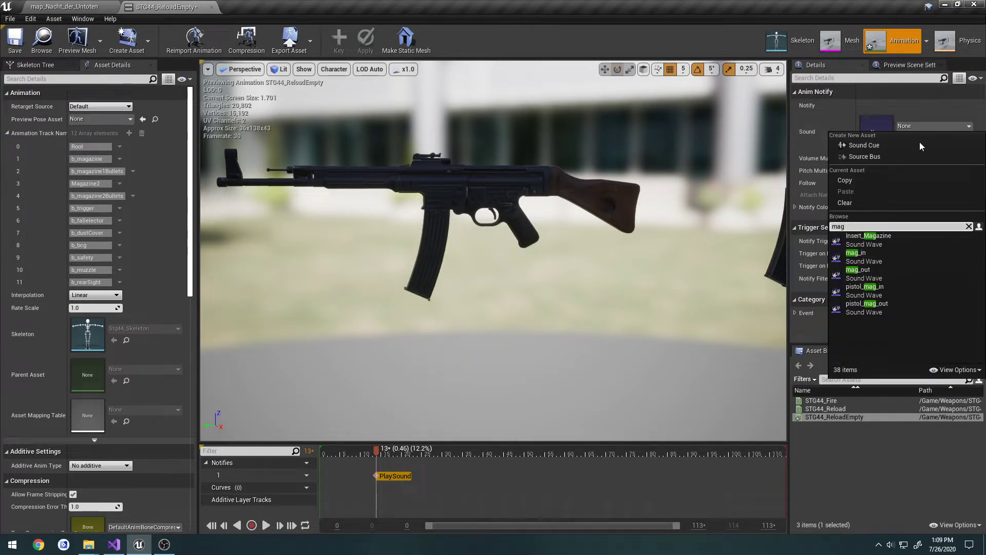
pyautogui.click(880, 272)
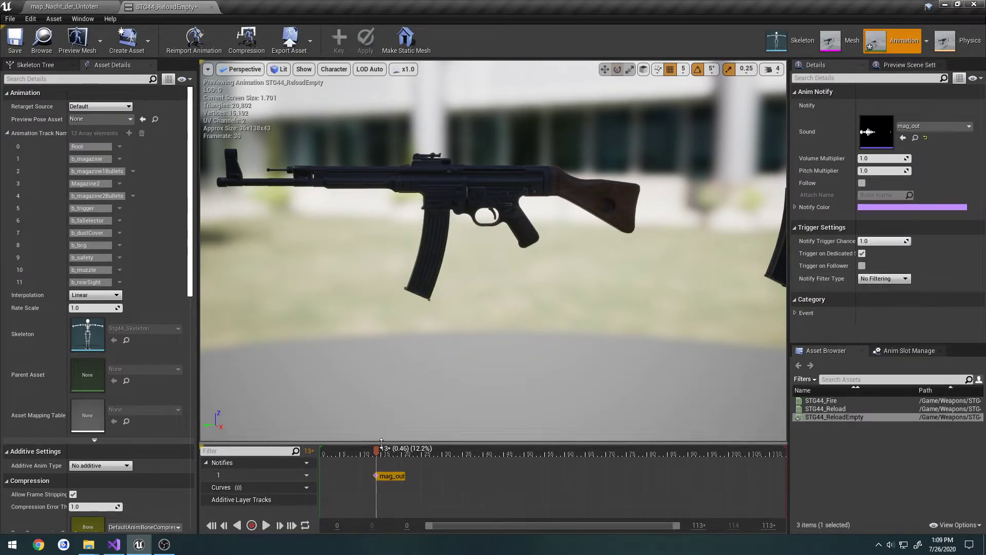
# Add a Play Sound notify at about 2.71 s in STG44_ReloadEmpty, where the new magazine goes in, and fine-tune its position to frame 82
pyautogui.moveTo(378, 451); pyautogui.dragTo(652, 463)
pyautogui.scroll(5, 570, 362)
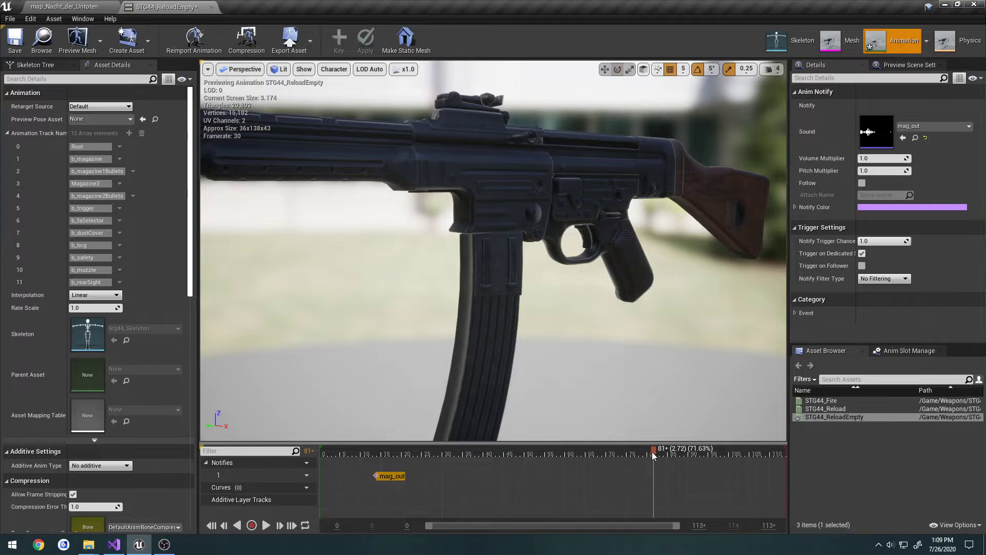
pyautogui.moveTo(650, 452)
pyautogui.mouseDown()
pyautogui.moveTo(643, 451)
pyautogui.moveTo(651, 451)
pyautogui.mouseUp()
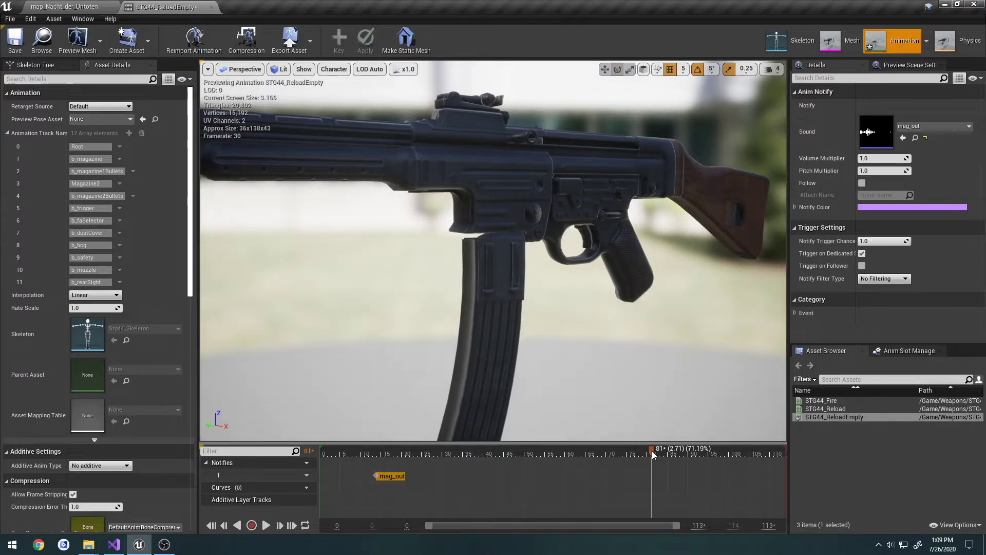
pyautogui.rightClick(652, 473)
pyautogui.moveTo(673, 490)
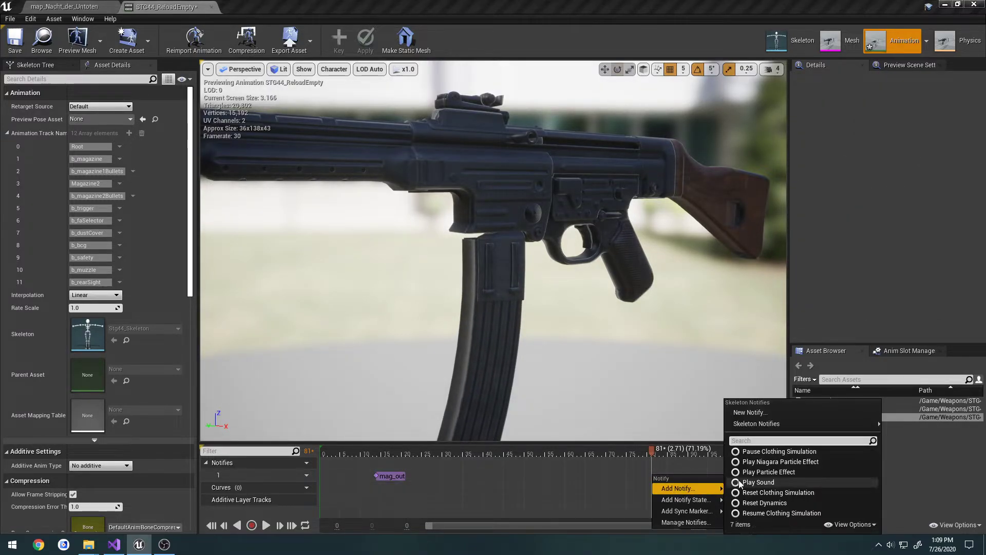
pyautogui.click(756, 460)
pyautogui.click(670, 476)
pyautogui.click(653, 476)
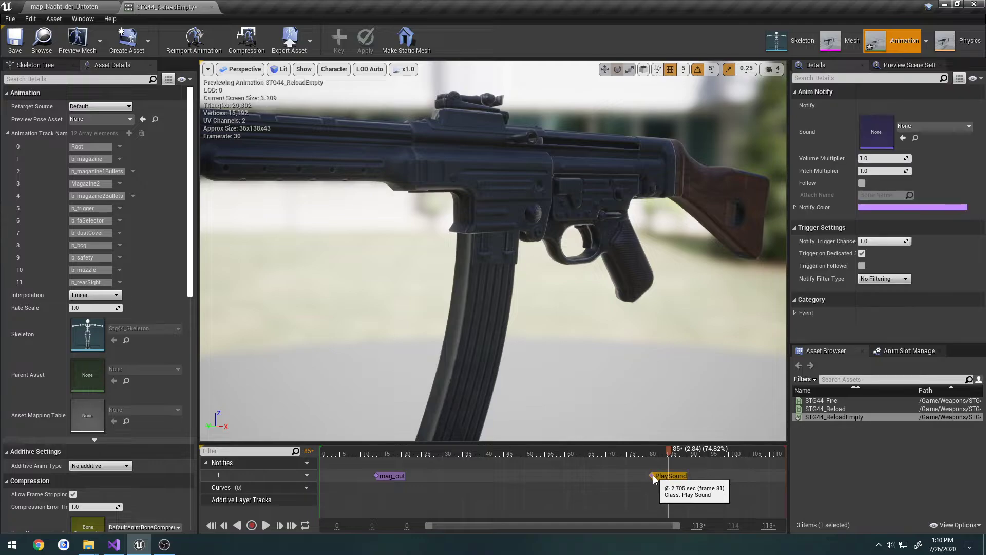
pyautogui.moveTo(649, 452); pyautogui.dragTo(652, 449)
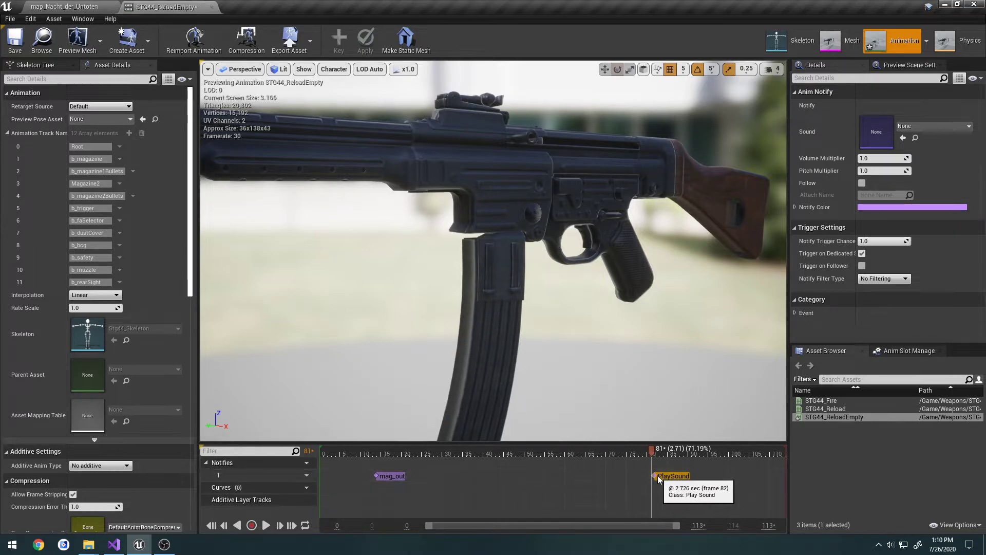
# Assign the mag_in sound to the notify at frame 82
pyautogui.click(921, 128)
pyautogui.write('mag')
pyautogui.click(883, 264)
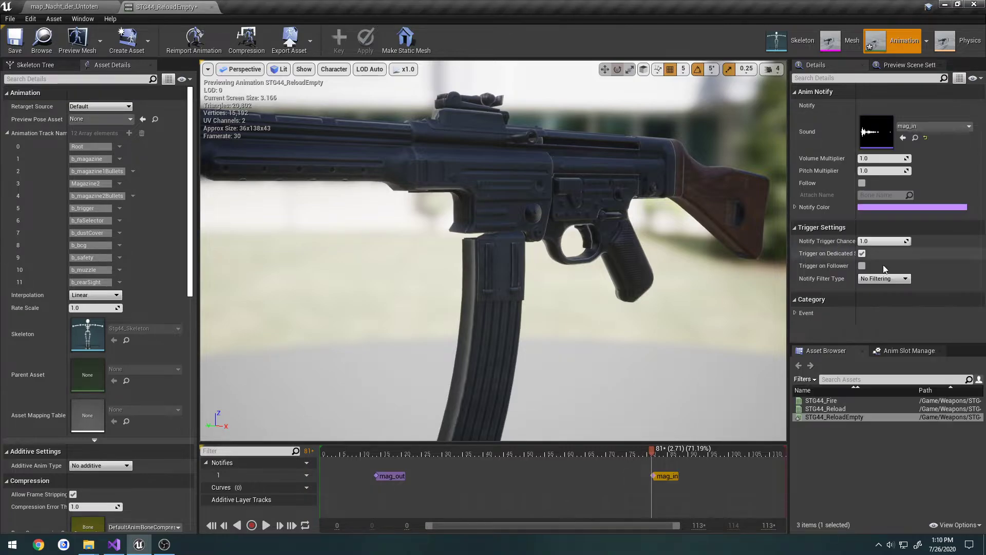
# Add a third Play Sound notify at about 3.46 s in STG44_ReloadEmpty, after mag_in, where the bolt starts moving back
pyautogui.click(711, 479)
pyautogui.moveTo(711, 479); pyautogui.dragTo(518, 452, button='right')
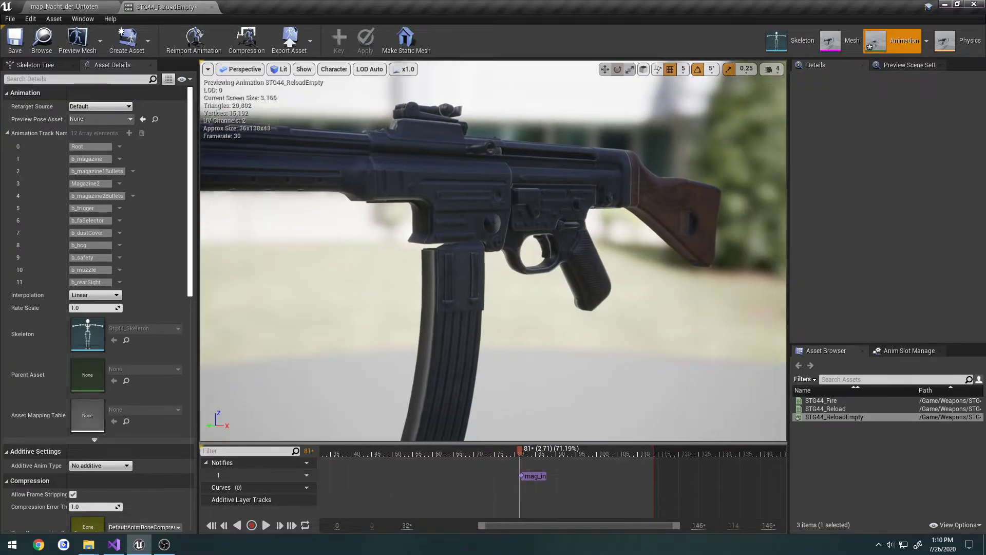
pyautogui.moveTo(512, 452); pyautogui.dragTo(576, 453)
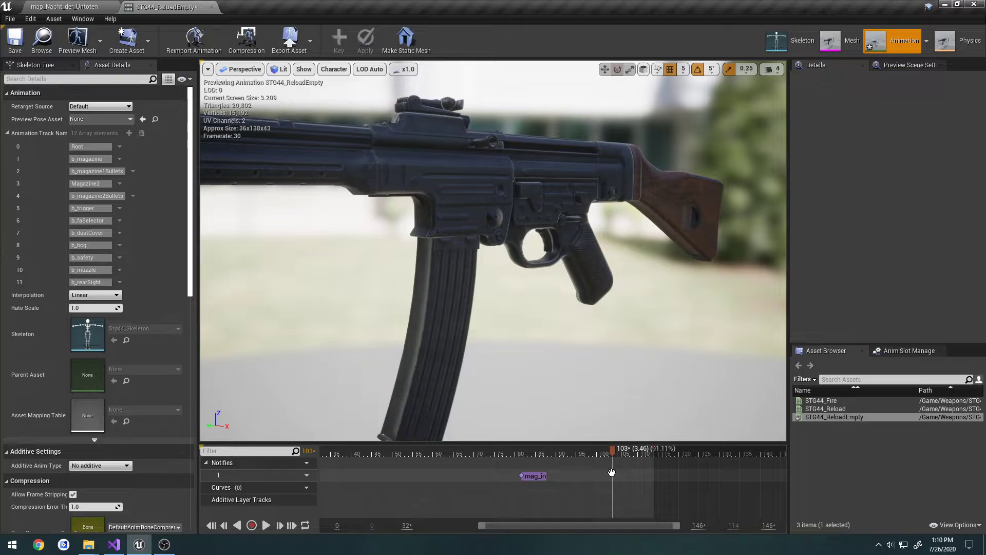
pyautogui.rightClick(614, 477)
pyautogui.moveTo(660, 489)
pyautogui.click(719, 482)
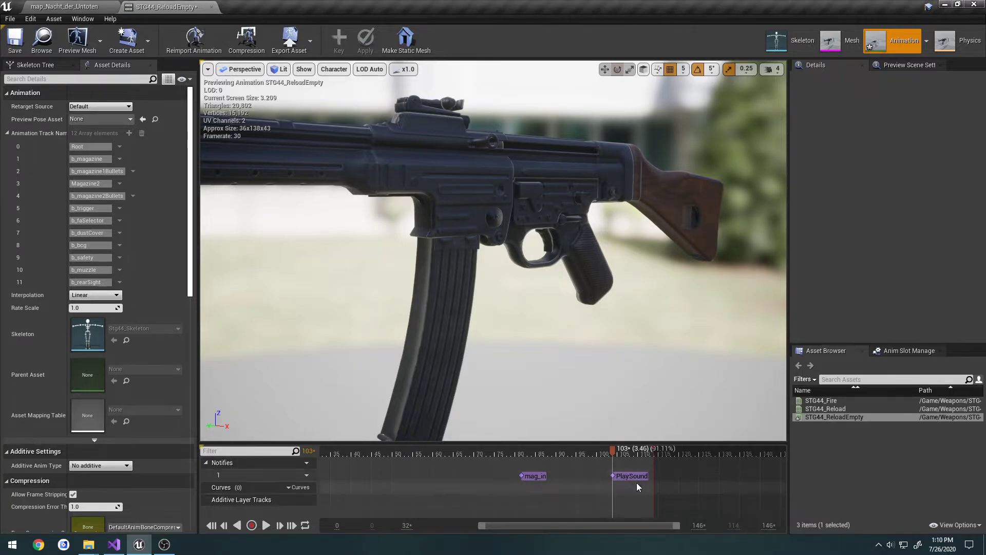
# Search the sound choices of the notify at 3.46 s for "bol"
pyautogui.click(635, 477)
pyautogui.click(931, 125)
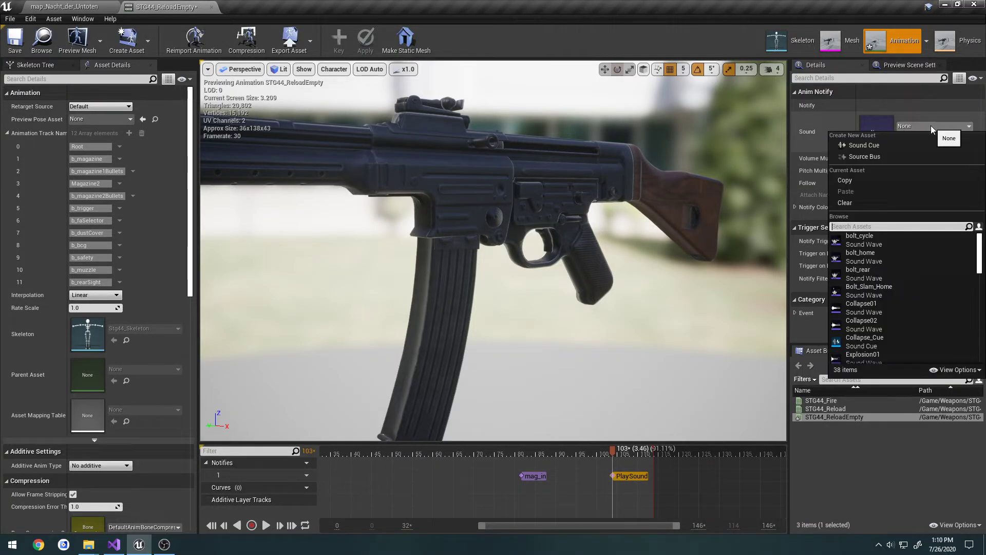
pyautogui.write('bol')
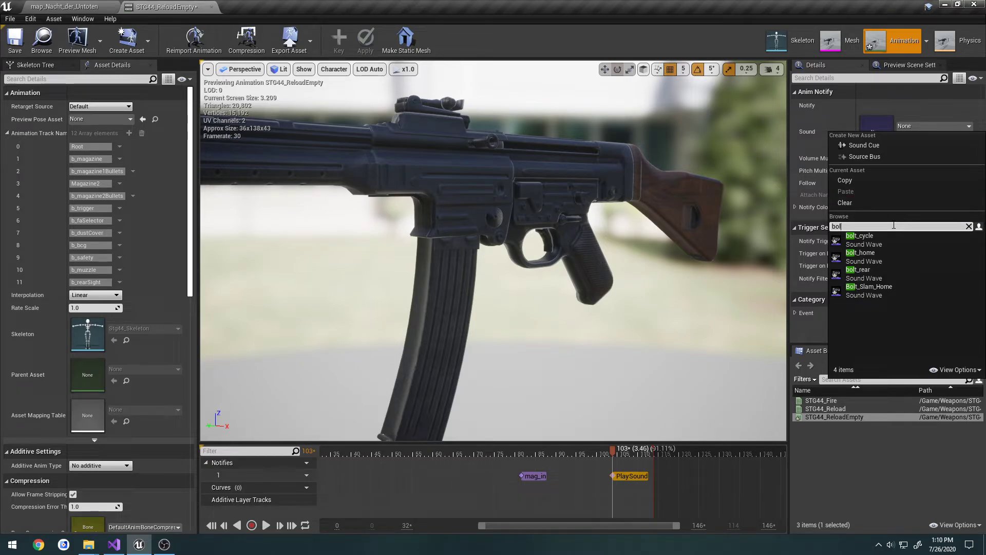
# Return to the level and preview the Bolt_Slam_Home and Insert_Magazine sounds in the Weapons/WeaponSounds/Reload folder
pyautogui.click(56, 5)
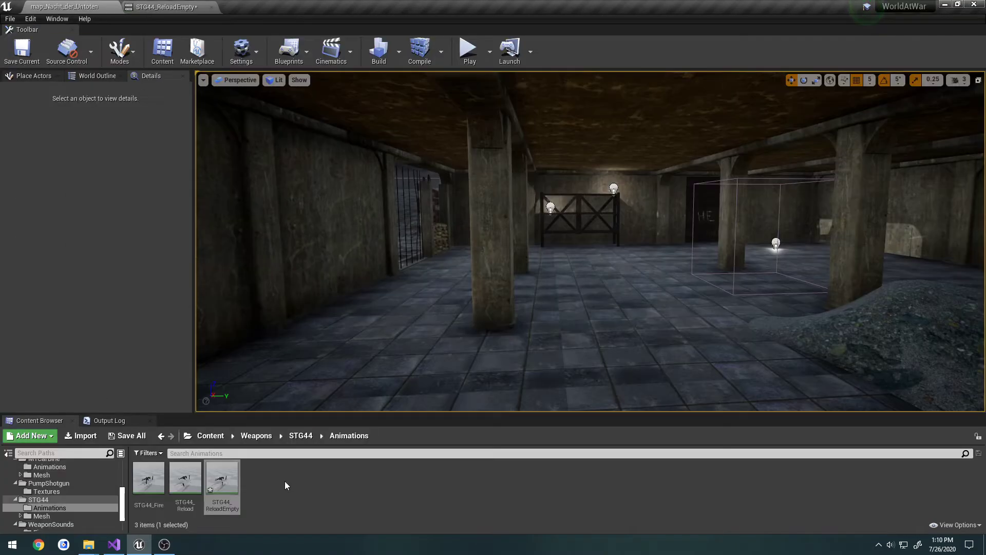
pyautogui.click(256, 436)
pyautogui.doubleClick(330, 477)
pyautogui.doubleClick(185, 478)
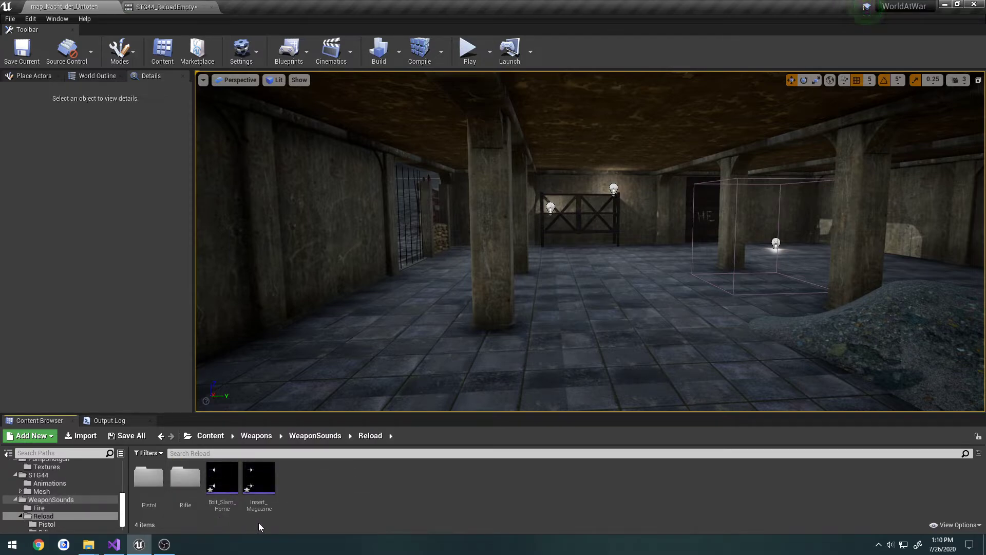
pyautogui.click(221, 476)
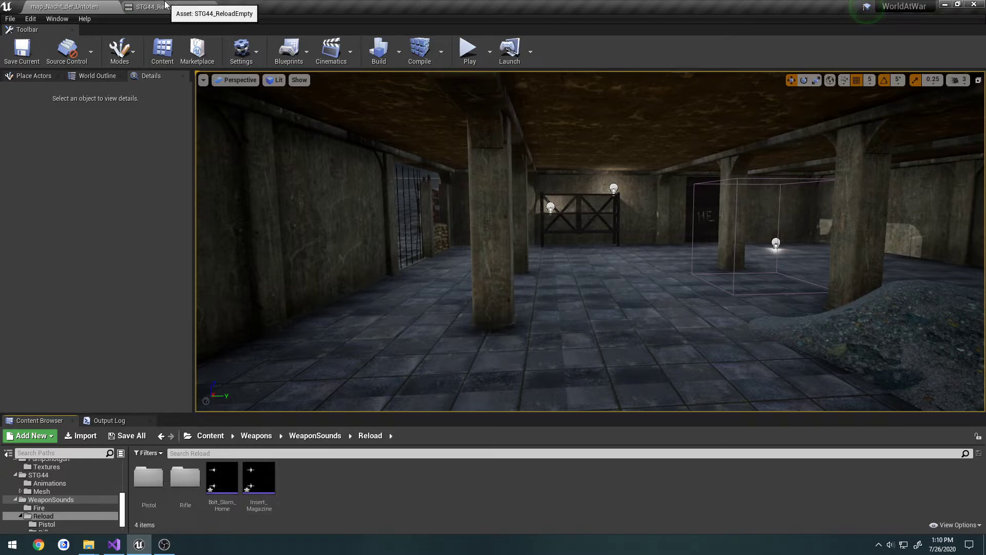
pyautogui.click(257, 506)
pyautogui.click(236, 512)
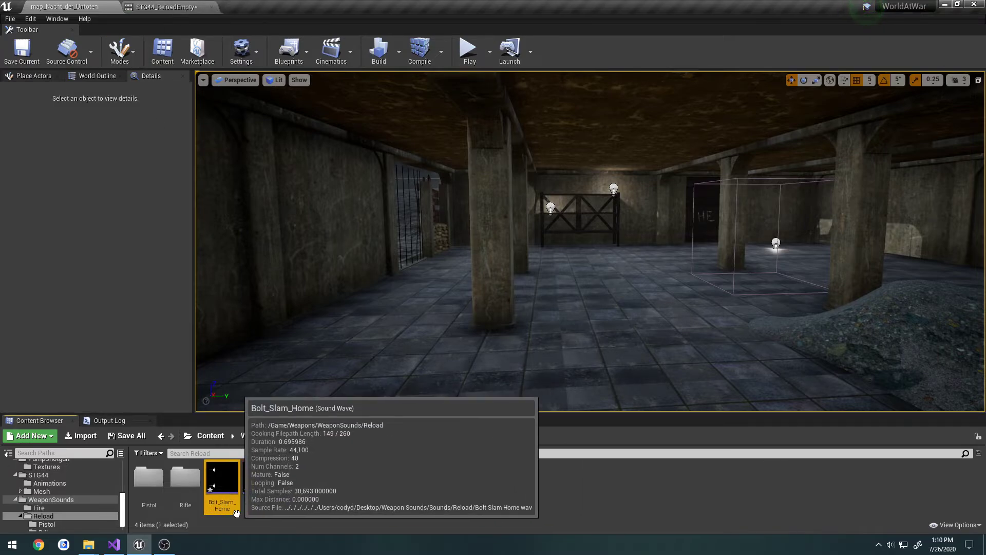
# Rename the Insert_Magazine sound in the Reload folder as Bolt_To_Rear
pyautogui.click(257, 506)
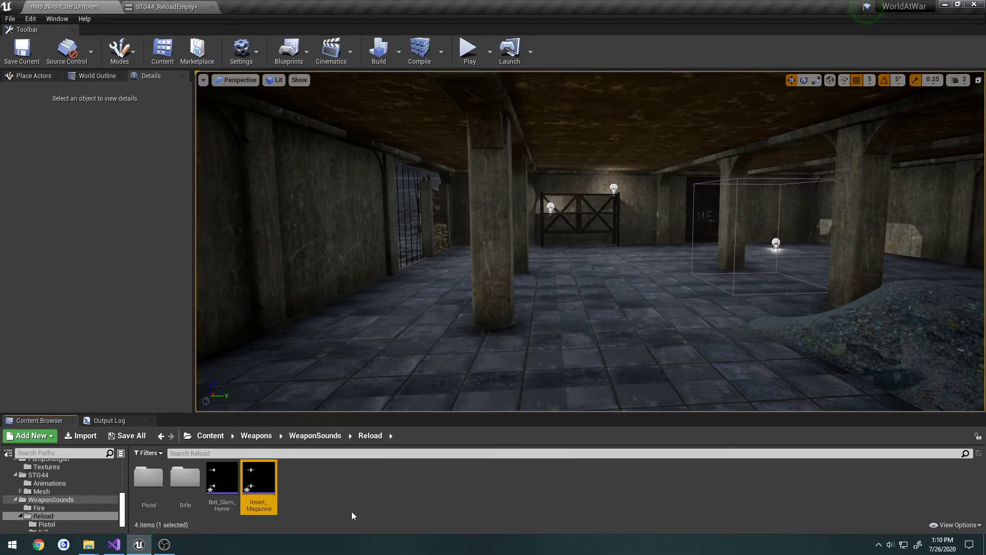
pyautogui.write('Bolt_')
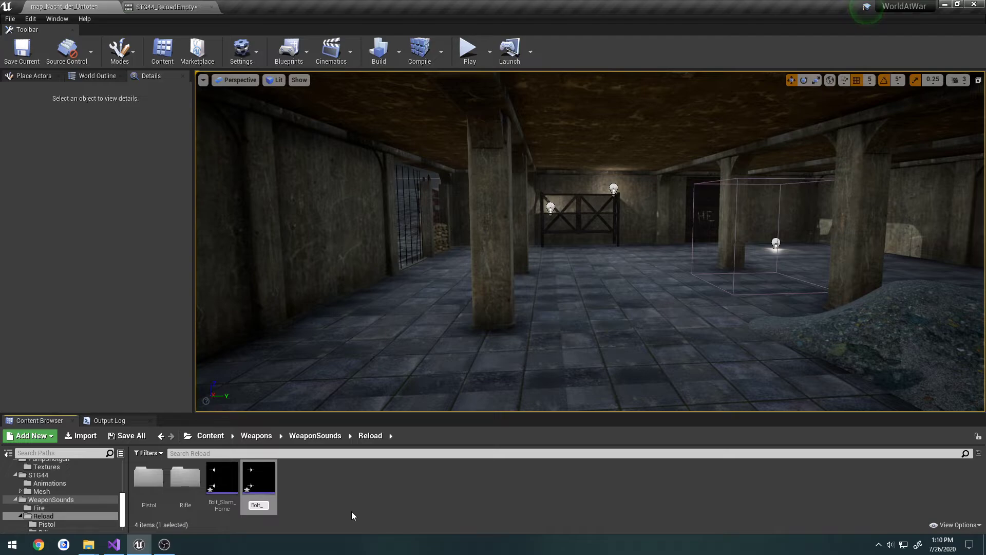
pyautogui.write('To_Rear')
pyautogui.press('Return')
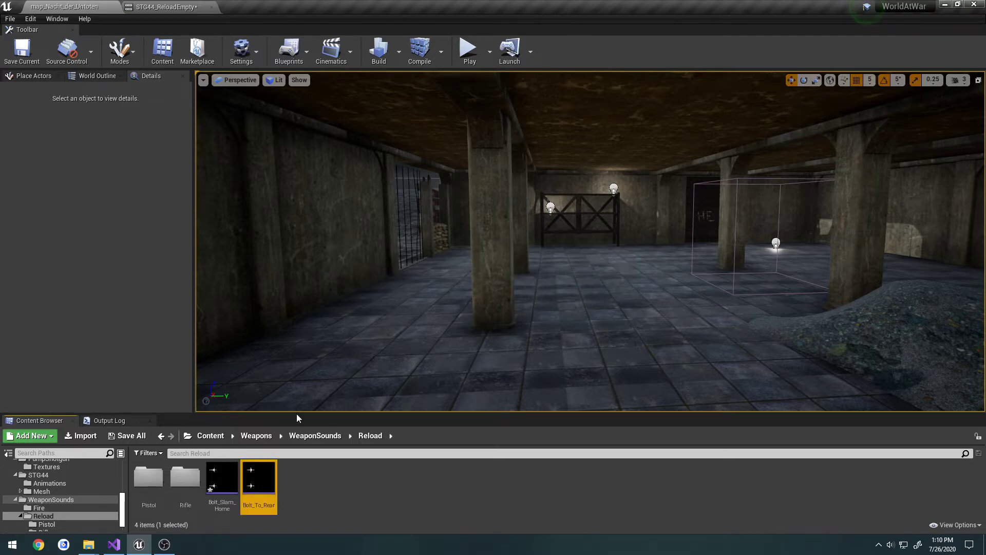
# Return to STG44_ReloadEmpty and assign Bolt_To_Rear to the notify at 3.46 s
pyautogui.click(166, 7)
pyautogui.click(932, 125)
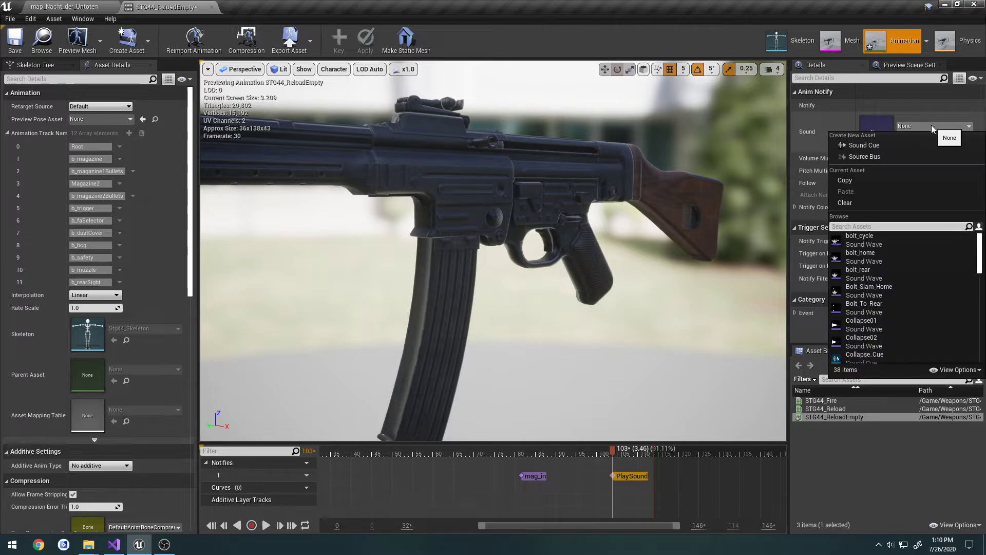
pyautogui.write('bolt')
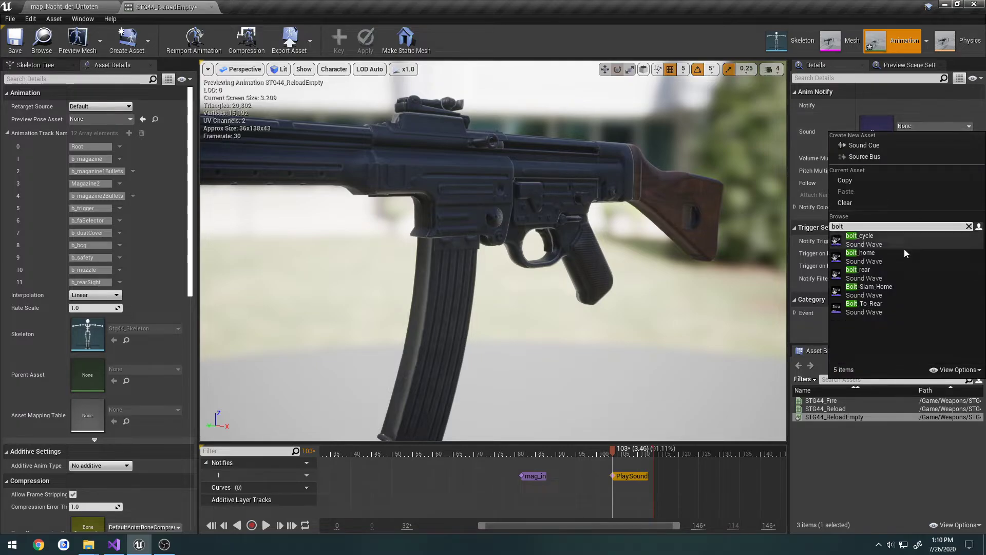
pyautogui.click(892, 307)
# Add a Play Sound notify at about 3.63 s in STG44_ReloadEmpty, where the bolt moves forward again
pyautogui.scroll(5, 643, 487)
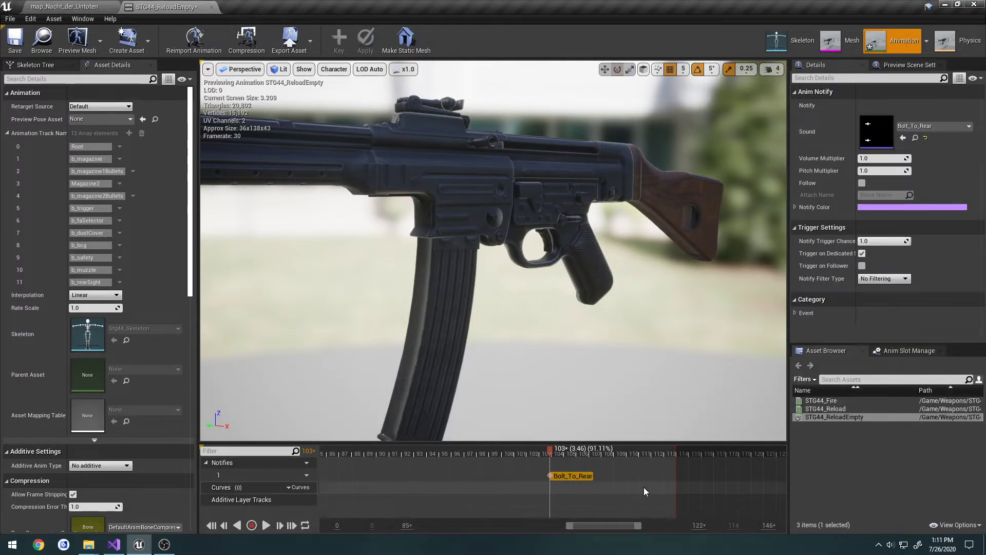
pyautogui.moveTo(526, 453); pyautogui.dragTo(607, 451)
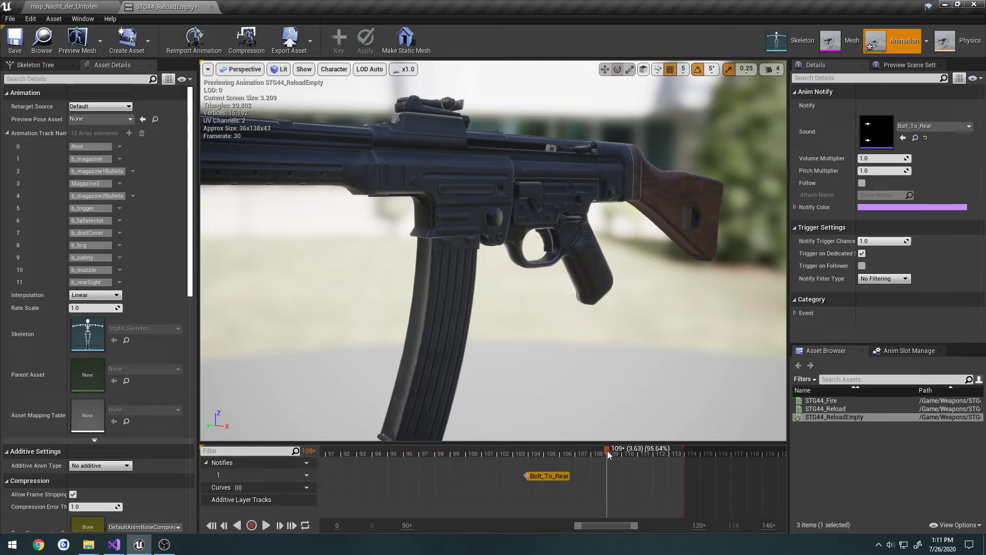
pyautogui.rightClick(605, 476)
pyautogui.moveTo(629, 487)
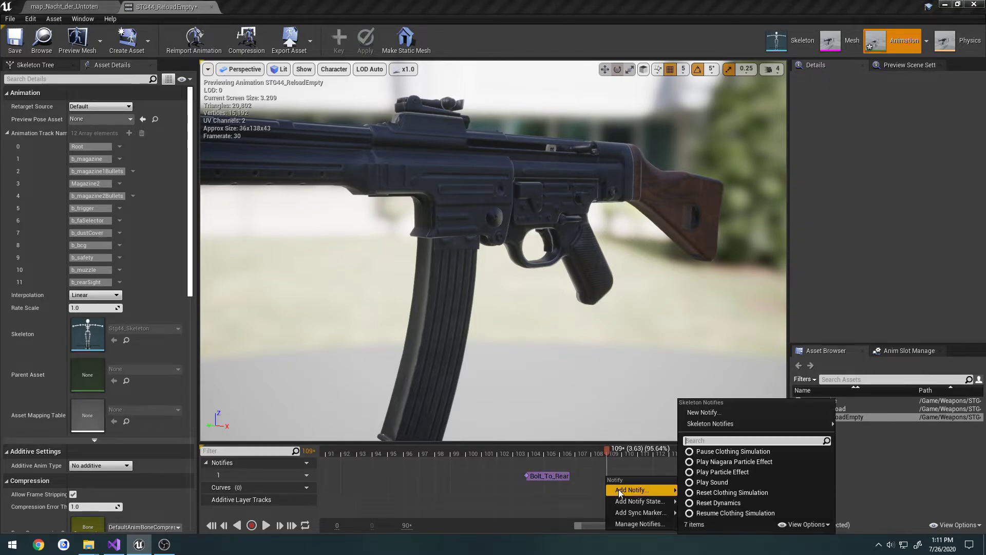
pyautogui.click(710, 482)
# Assign Bolt_Slam_Home to the notify at 3.63 s
pyautogui.click(623, 477)
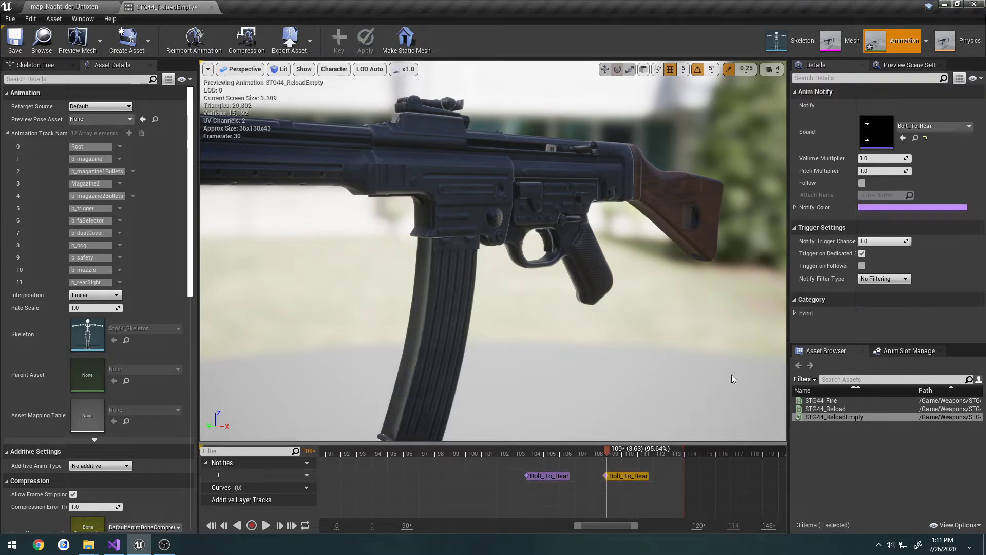
pyautogui.click(926, 127)
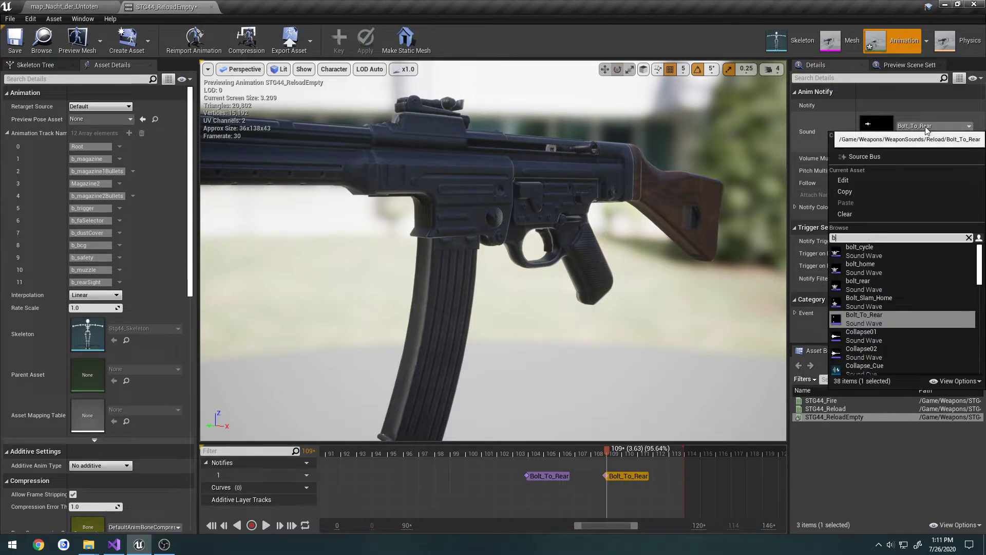
pyautogui.click(882, 303)
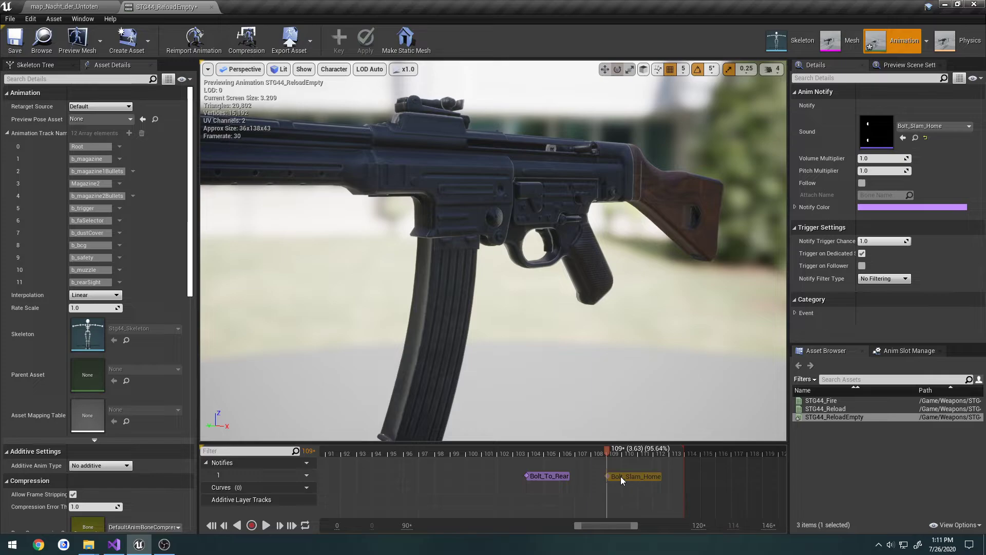
# Play back STG44_ReloadEmpty to check its notify sounds, and close the animation
pyautogui.scroll(-1, 553, 495)
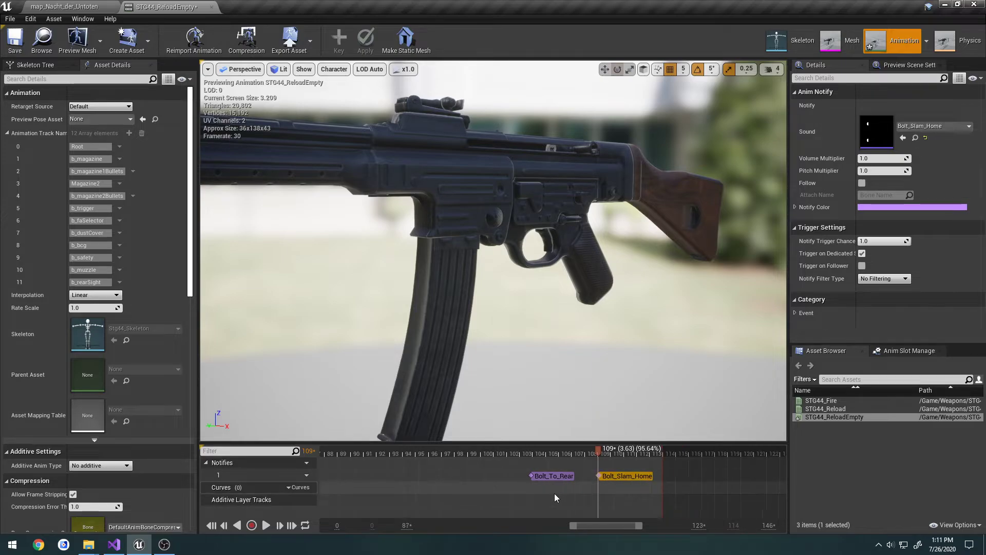
pyautogui.scroll(-2, 555, 494)
pyautogui.moveTo(492, 497); pyautogui.dragTo(586, 505, button='right')
pyautogui.press('space')
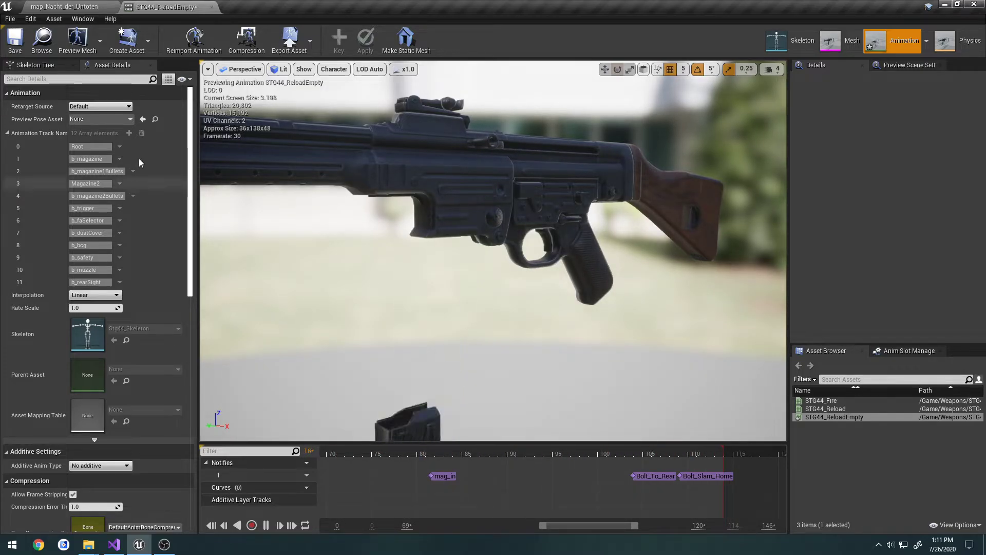
pyautogui.click(212, 7)
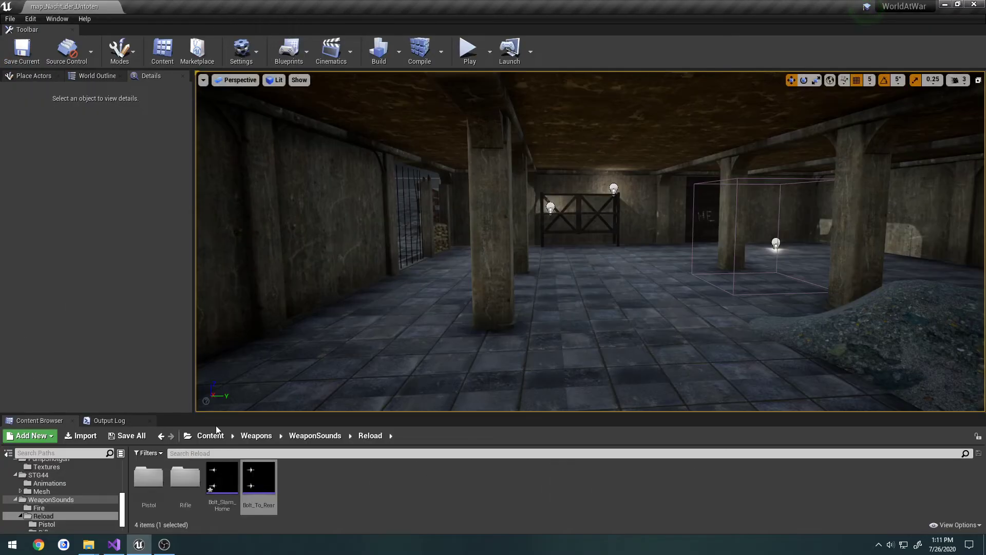
# Set the Starting Weapon Class of BP_NaziZombieCharacter in BlueprintClasses/Player to BP_STG44, and return to the level
pyautogui.scroll(10, 88, 476)
pyautogui.click(78, 475)
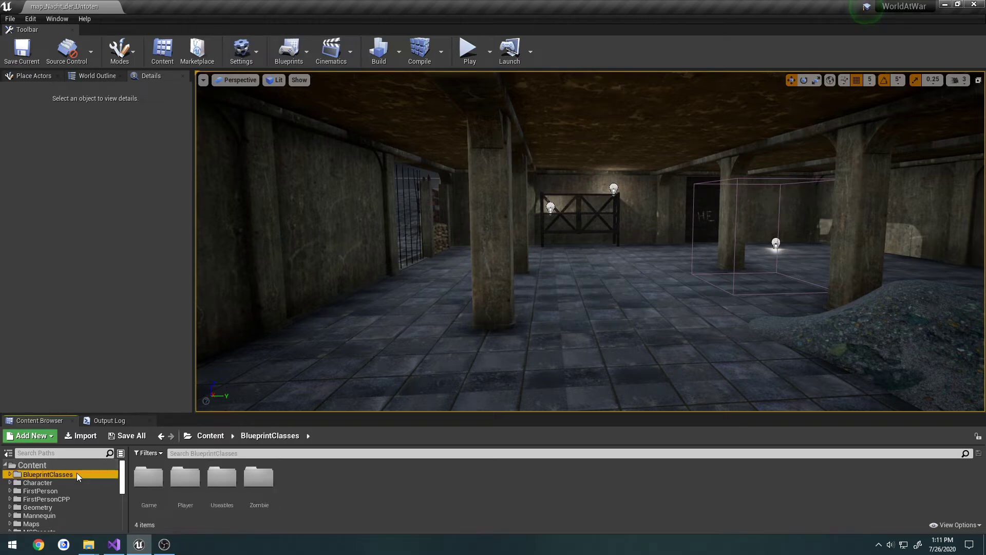
pyautogui.doubleClick(185, 478)
pyautogui.doubleClick(215, 493)
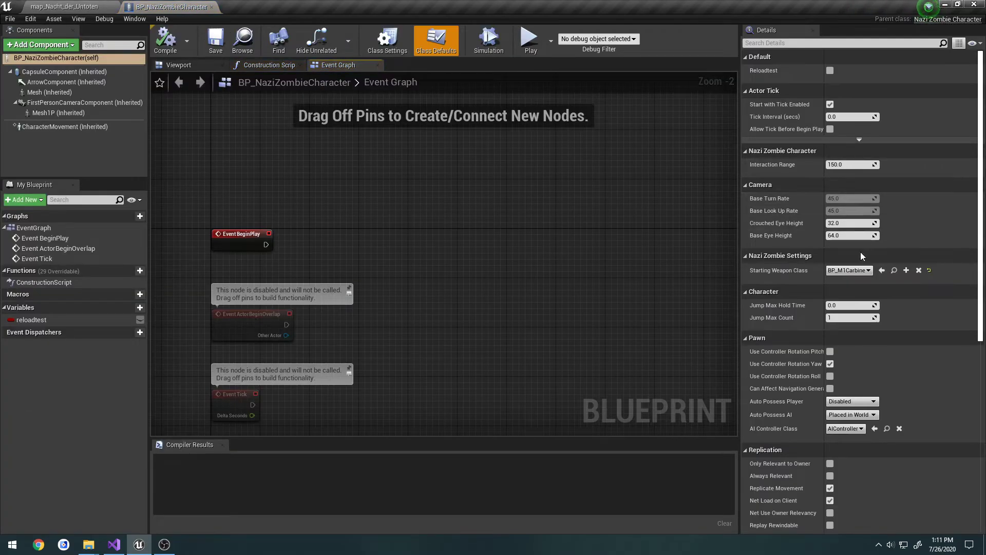
pyautogui.click(850, 270)
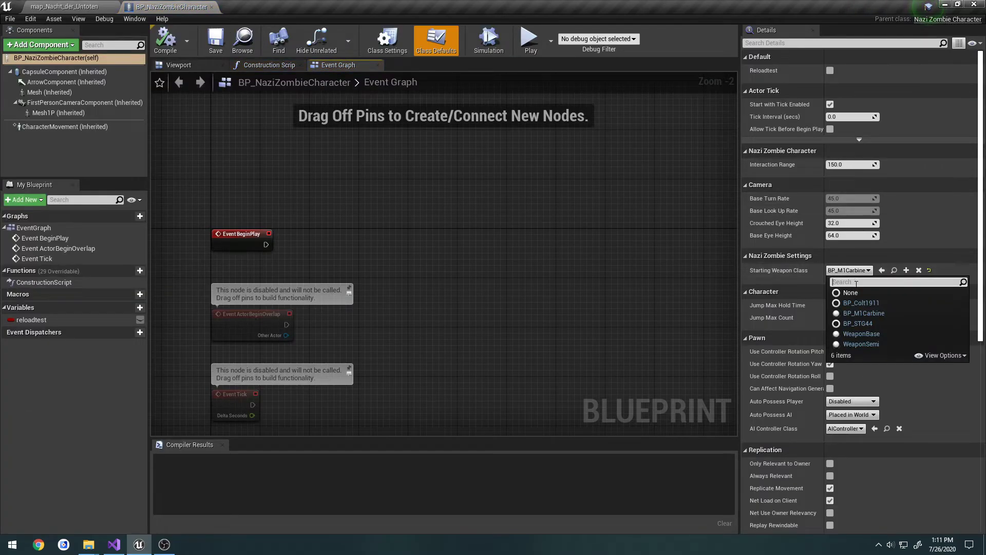
pyautogui.click(858, 324)
pyautogui.click(74, 6)
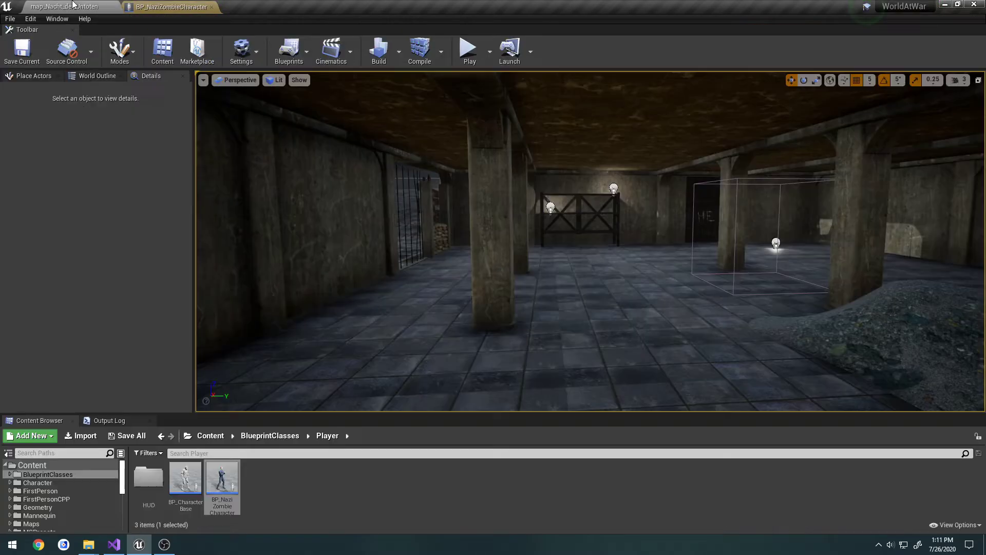
# Play the level full screen to test the STG44's fire and reload sounds, and stop the session
pyautogui.click(468, 49)
pyautogui.press('F11')
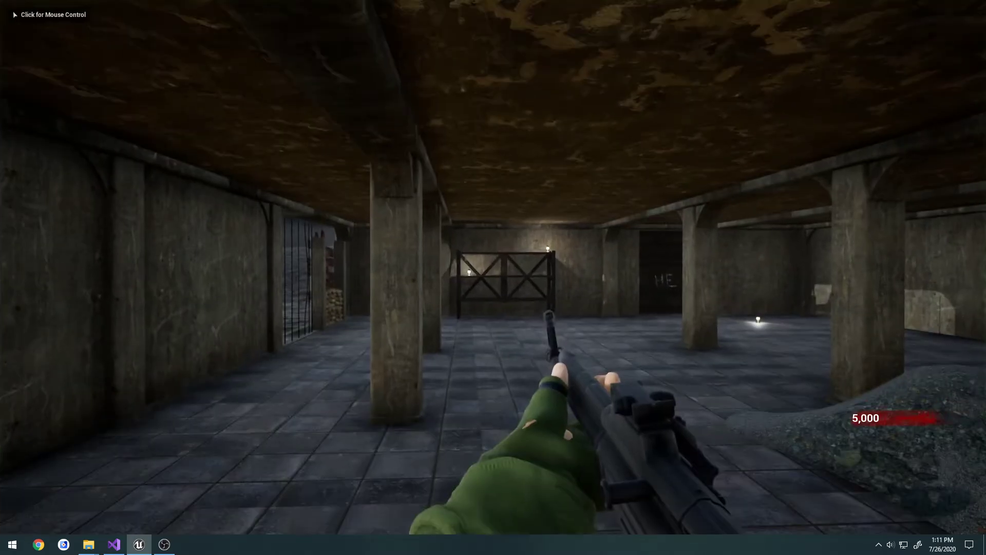
pyautogui.press('r')
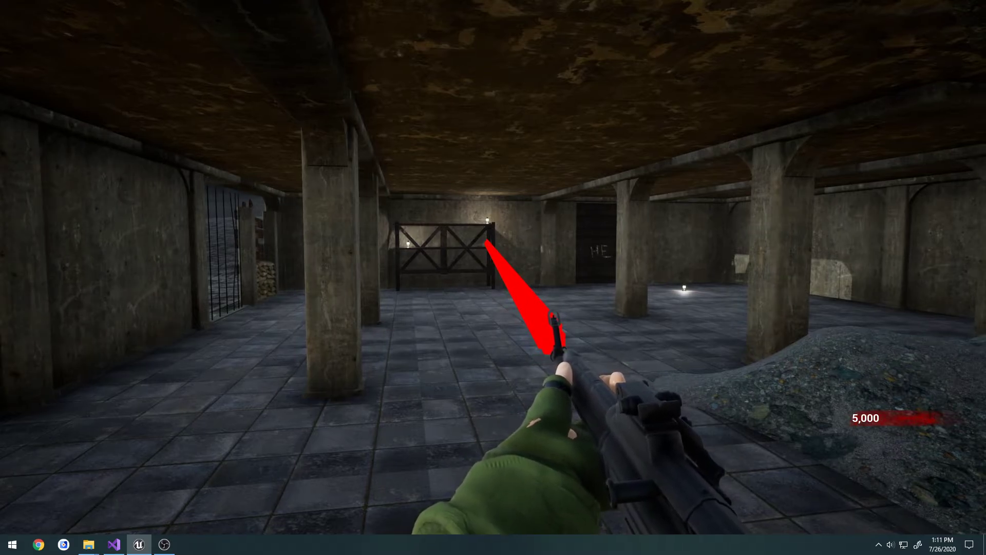
pyautogui.press('r')
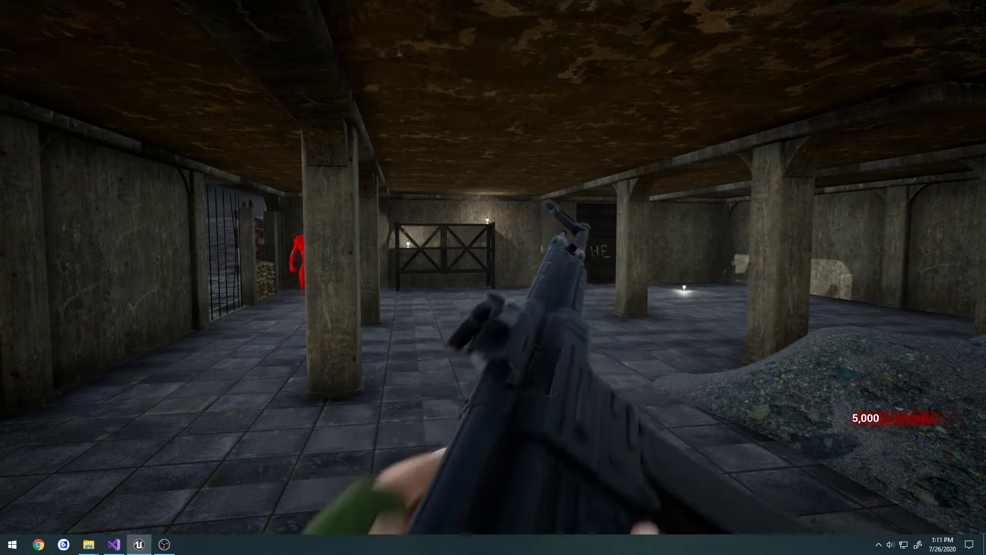
pyautogui.press('F11')
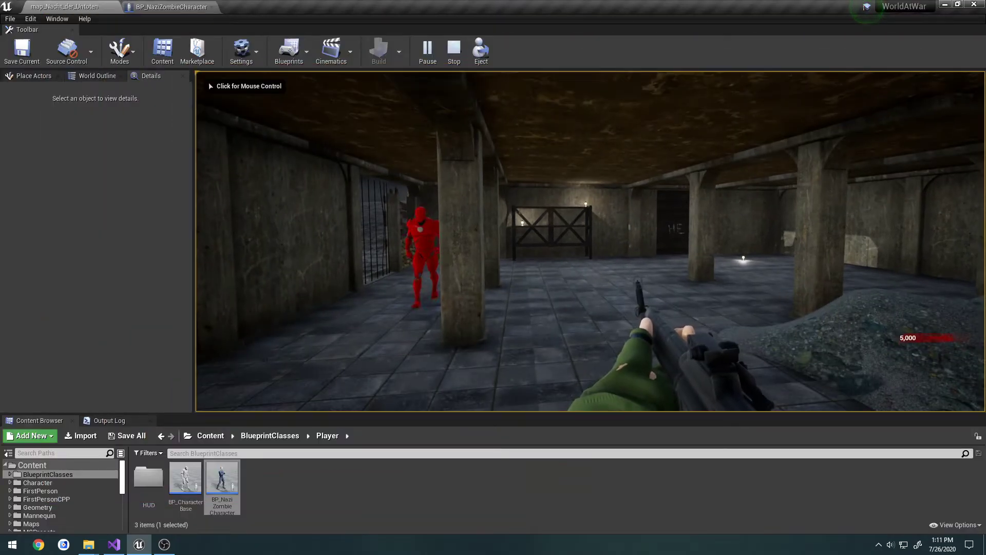
pyautogui.press('Escape')
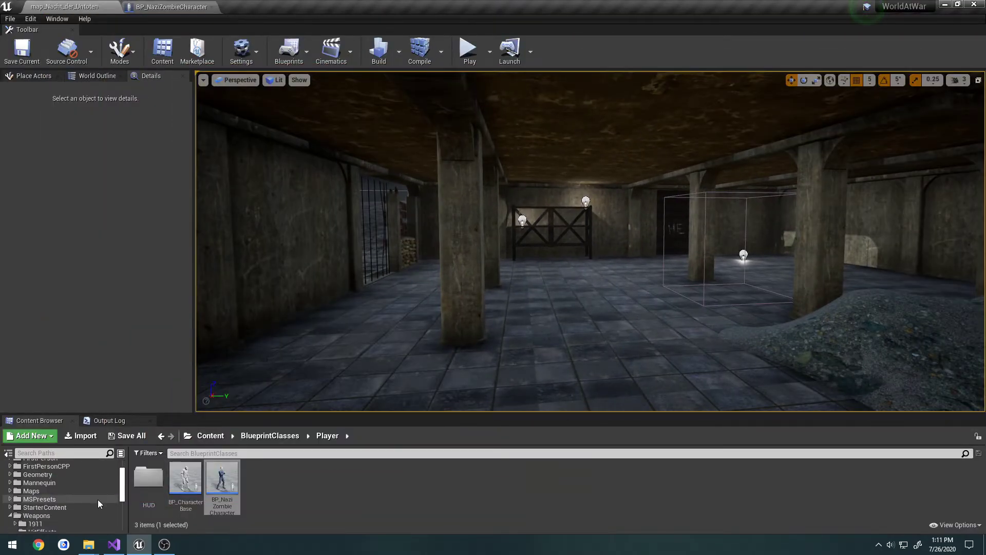
# Open 1911_Fire from Weapons/1911/Animations and add a Play Sound notify near its start
pyautogui.scroll(-3, 98, 500)
pyautogui.click(57, 491)
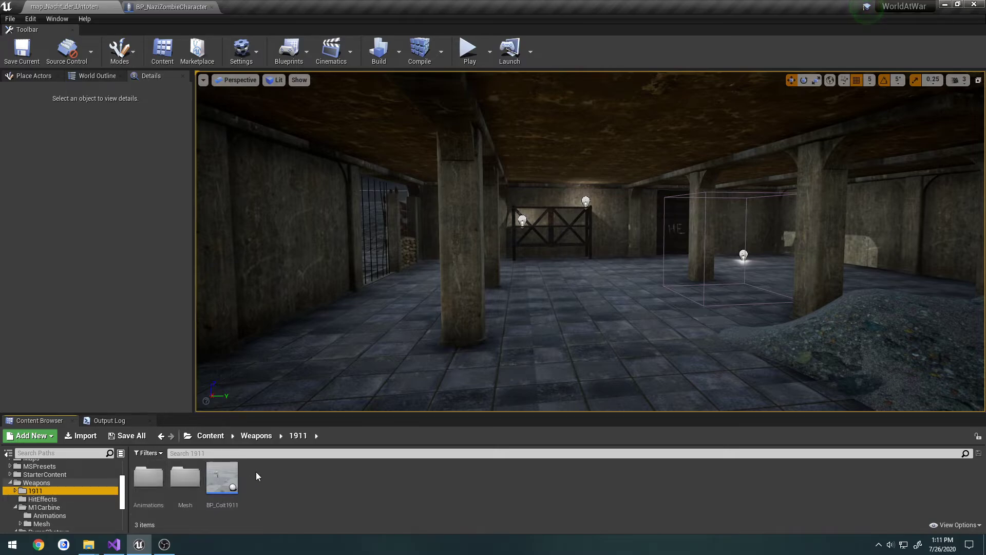
pyautogui.doubleClick(149, 477)
pyautogui.doubleClick(148, 477)
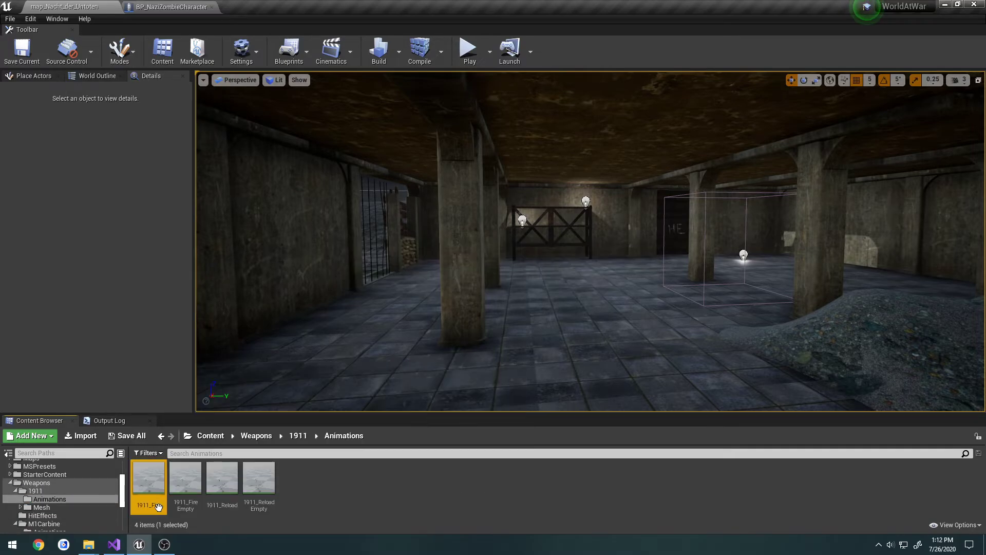
pyautogui.rightClick(348, 477)
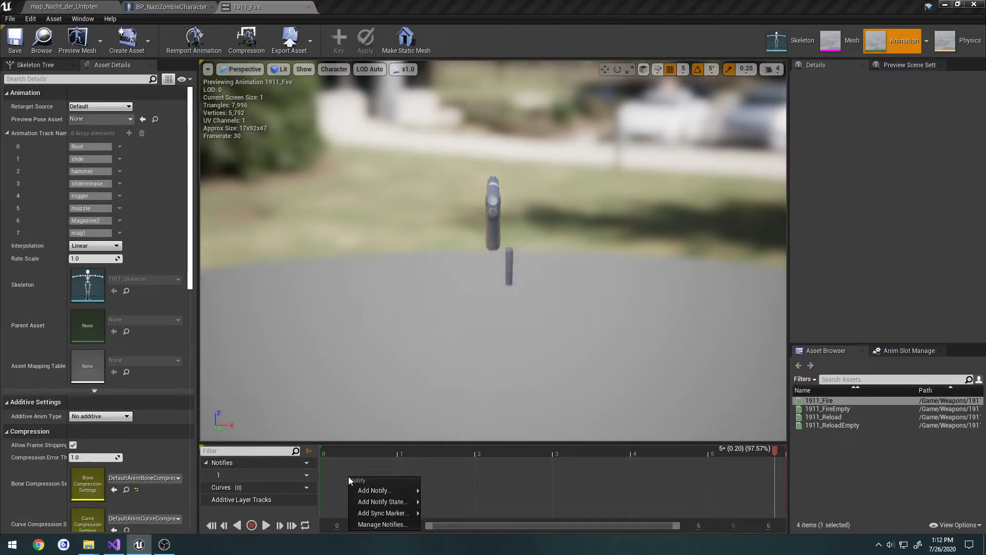
pyautogui.press('Escape')
pyautogui.click(333, 455)
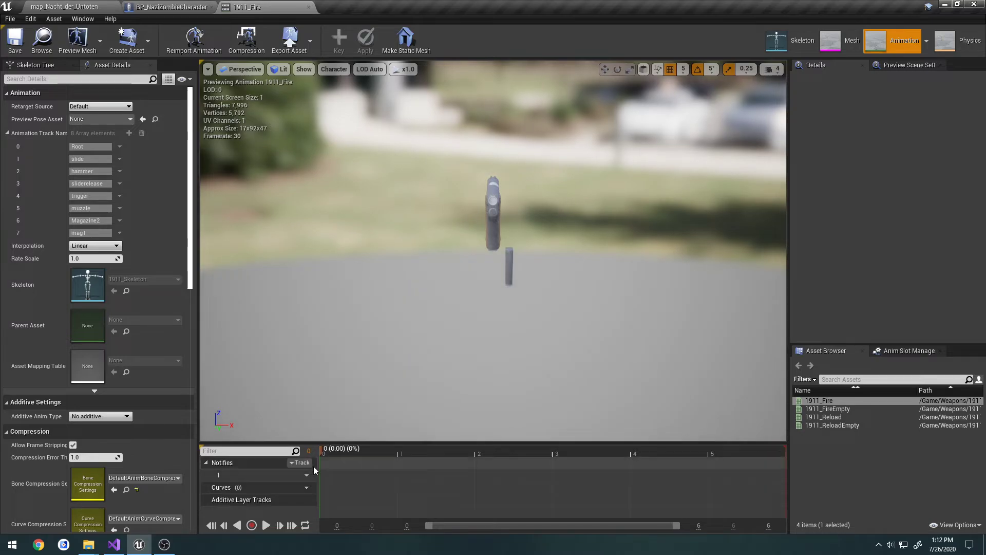
pyautogui.rightClick(345, 476)
pyautogui.moveTo(375, 489)
pyautogui.click(468, 473)
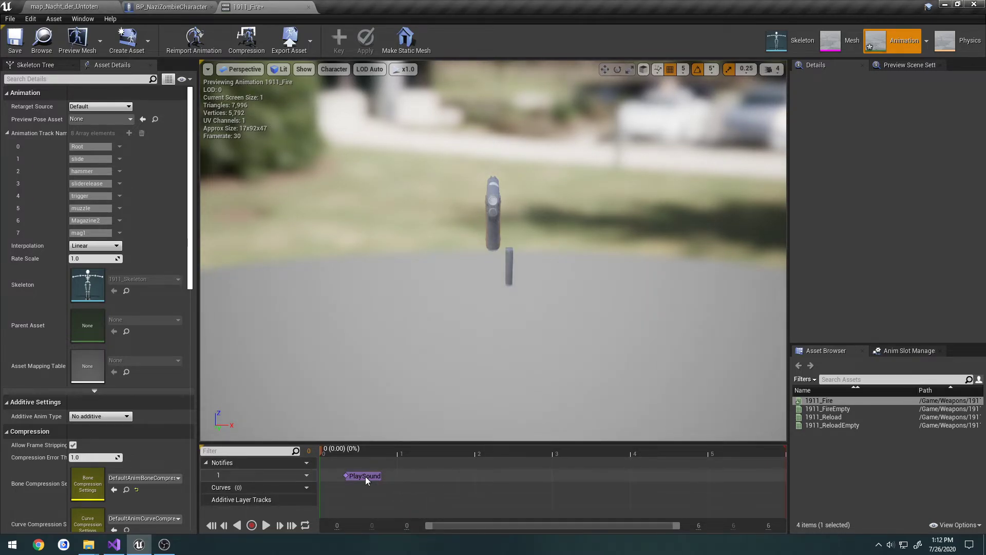
# Assign pistol_fire to the notify and move it to the start of 1911_Fire, and save and close the animation
pyautogui.click(348, 476)
pyautogui.click(943, 128)
pyautogui.write('fi')
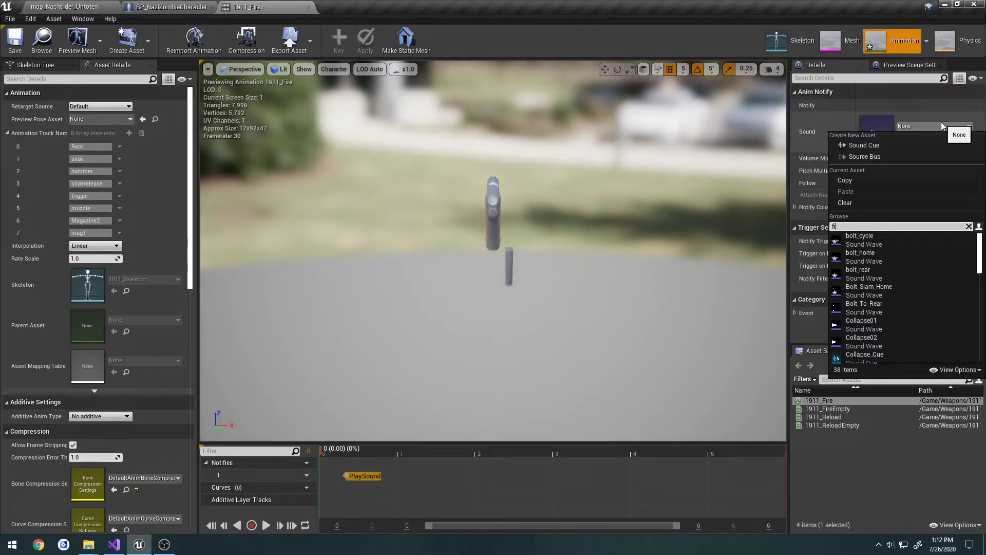
pyautogui.write('re')
pyautogui.click(877, 340)
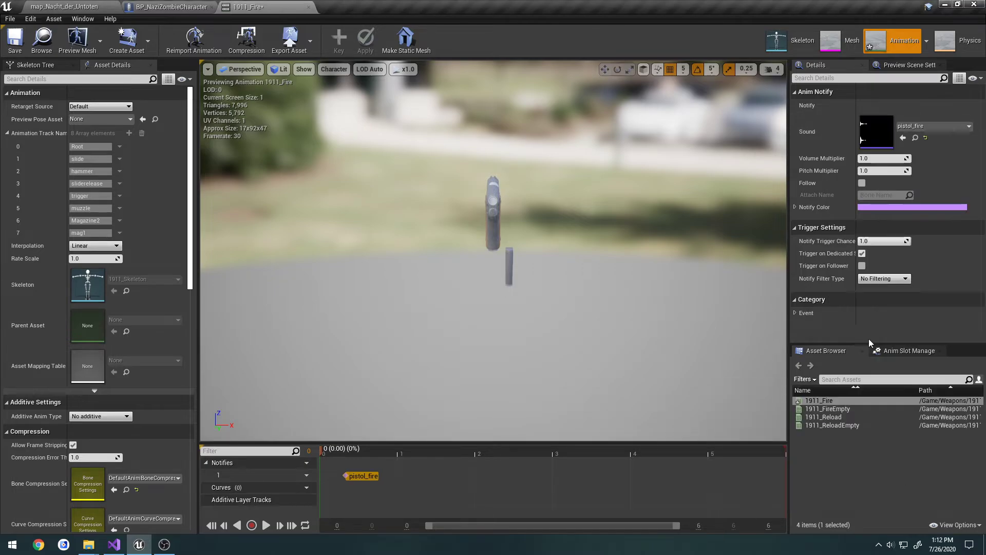
pyautogui.moveTo(350, 476); pyautogui.dragTo(323, 476)
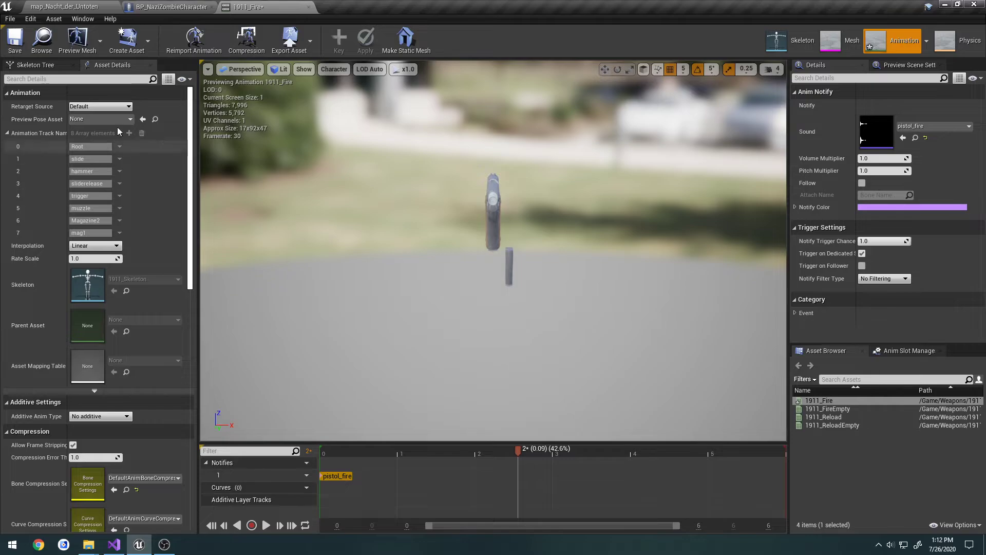
pyautogui.click(15, 42)
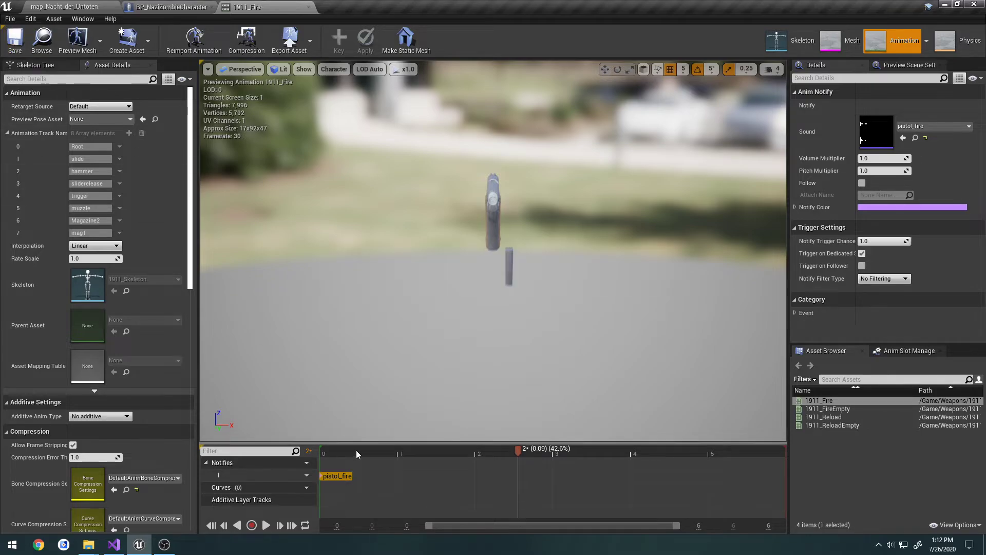
pyautogui.click(308, 7)
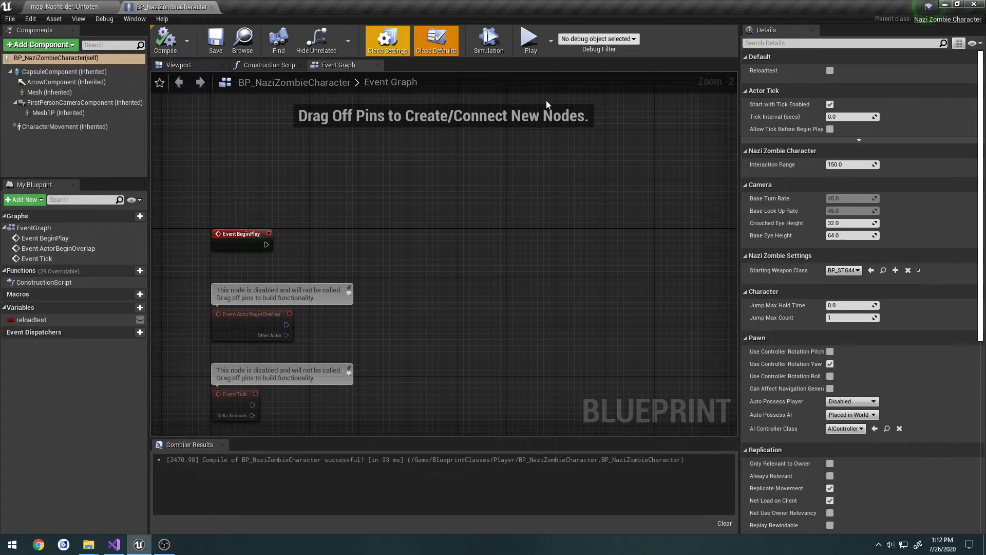
# Set the Starting Weapon Class of BP_NaziZombieCharacter to BP_Colt1911 and close the blueprint
pyautogui.click(843, 271)
pyautogui.click(861, 302)
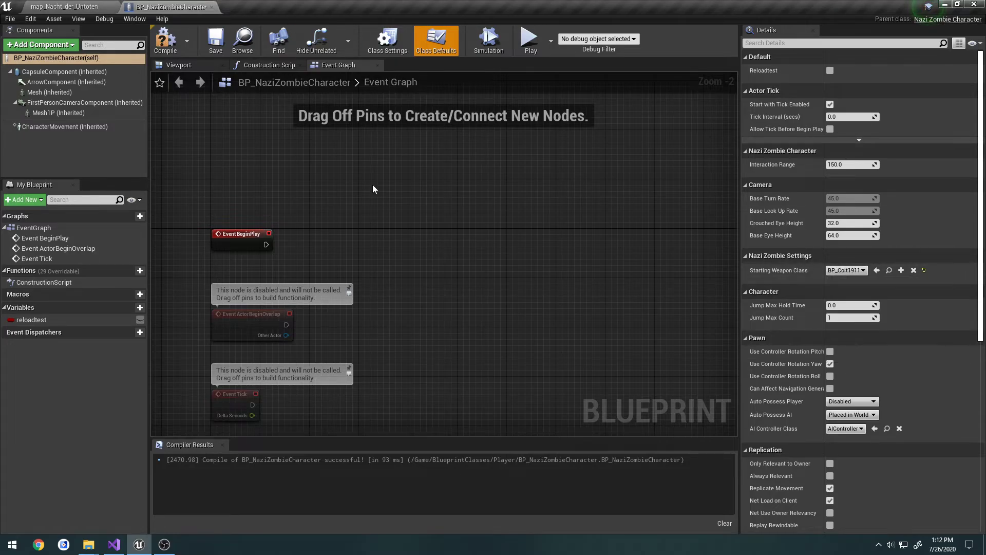
pyautogui.click(212, 6)
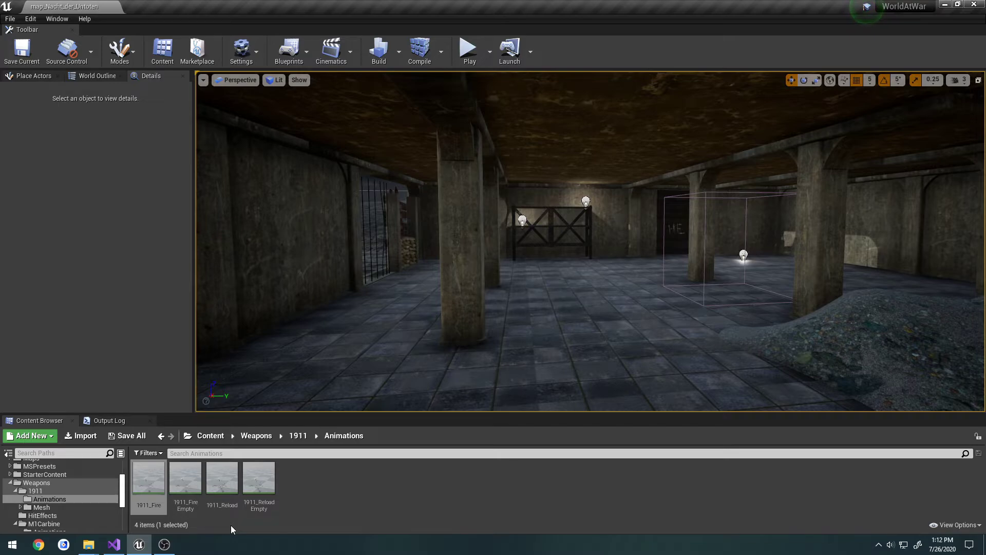
# Open 1911_FireEmpty and add a Play Sound notify near its start, at about 0.007 s
pyautogui.doubleClick(188, 501)
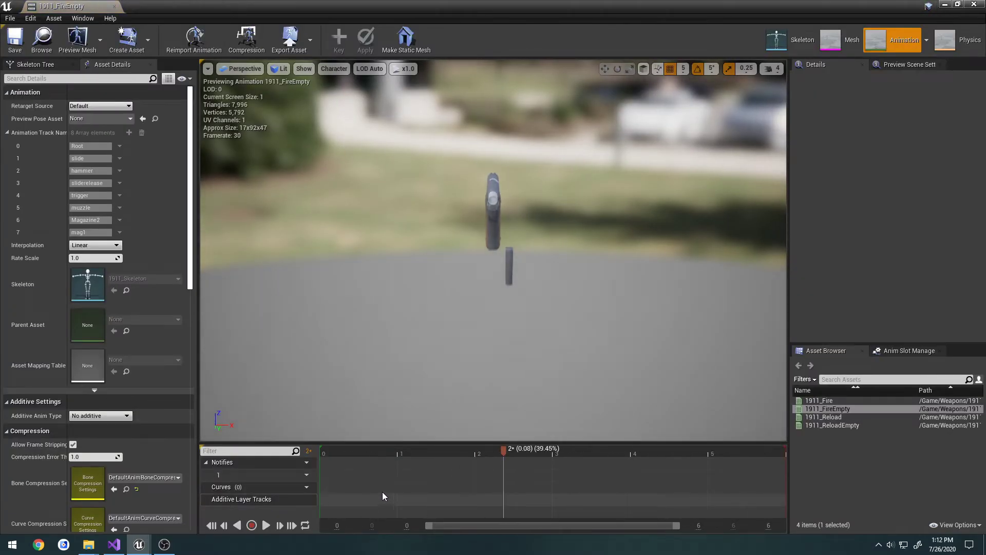
pyautogui.click(361, 451)
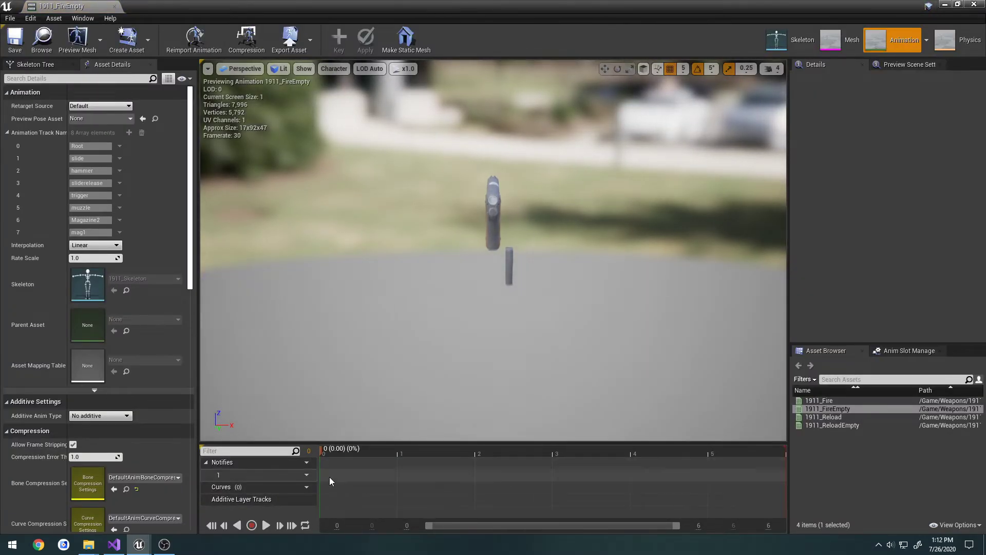
pyautogui.rightClick(337, 475)
pyautogui.moveTo(375, 486)
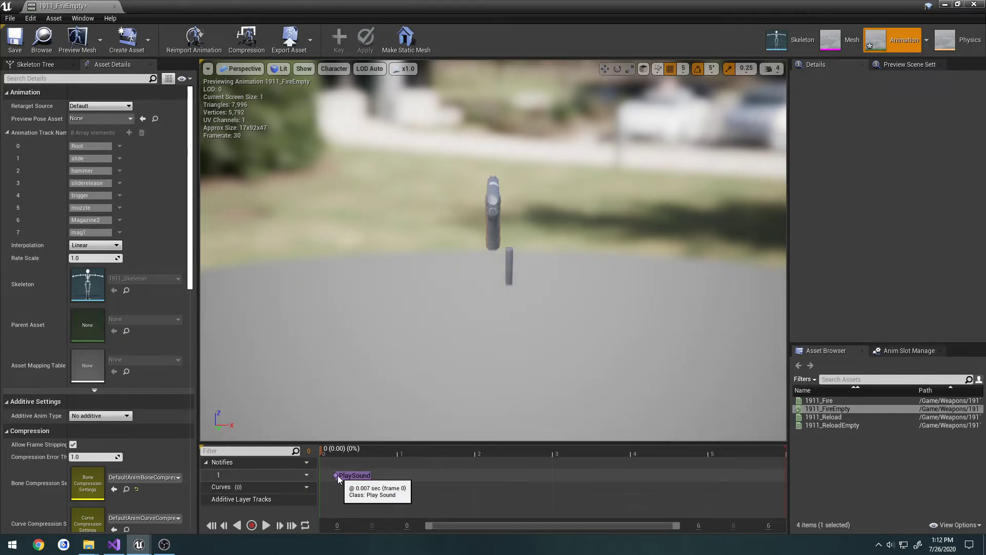
# Assign pistol_fire to the notify and move it to the start of 1911_FireEmpty, and save and close the animation
pyautogui.click(354, 475)
pyautogui.click(915, 128)
pyautogui.write('pistol')
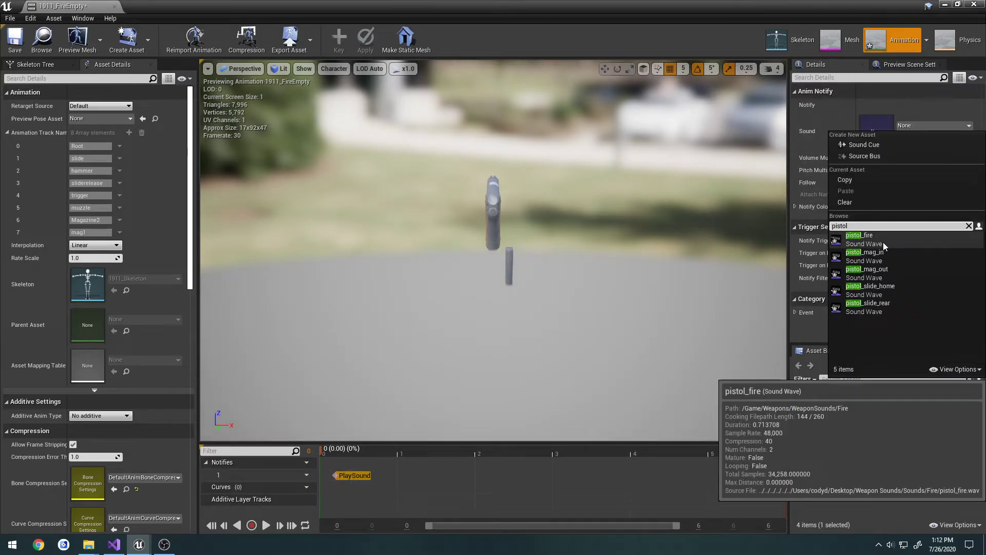
pyautogui.click(883, 242)
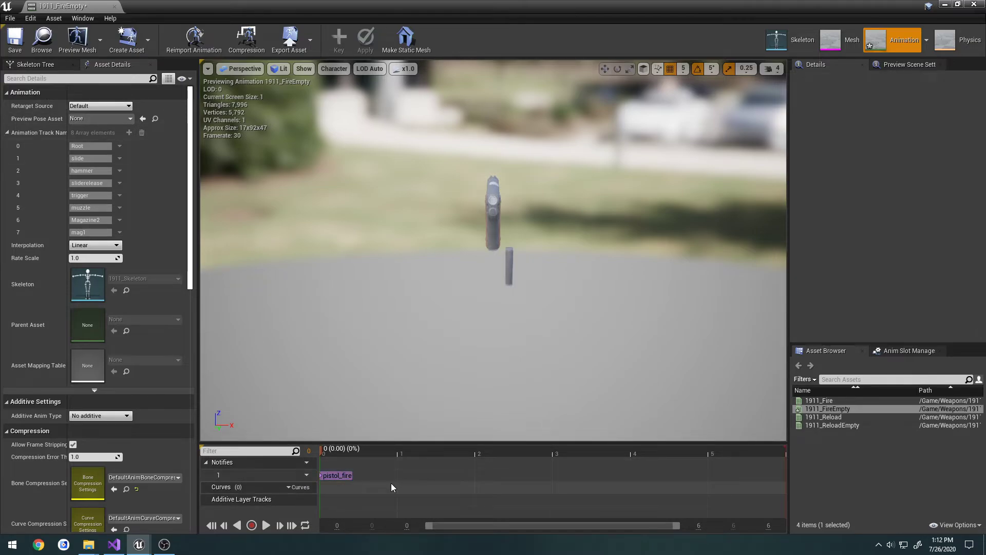
pyautogui.click(15, 38)
pyautogui.click(42, 39)
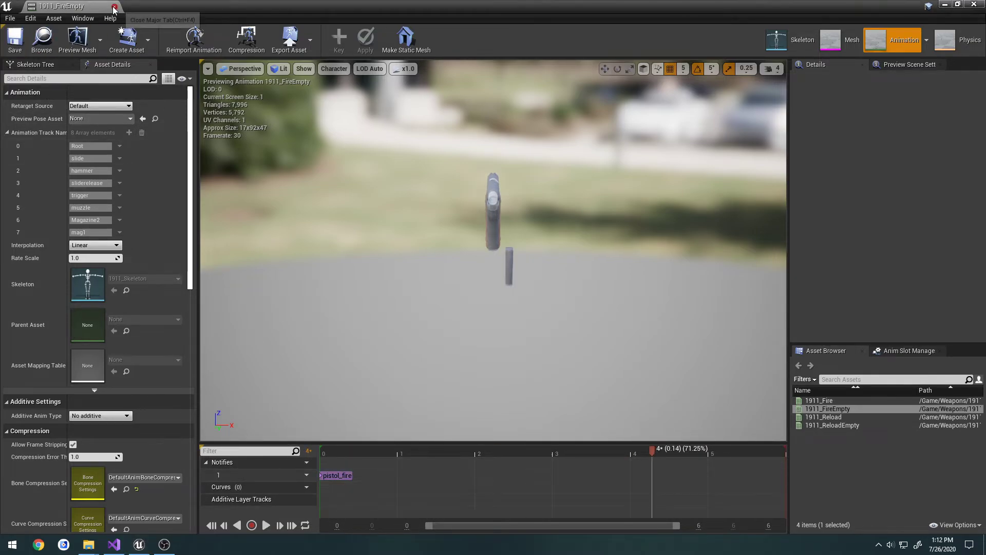
# Open 1911_Reload and add a Play Sound notify at about 0.60 s for the magazine's removal
pyautogui.doubleClick(223, 473)
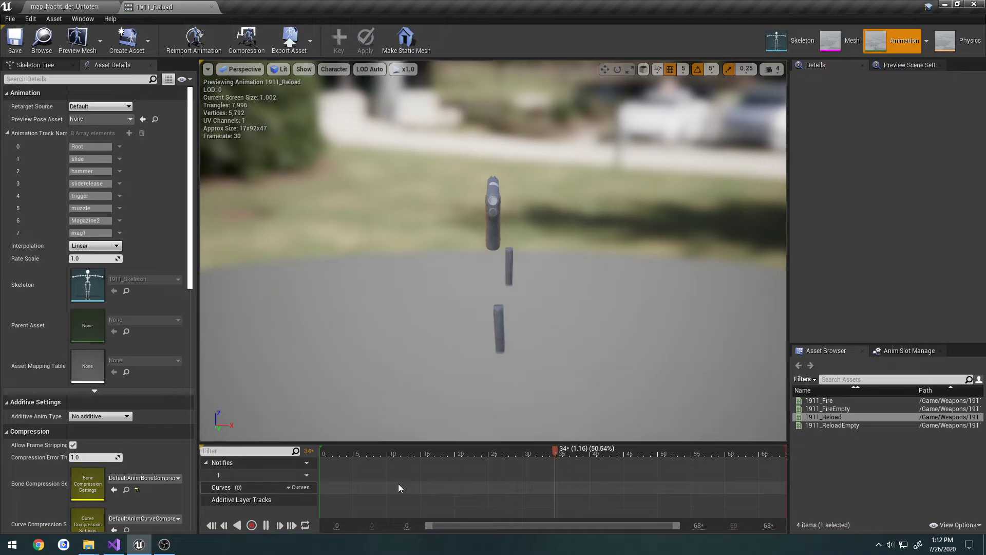
pyautogui.click(507, 469)
pyautogui.moveTo(462, 308); pyautogui.dragTo(268, 252, button='right')
pyautogui.moveTo(567, 451); pyautogui.dragTo(442, 451)
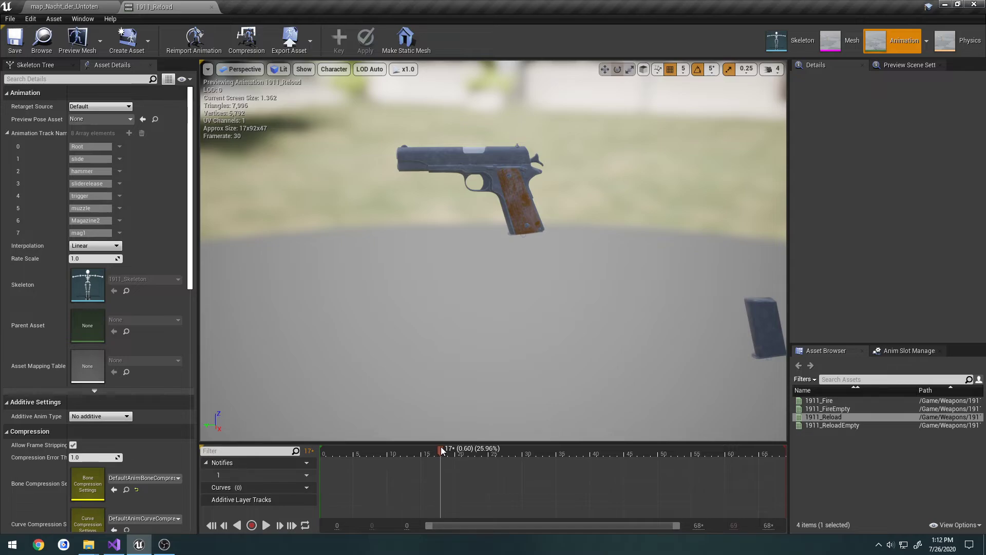
pyautogui.rightClick(440, 475)
pyautogui.moveTo(473, 492)
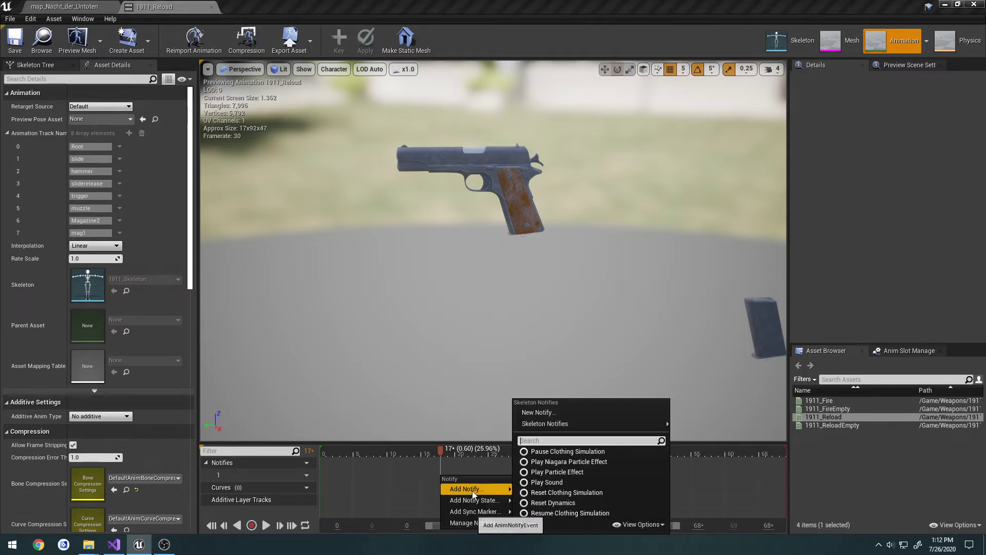
pyautogui.click(549, 481)
# Add a second Play Sound notify at about 1.71 s in 1911_Reload, where the new magazine enters the grip
pyautogui.moveTo(445, 452); pyautogui.dragTo(667, 455)
pyautogui.rightClick(666, 478)
pyautogui.moveTo(684, 489)
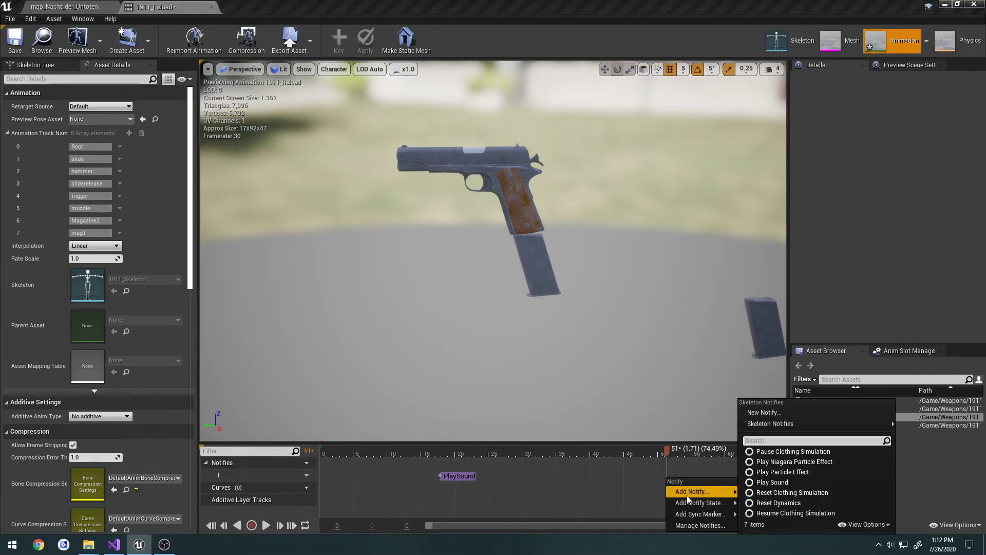
pyautogui.click(763, 487)
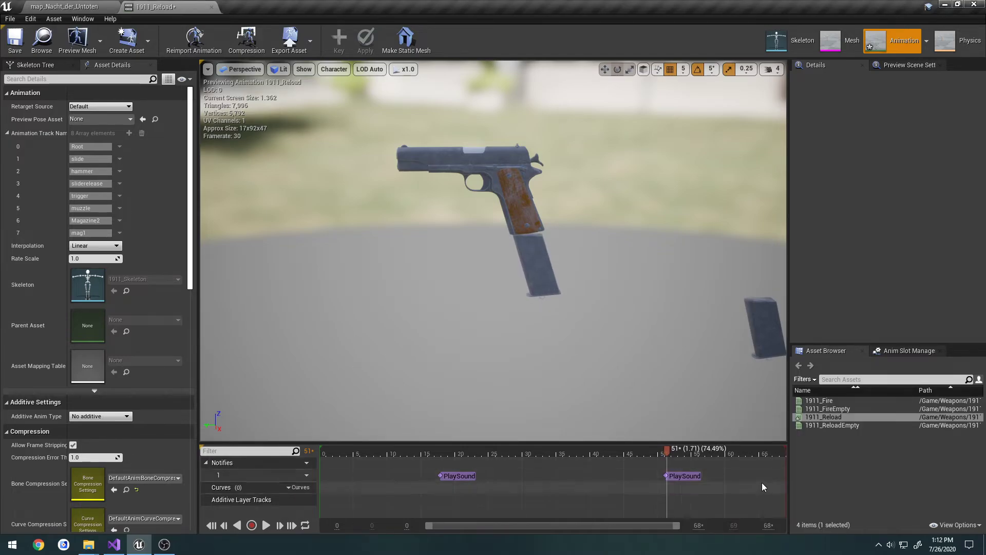
# Assign pistol_mag_out to the notify at 0.60 s and pistol_mag_in to the notify at 1.71 s
pyautogui.click(453, 476)
pyautogui.click(920, 128)
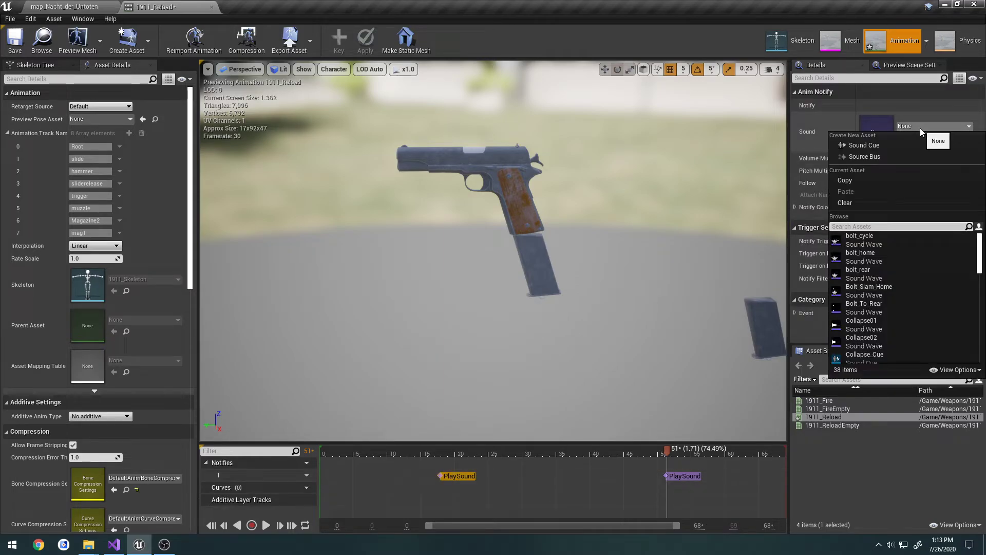
pyautogui.write('pistol')
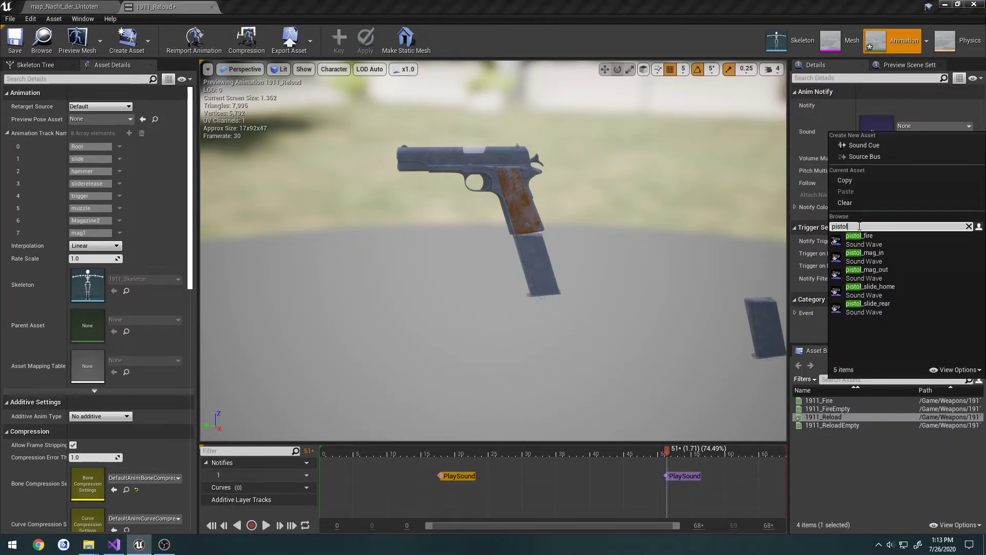
pyautogui.click(898, 273)
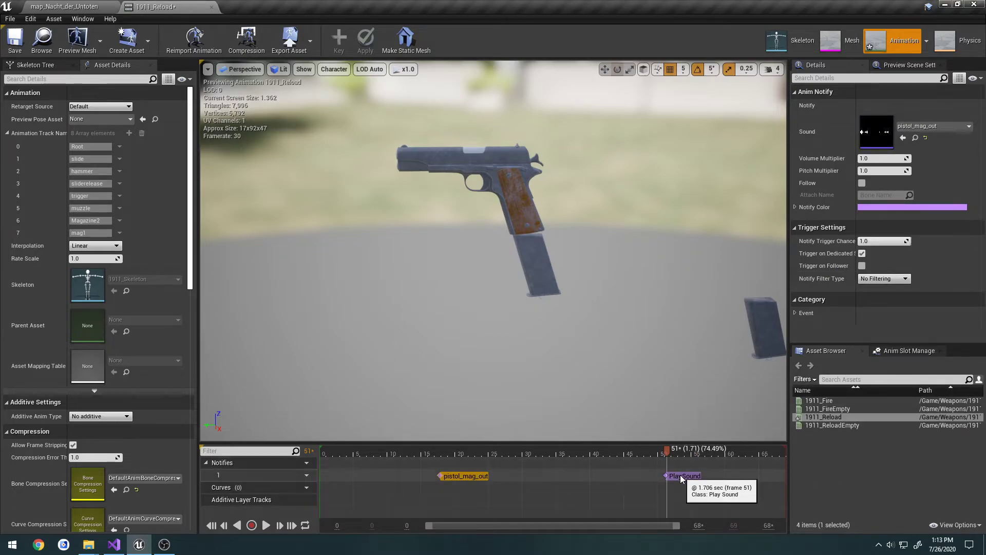
pyautogui.click(685, 476)
pyautogui.click(920, 126)
pyautogui.write('pistol')
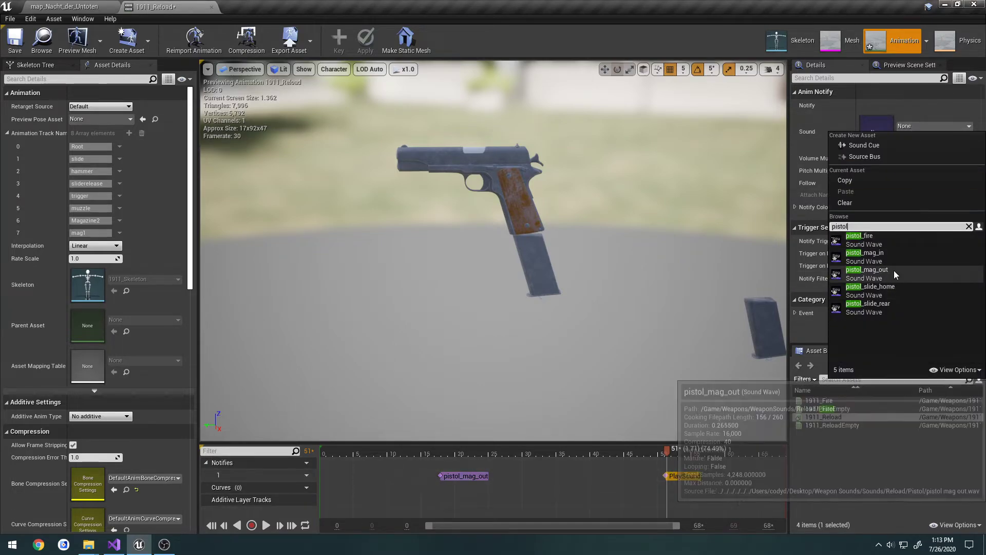
pyautogui.click(894, 256)
# Scrub through the rest of 1911_Reload to its end, and save and close the animation
pyautogui.moveTo(671, 451); pyautogui.dragTo(759, 451)
pyautogui.click(601, 438)
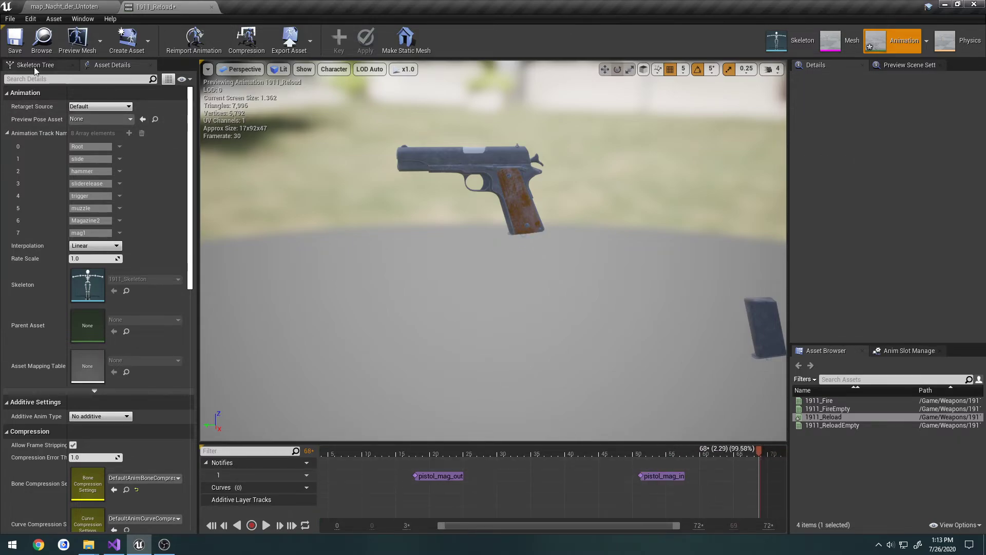
pyautogui.click(15, 40)
pyautogui.click(211, 8)
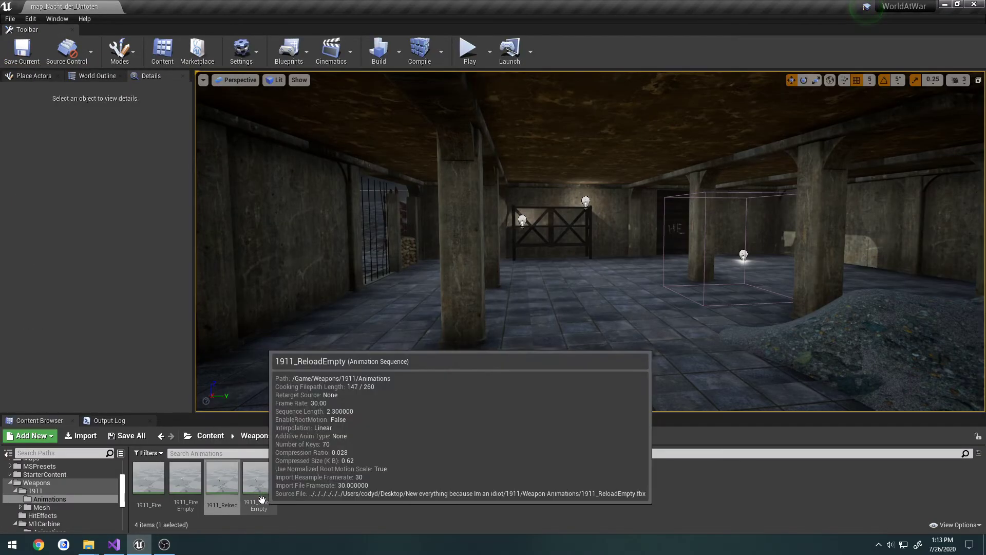
# Open 1911_ReloadEmpty and add a Play Sound notify at about 0.60 s for the magazine's removal
pyautogui.doubleClick(258, 477)
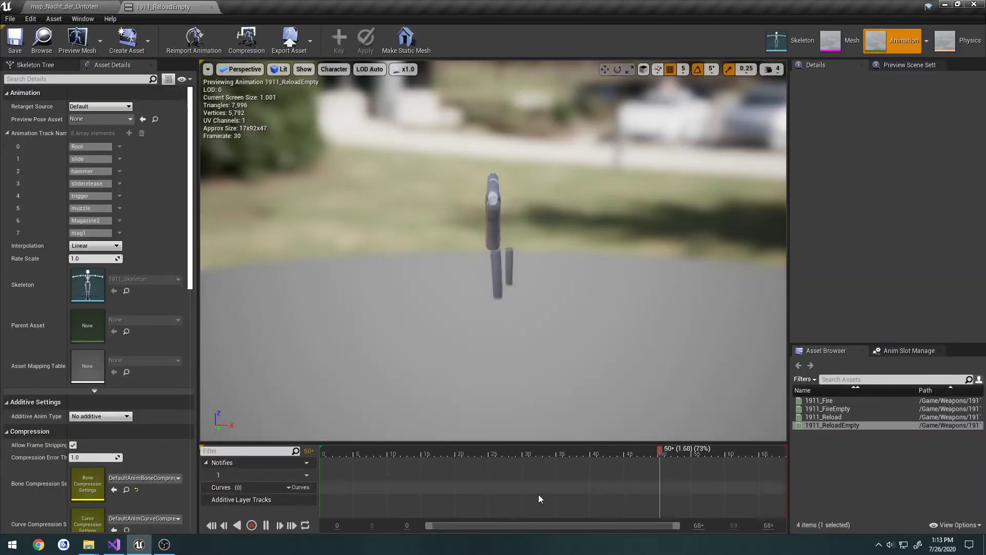
pyautogui.click(406, 454)
pyautogui.moveTo(411, 360); pyautogui.dragTo(216, 354, button='right')
pyautogui.press('d')
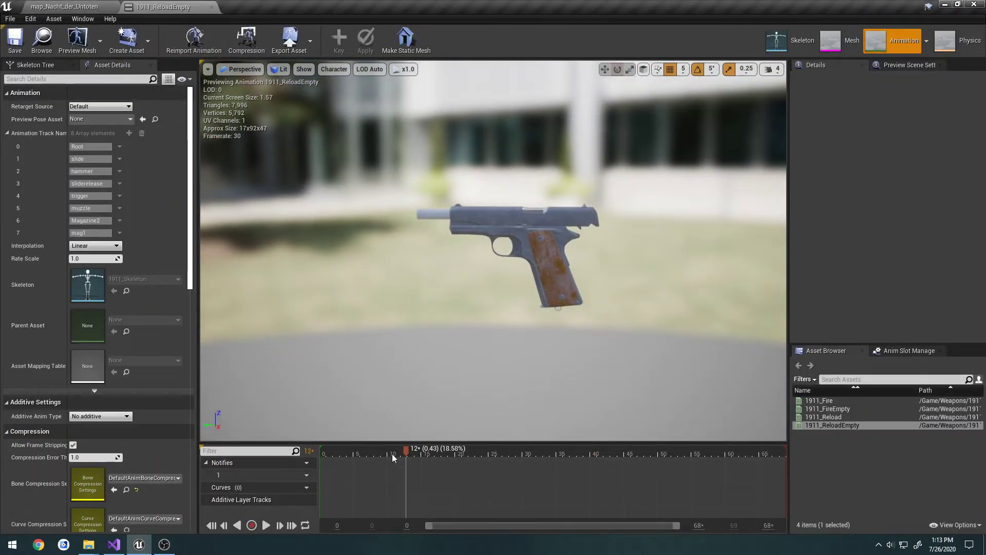
pyautogui.moveTo(406, 454); pyautogui.dragTo(440, 447)
pyautogui.rightClick(448, 479)
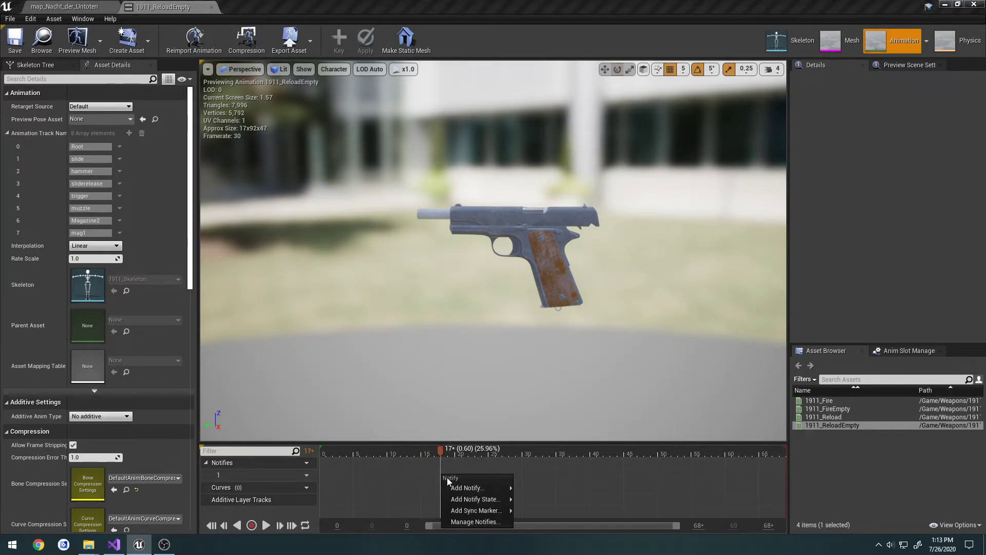
pyautogui.moveTo(467, 488)
pyautogui.click(540, 487)
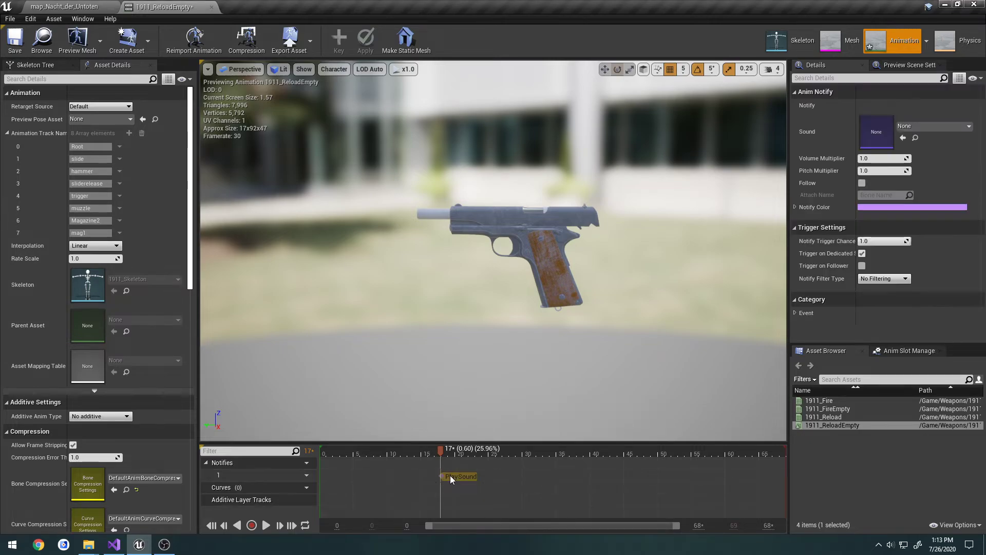
# Add a second Play Sound notify at about 1.71 s in 1911_ReloadEmpty, where the new magazine enters the grip
pyautogui.moveTo(442, 450); pyautogui.dragTo(667, 464)
pyautogui.rightClick(666, 475)
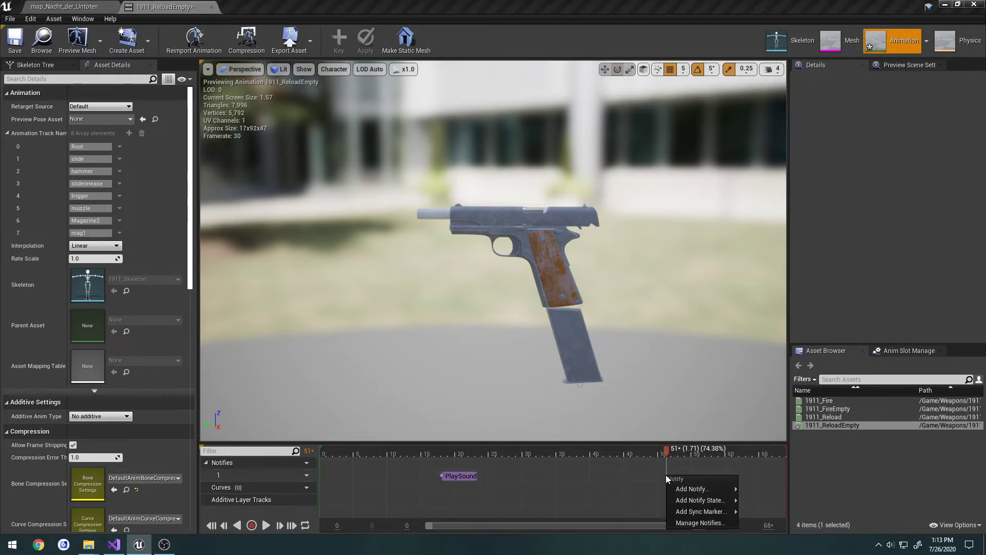
pyautogui.moveTo(681, 489)
pyautogui.click(773, 482)
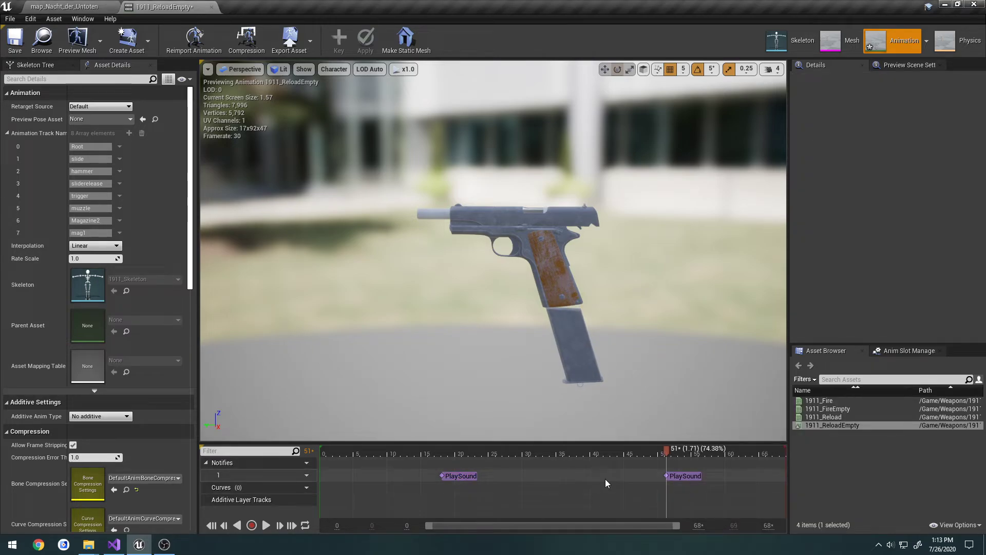
# Assign pistol_mag_out to the notify at 0.60 s and pistol_mag_in to the notify at 1.71 s in 1911_ReloadEmpty
pyautogui.click(445, 476)
pyautogui.click(922, 127)
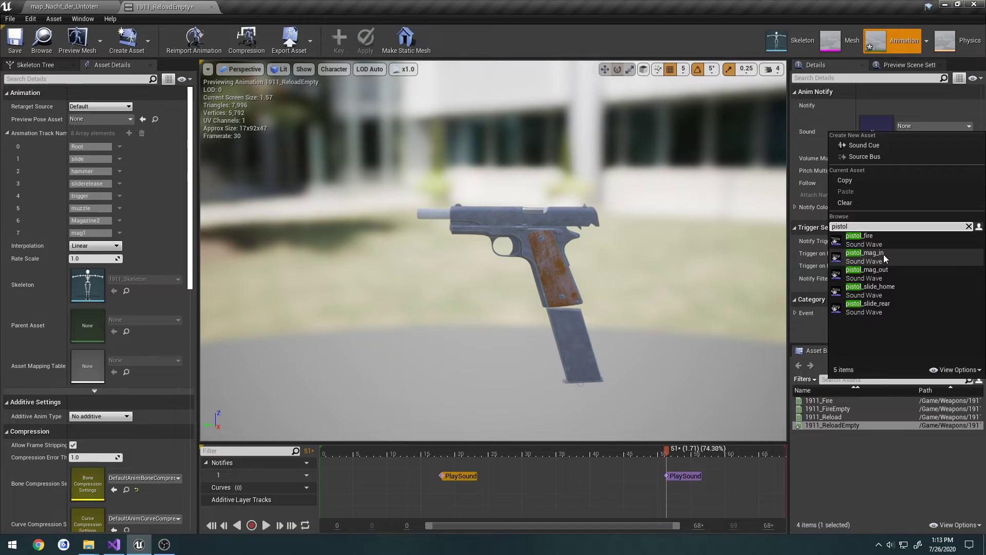
pyautogui.click(878, 275)
pyautogui.click(685, 476)
pyautogui.click(920, 127)
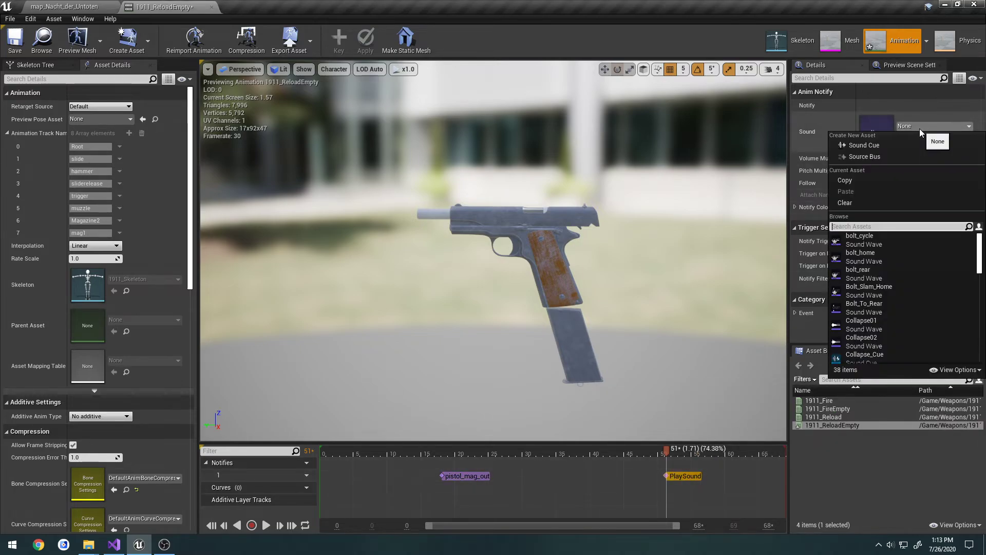
pyautogui.write('pistol')
pyautogui.click(887, 252)
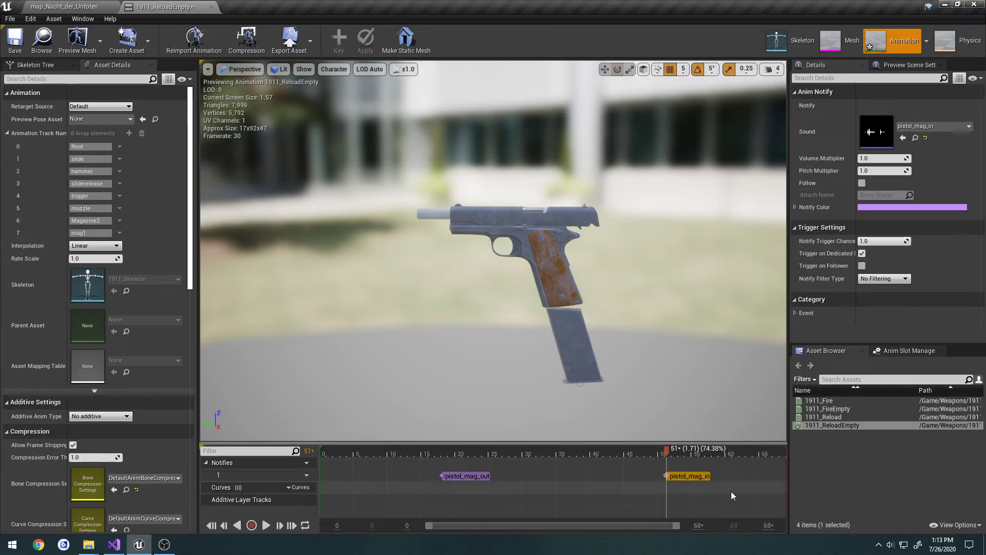
# Add a third Play Sound notify at about 1.97 s in 1911_ReloadEmpty, where the slide goes forward
pyautogui.moveTo(731, 491); pyautogui.dragTo(510, 508, button='right')
pyautogui.moveTo(488, 449); pyautogui.dragTo(537, 454)
pyautogui.rightClick(536, 476)
pyautogui.moveTo(565, 488)
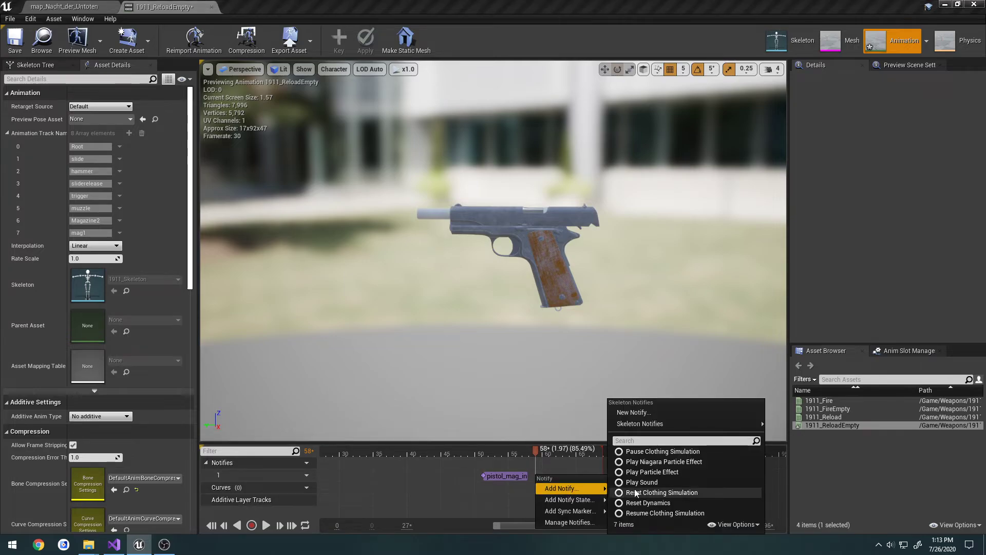
pyautogui.click(632, 481)
# Assign pistol_slide_home to the notify at 1.97 s, and save and close 1911_ReloadEmpty
pyautogui.click(554, 476)
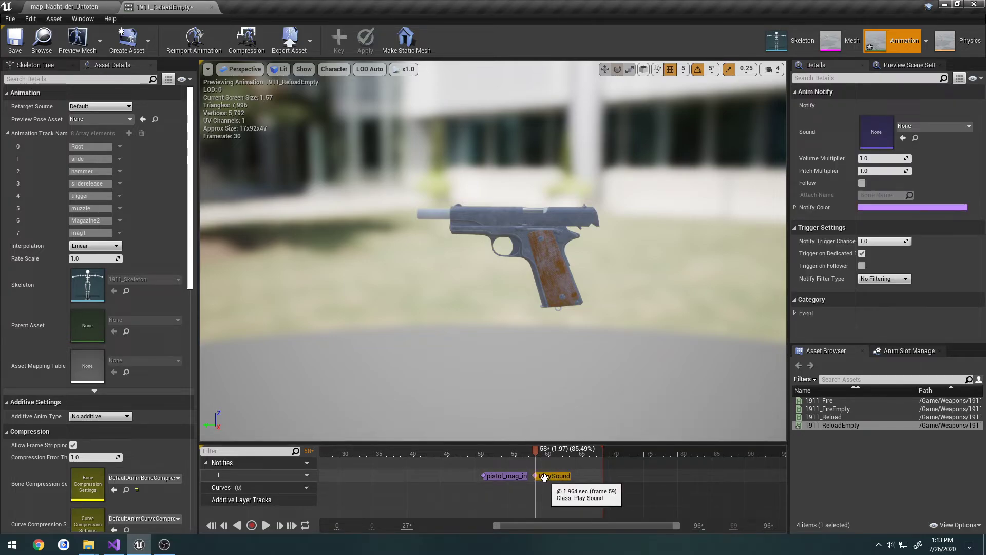
pyautogui.click(926, 128)
pyautogui.write('pistol')
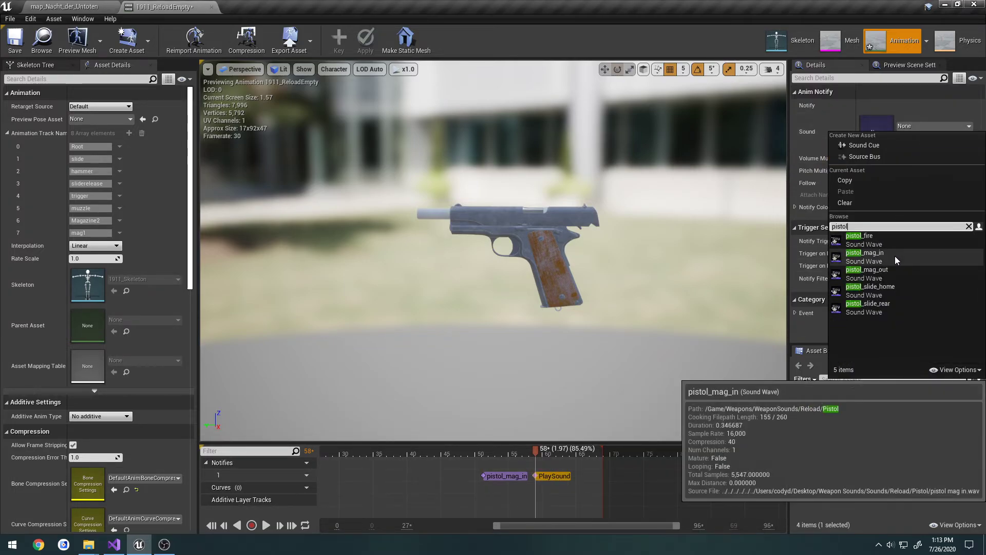
pyautogui.click(894, 290)
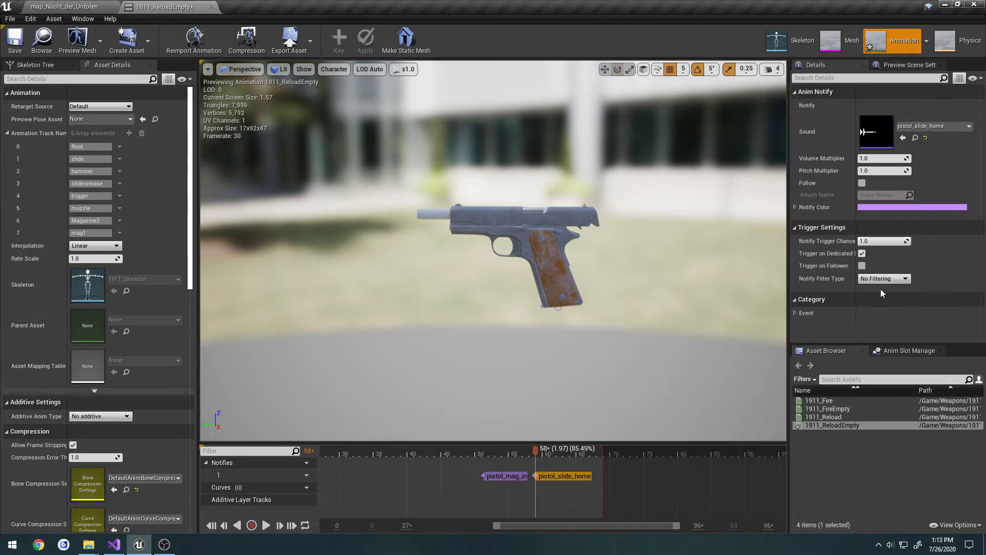
pyautogui.click(23, 45)
pyautogui.click(211, 6)
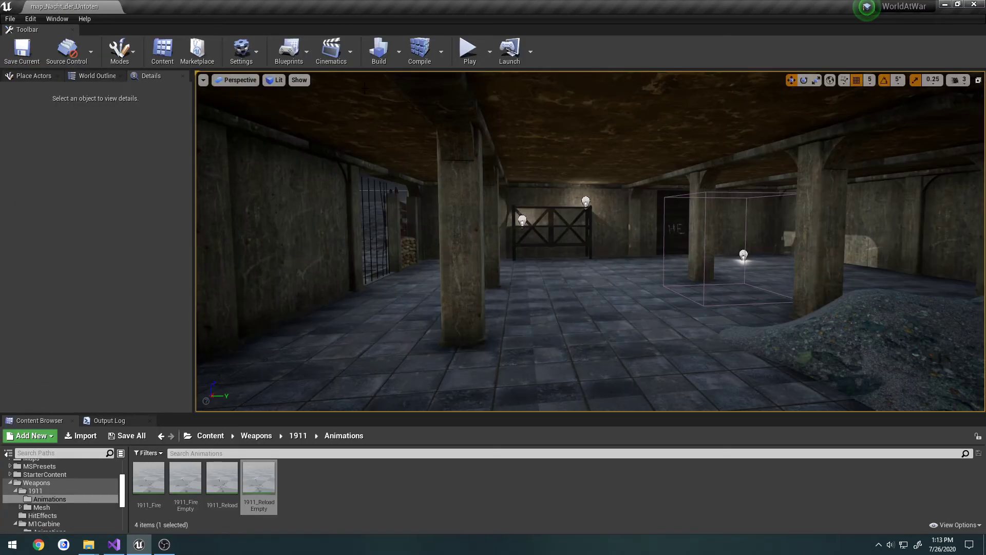
# Play the level full screen, fire and reload the 1911 several times to test its sounds, and end the session
pyautogui.click(470, 50)
pyautogui.press('F11')
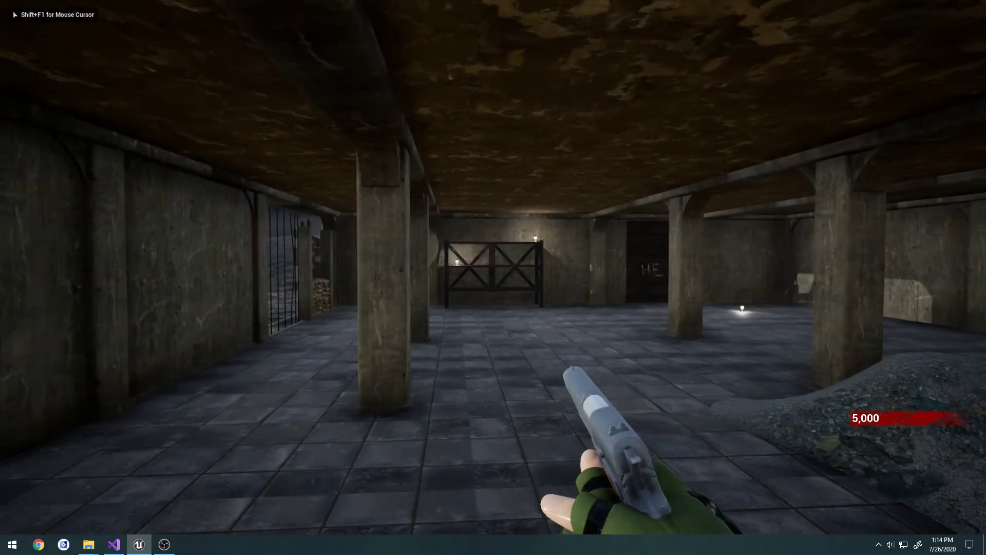
pyautogui.click(493, 267)
pyautogui.click(493, 267)
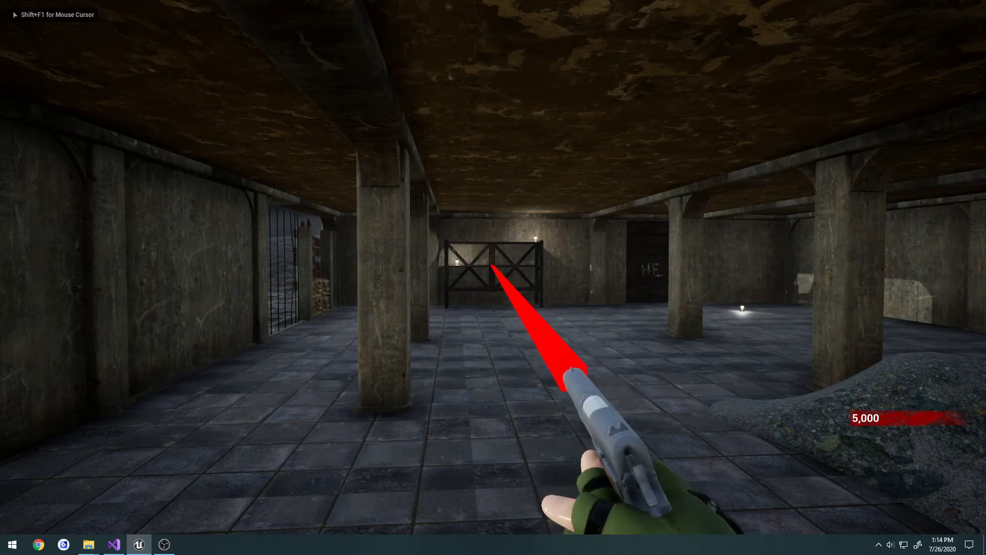
pyautogui.press('r')
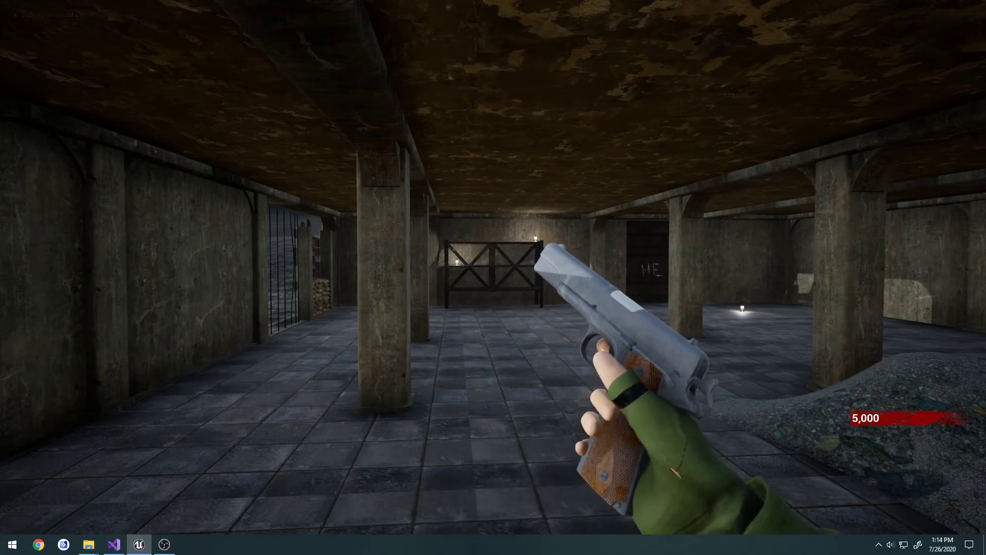
pyautogui.click(494, 267)
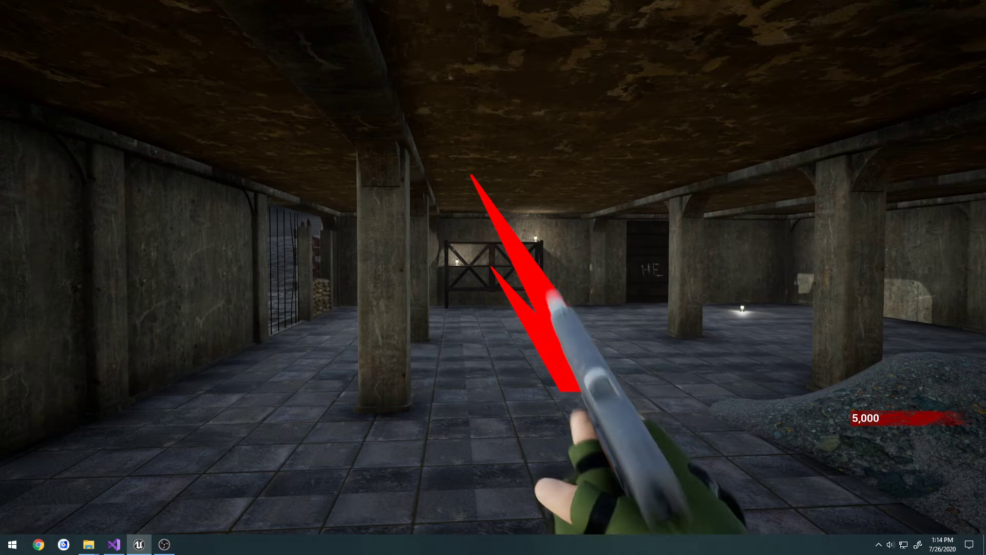
pyautogui.press('r')
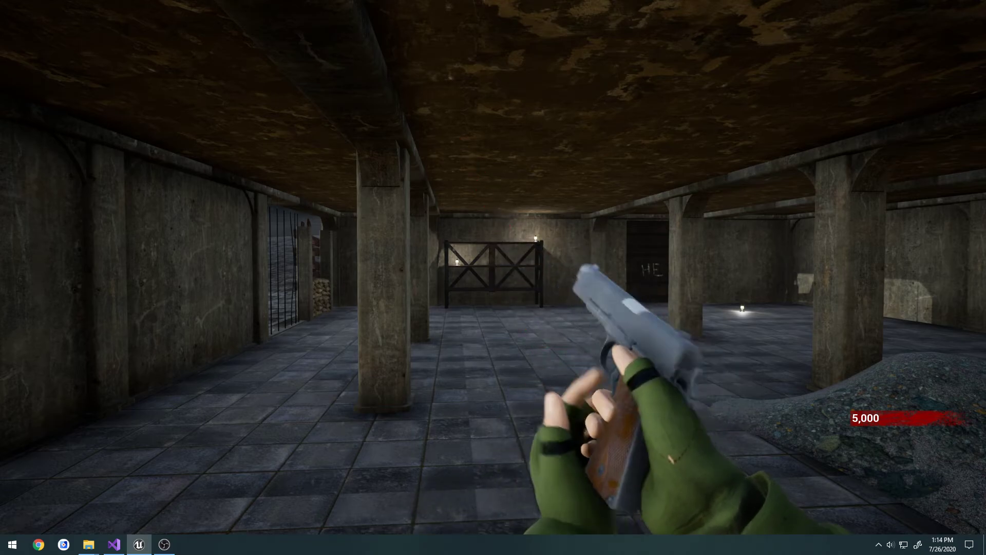
pyautogui.hotkey('shift', 'F1')
pyautogui.press('F11')
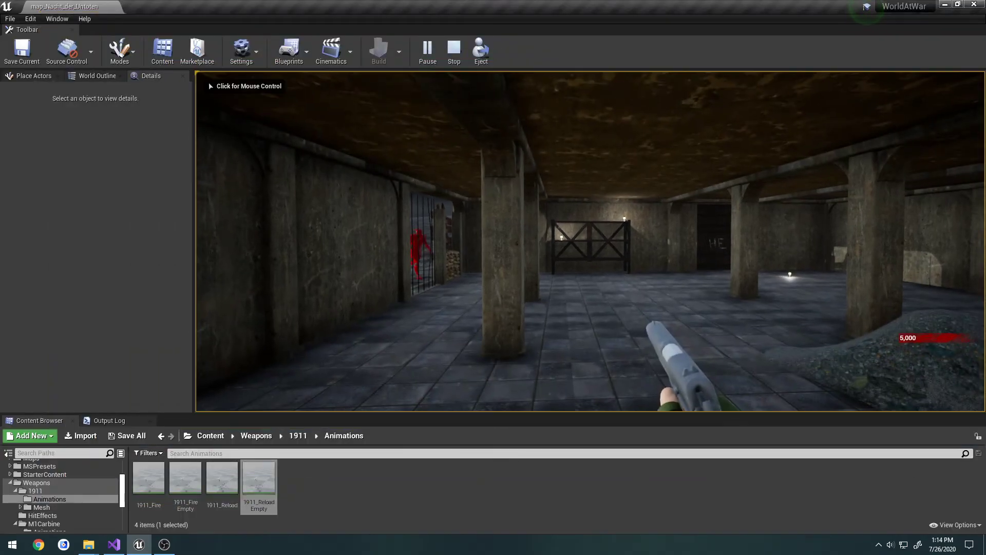
pyautogui.press('Escape')
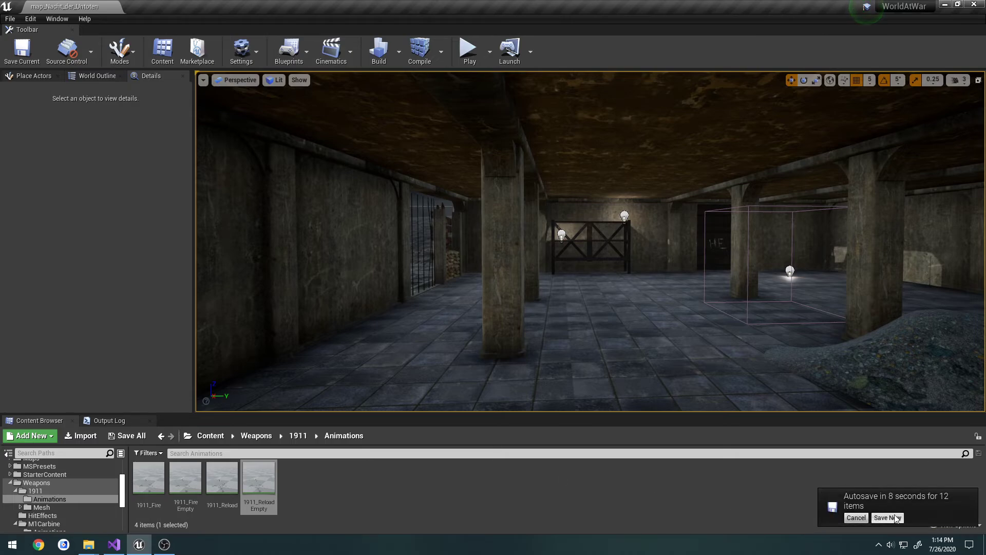
# Check the player spawn points near the staircase, select NaziZombiePlayerSpawnPoint2, and save all modified assets
pyautogui.click(10, 19)
pyautogui.click(319, 479)
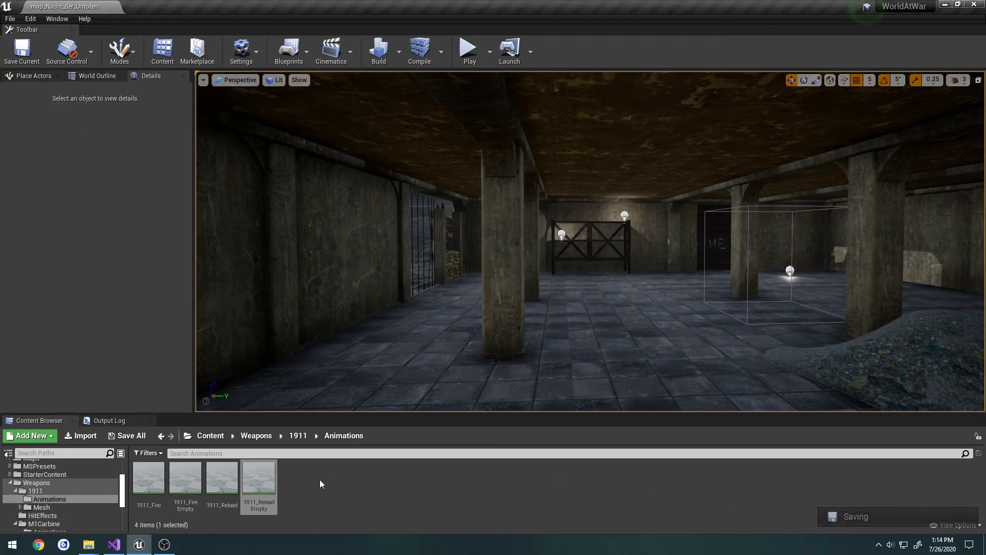
pyautogui.click(322, 476)
pyautogui.moveTo(445, 322); pyautogui.dragTo(495, 326, button='right')
pyautogui.click(592, 291)
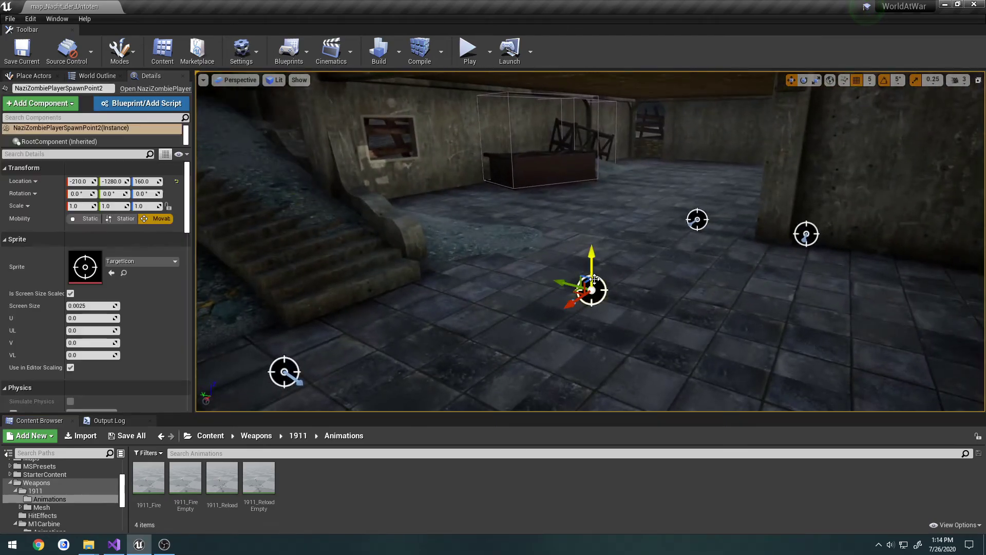
pyautogui.moveTo(593, 291); pyautogui.dragTo(718, 285, button='right')
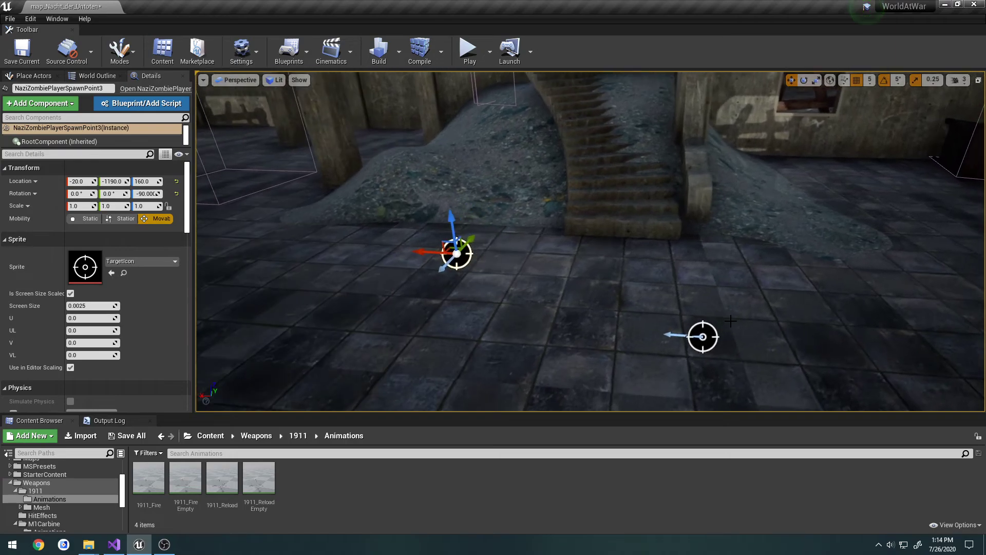
pyautogui.click(700, 338)
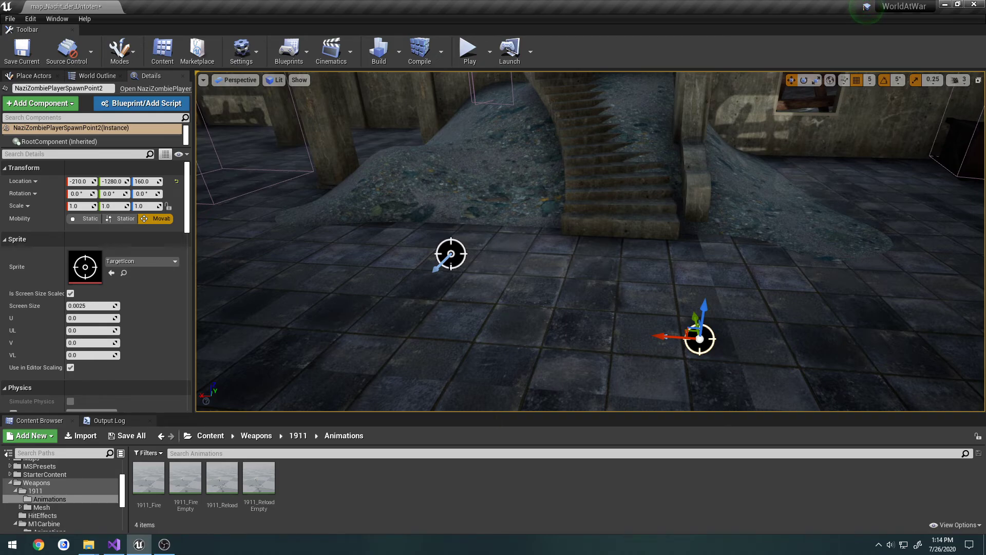
pyautogui.click(9, 18)
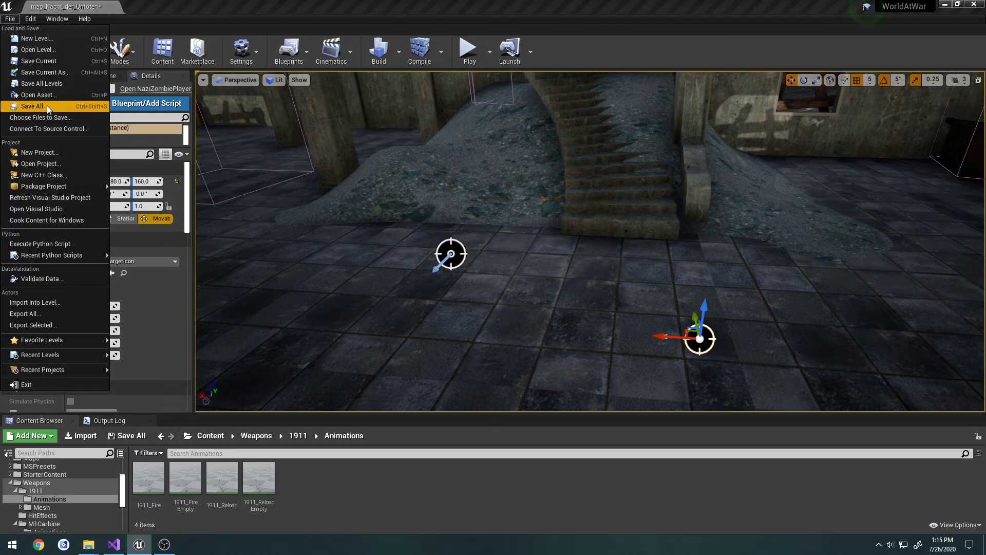
pyautogui.click(47, 106)
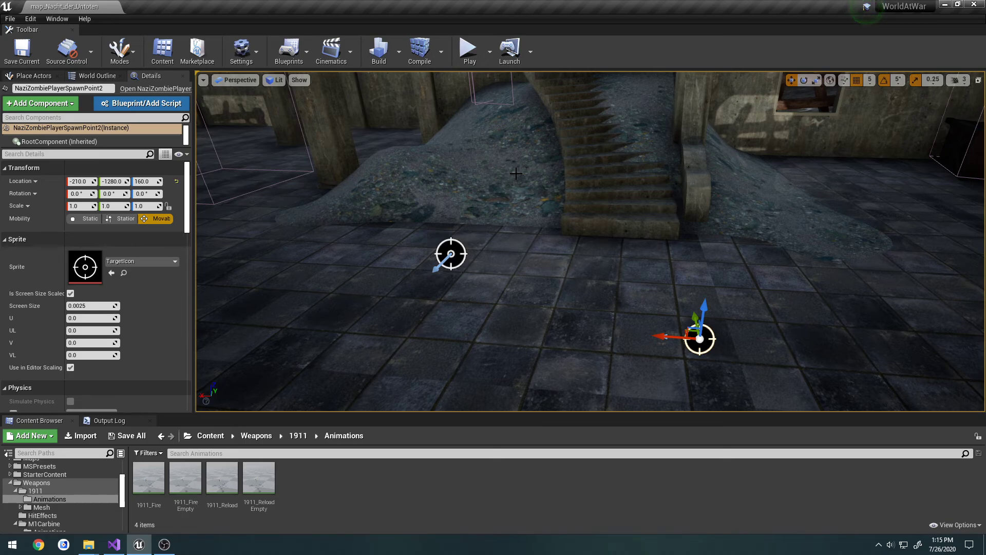
# Select the two zombie spawn points floating outside the building and reposition them together
pyautogui.moveTo(499, 207)
pyautogui.mouseDown()
pyautogui.moveTo(494, 231)
pyautogui.moveTo(499, 207)
pyautogui.mouseUp()
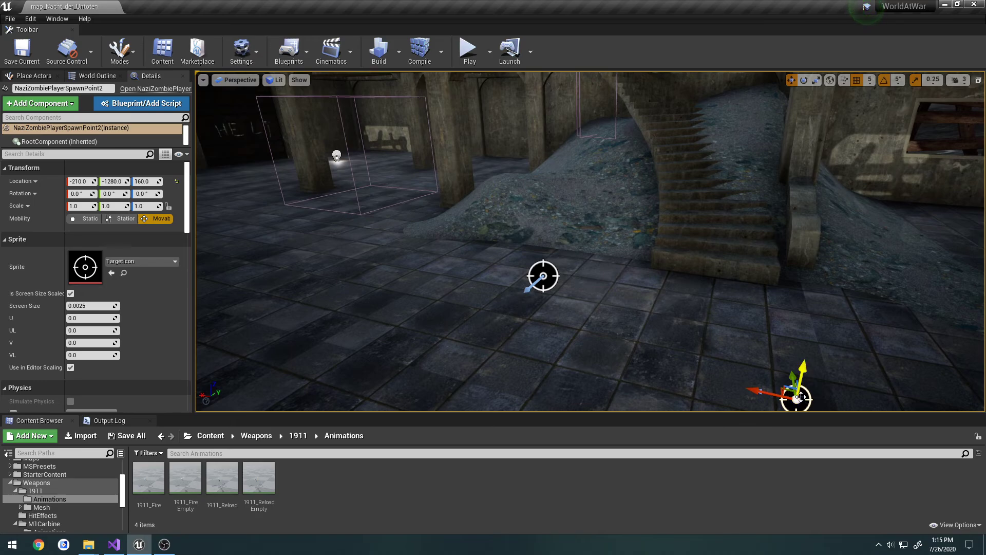
pyautogui.moveTo(798, 400); pyautogui.dragTo(842, 399, button='right')
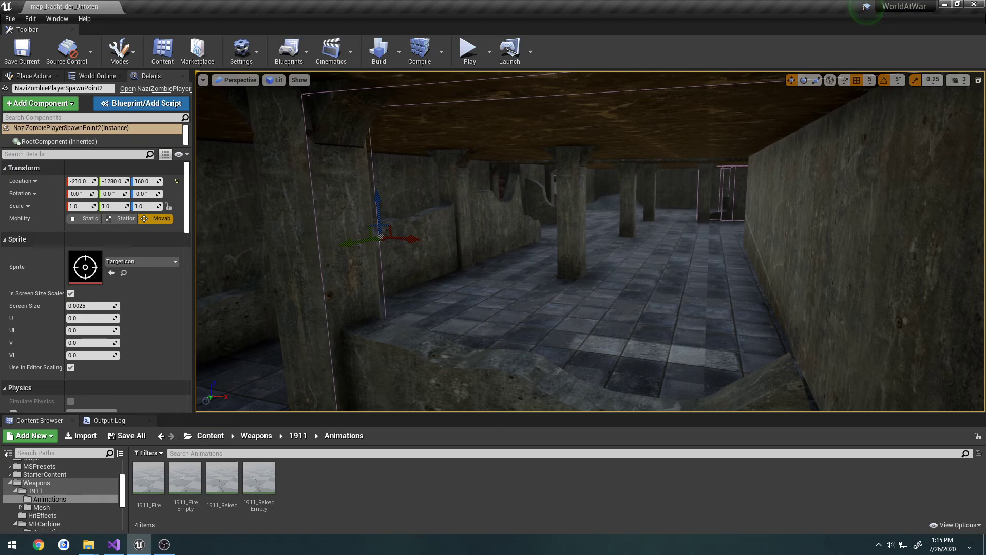
pyautogui.moveTo(842, 399); pyautogui.dragTo(833, 399, button='right')
pyautogui.press('w')
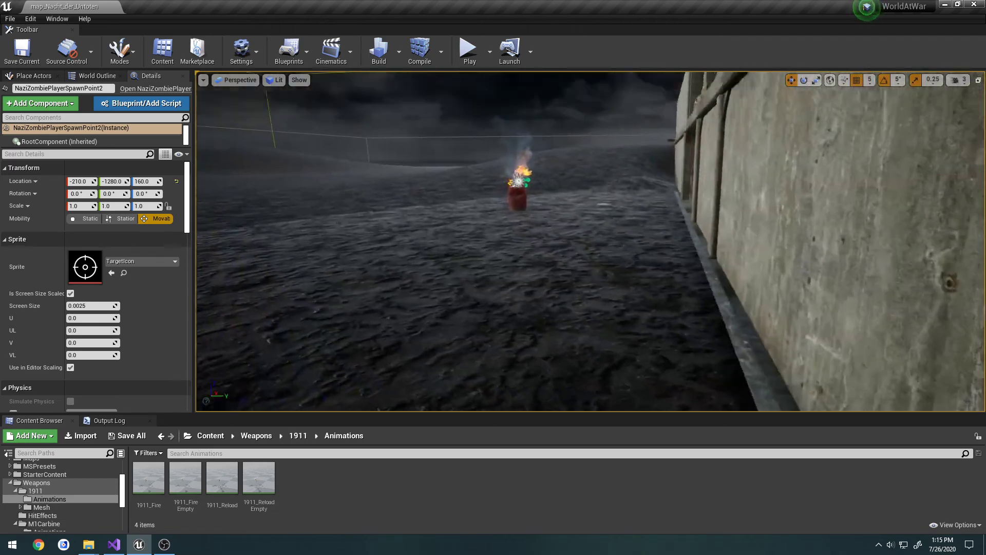
pyautogui.moveTo(532, 294); pyautogui.dragTo(532, 295, button='right')
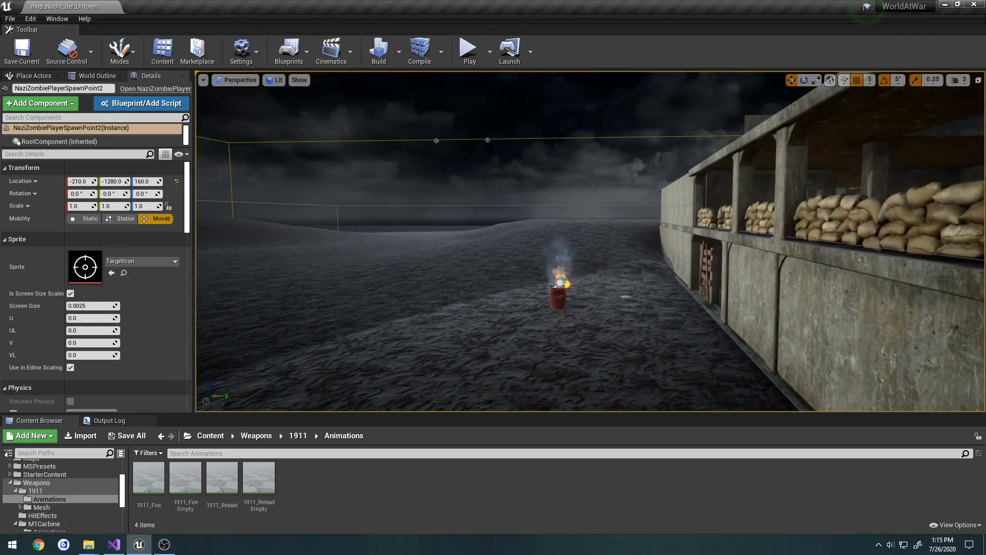
pyautogui.click(436, 140)
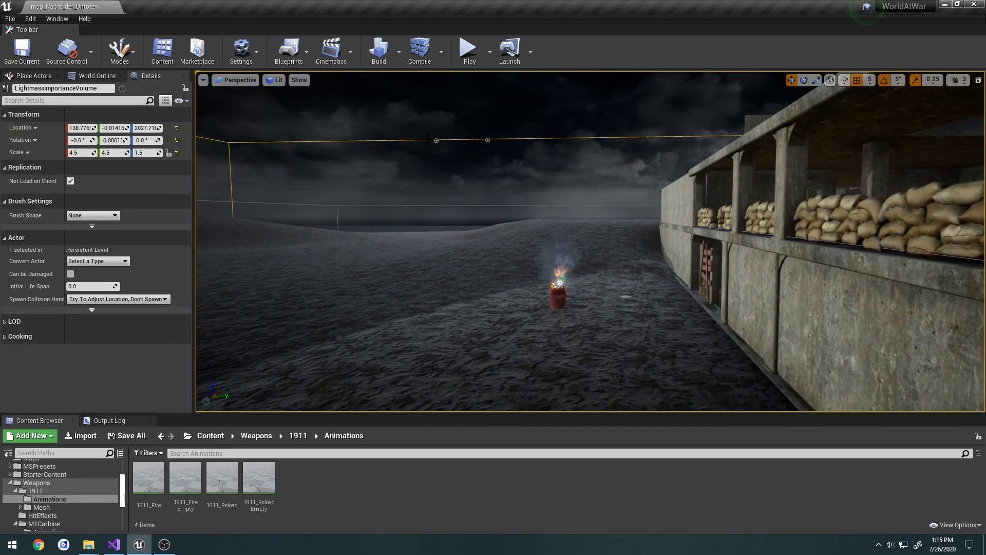
pyautogui.moveTo(473, 153); pyautogui.dragTo(462, 148, button='right')
pyautogui.click(473, 153)
pyautogui.keyDown('ctrl'); pyautogui.click(474, 153); pyautogui.keyUp('ctrl')
pyautogui.moveTo(645, 164); pyautogui.dragTo(320, 160)
pyautogui.press('a')
pyautogui.moveTo(320, 160); pyautogui.dragTo(320, 159, button='right')
pyautogui.moveTo(607, 201); pyautogui.dragTo(607, 201, button='right')
# Save all changes to the map and its assets
pyautogui.click(9, 19)
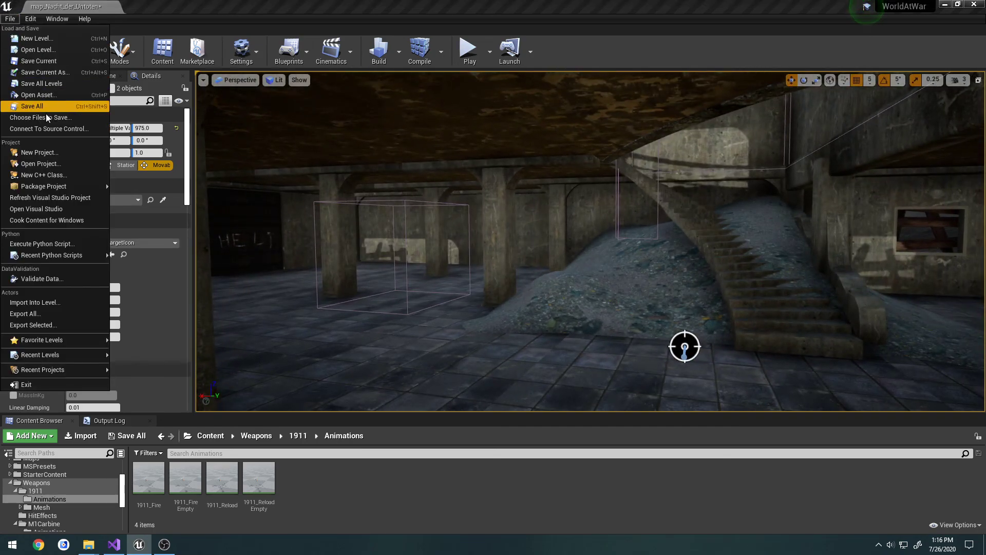
pyautogui.click(44, 112)
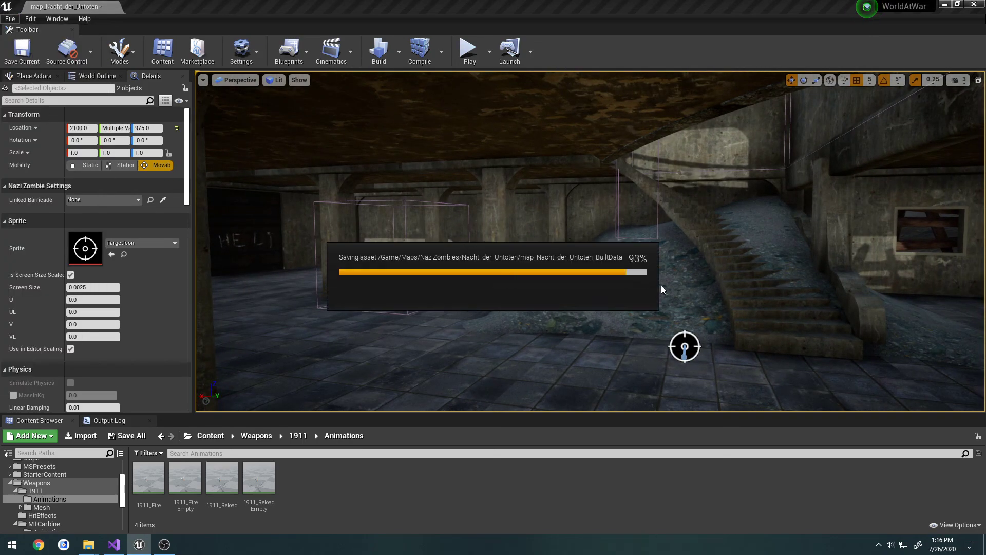
pyautogui.moveTo(680, 281); pyautogui.dragTo(686, 276, button='right')
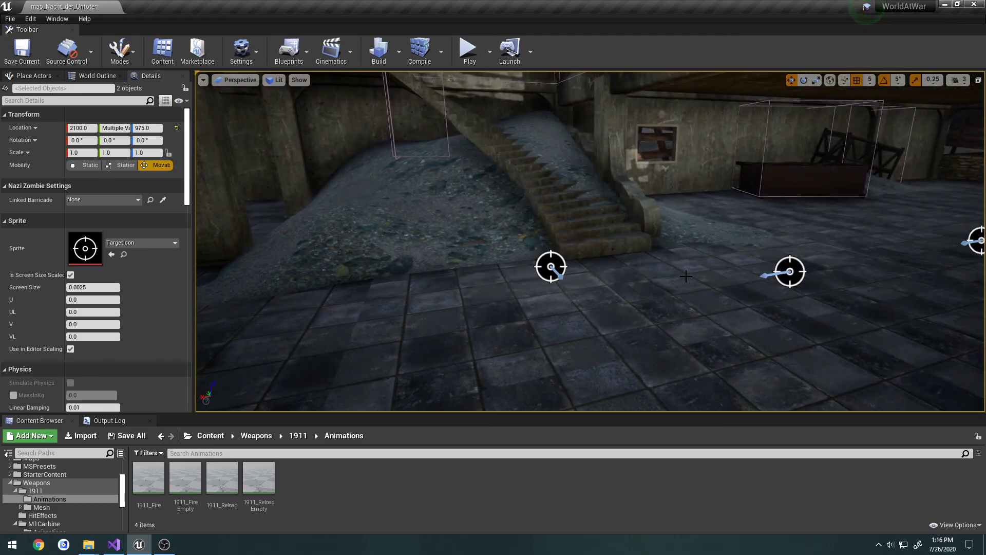